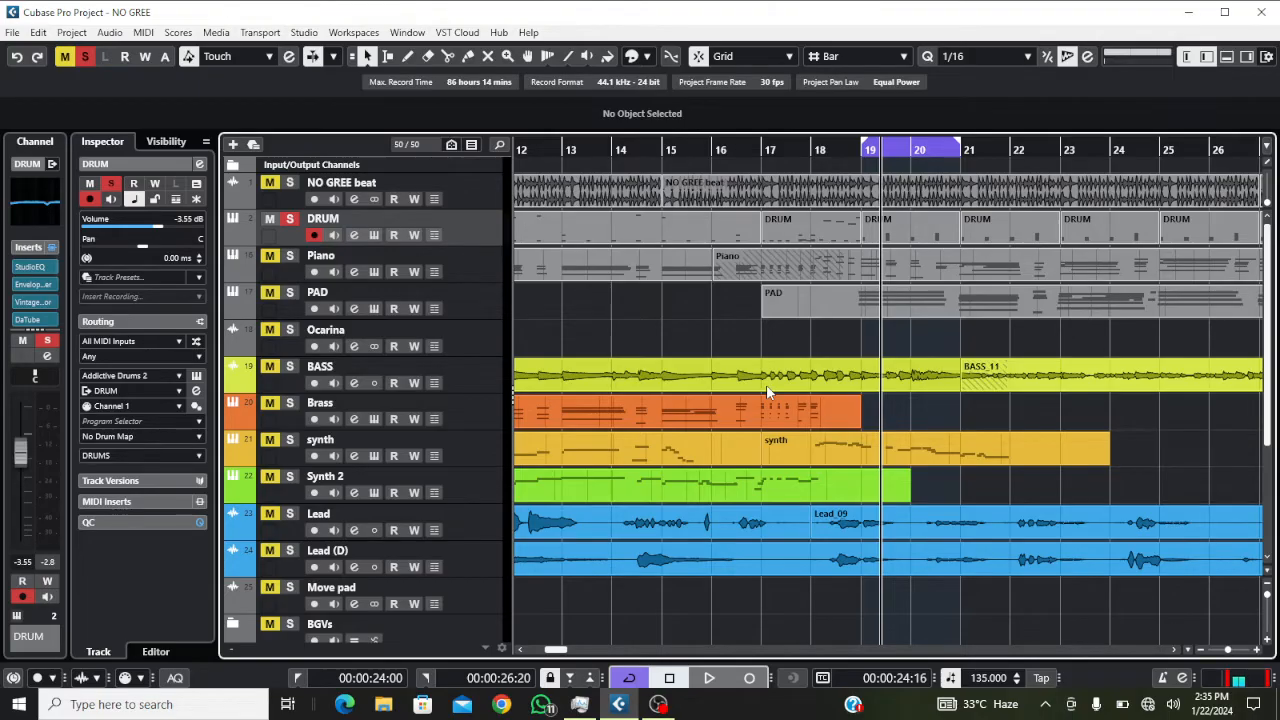
Step: Place the project cursor at bar 19 and select the DRUM part that starts there
{"action": "mouse_move", "coordinate": [660, 706]}
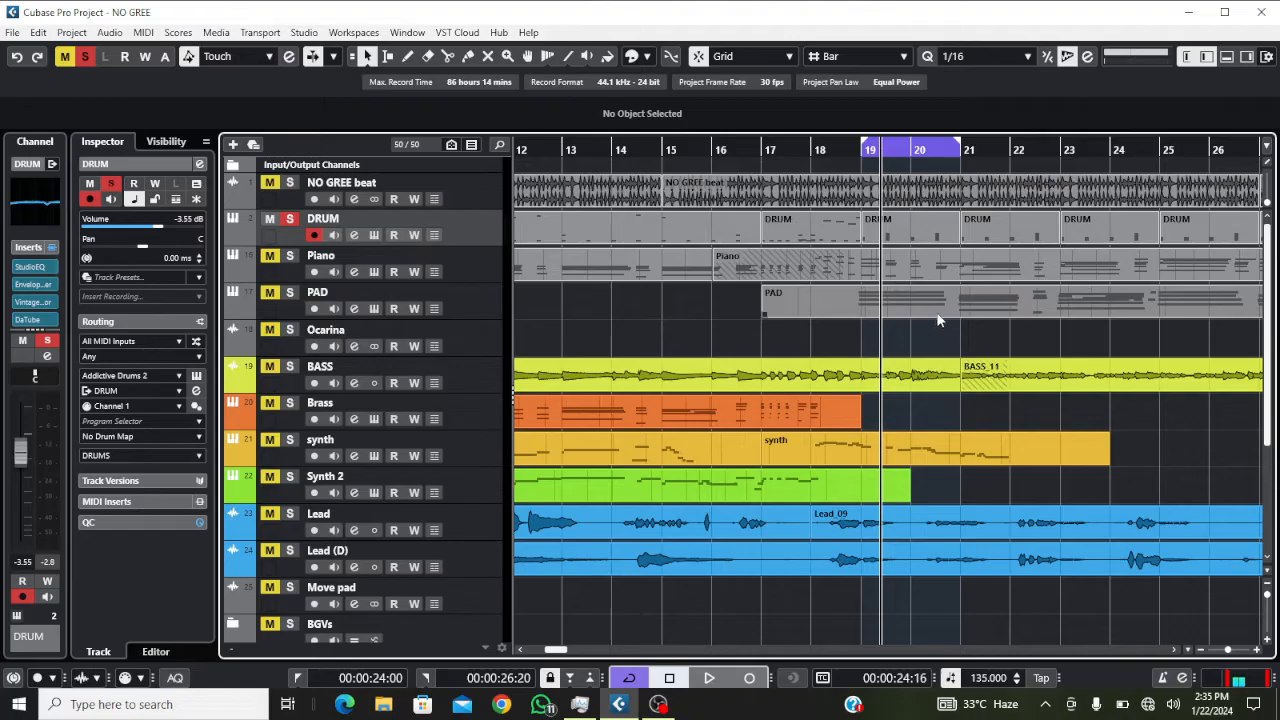
{"action": "scroll", "coordinate": [930, 272], "scroll_direction": "up", "scroll_amount": 3, "text": "ctrl"}
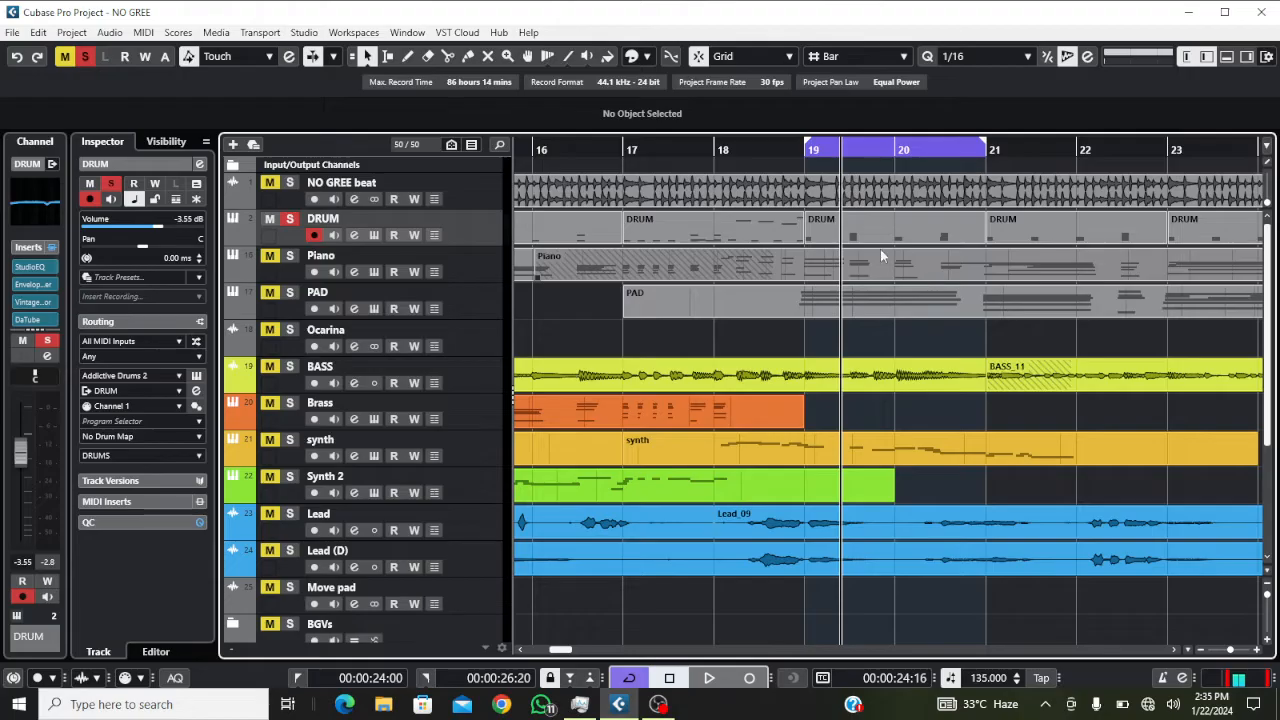
{"action": "left_click", "coordinate": [797, 151]}
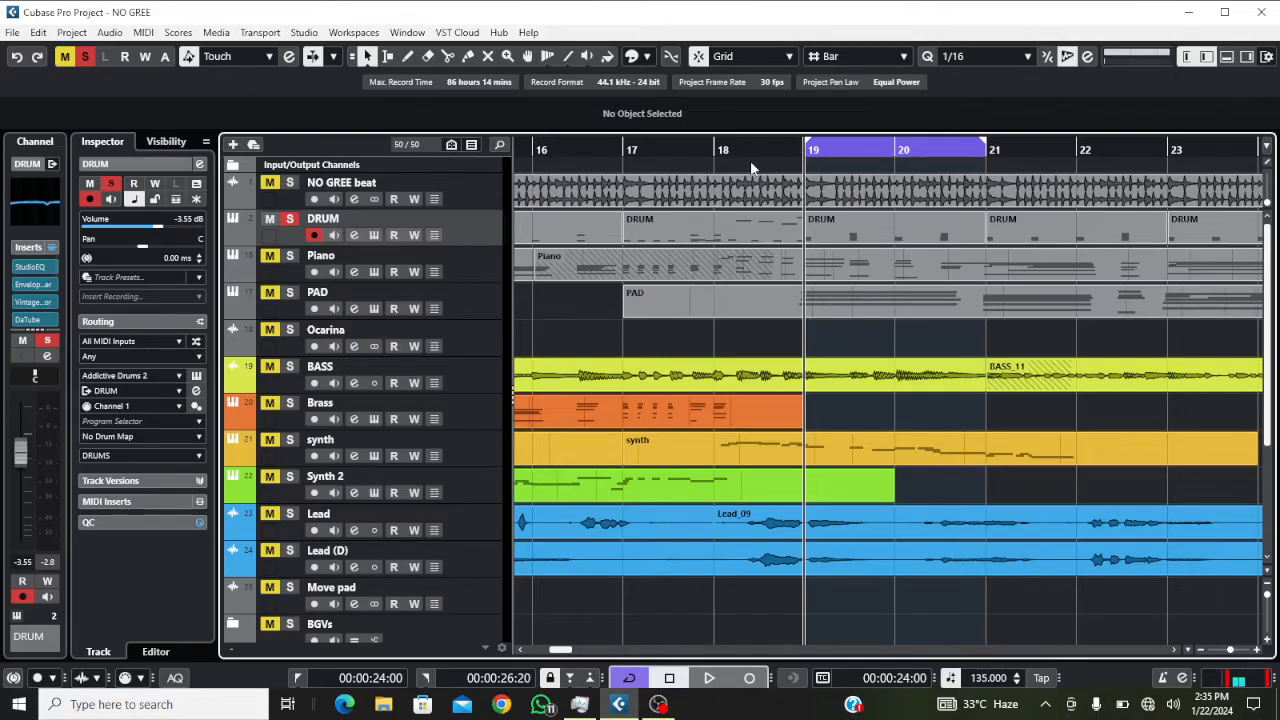
{"action": "left_click", "coordinate": [830, 222]}
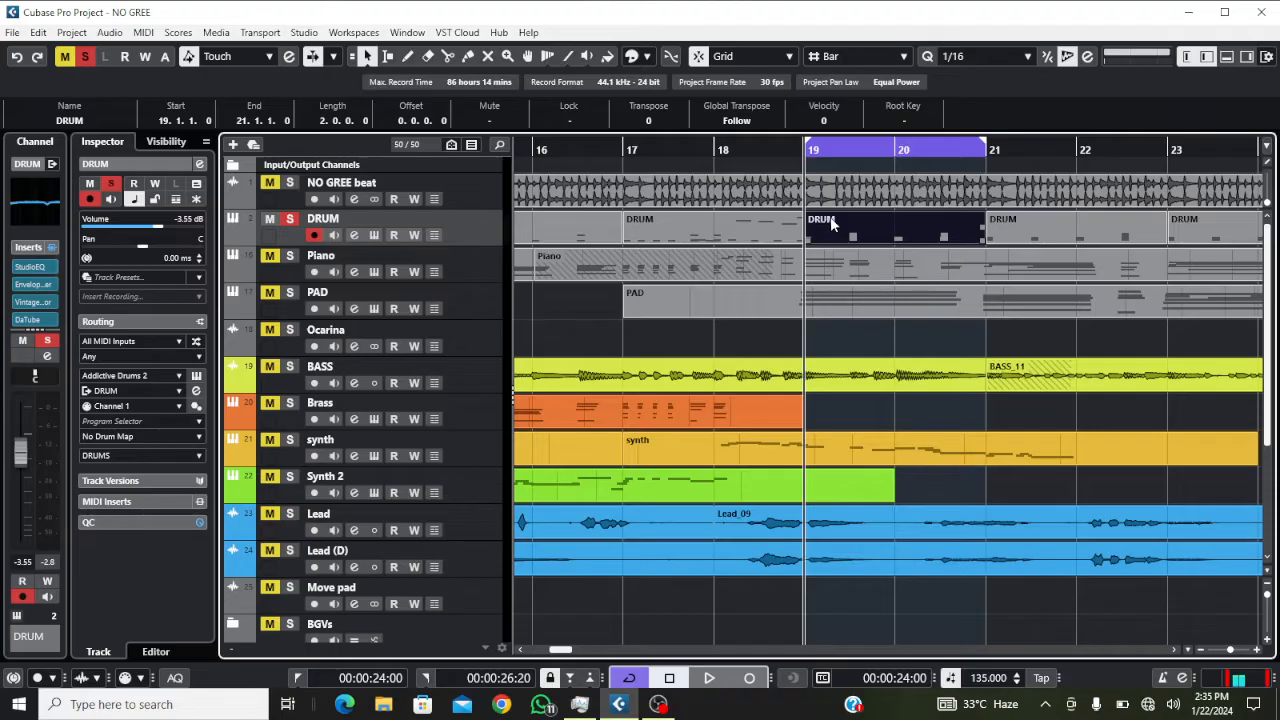
Step: Inspect the DRUM track's Addictive Drums 2 instrument, audition its kit preview, and play the looped section
{"action": "left_click", "coordinate": [374, 235]}
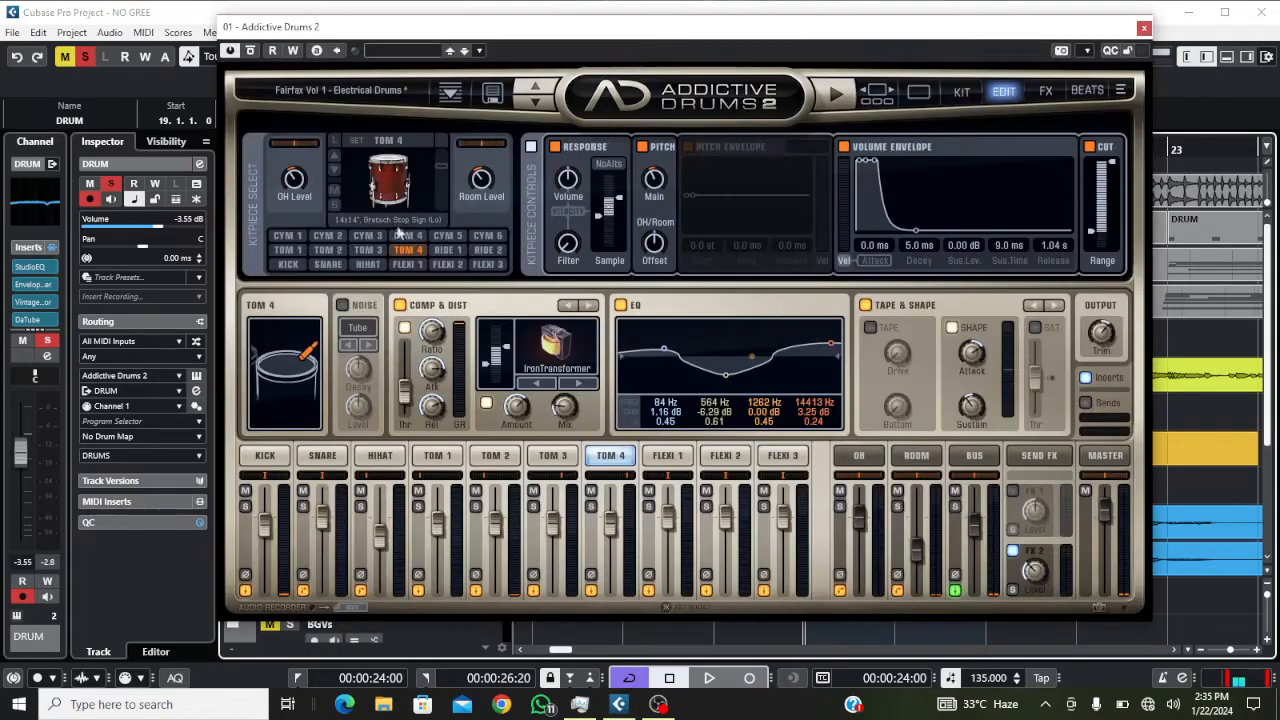
{"action": "left_click", "coordinate": [834, 95]}
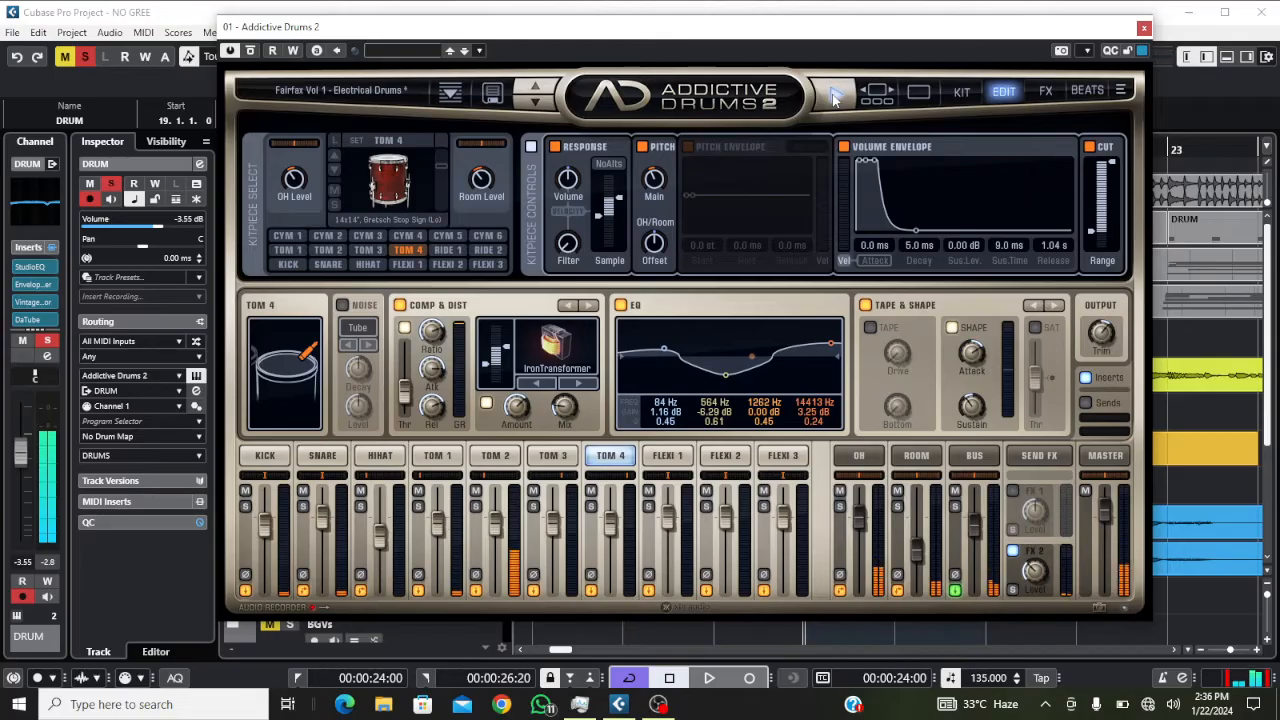
{"action": "left_click", "coordinate": [1144, 27]}
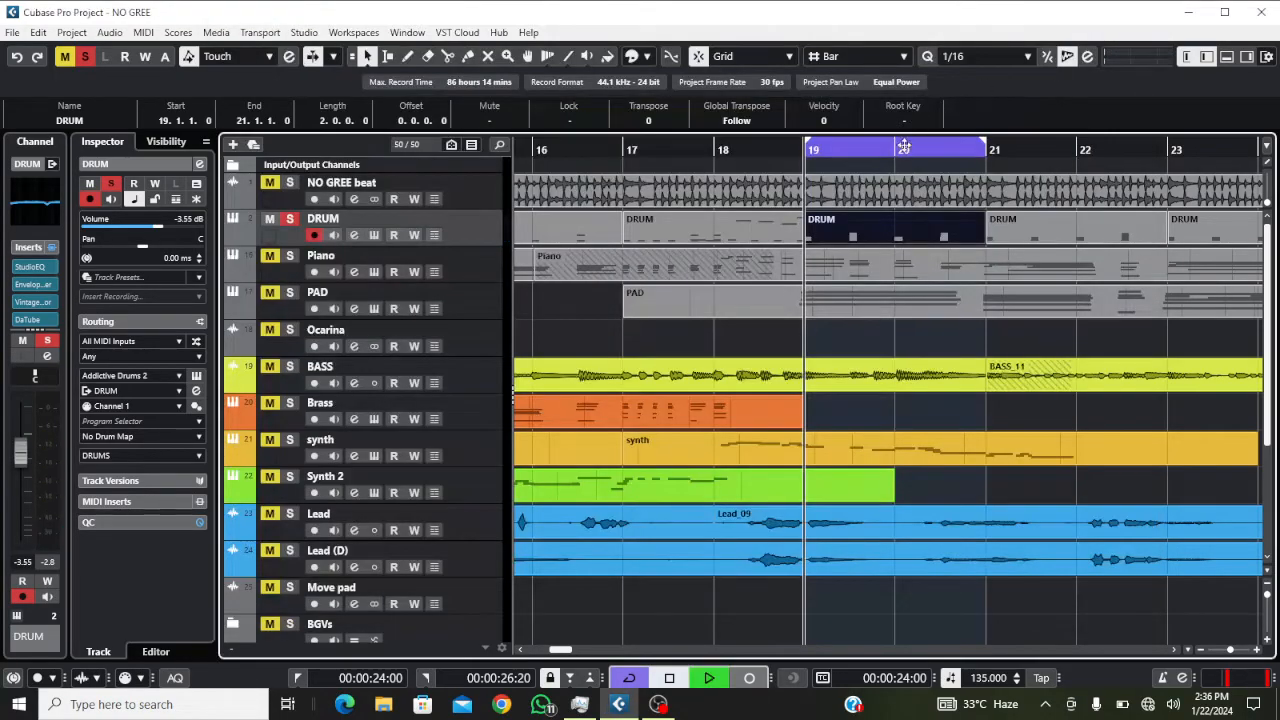
{"action": "key", "text": "space"}
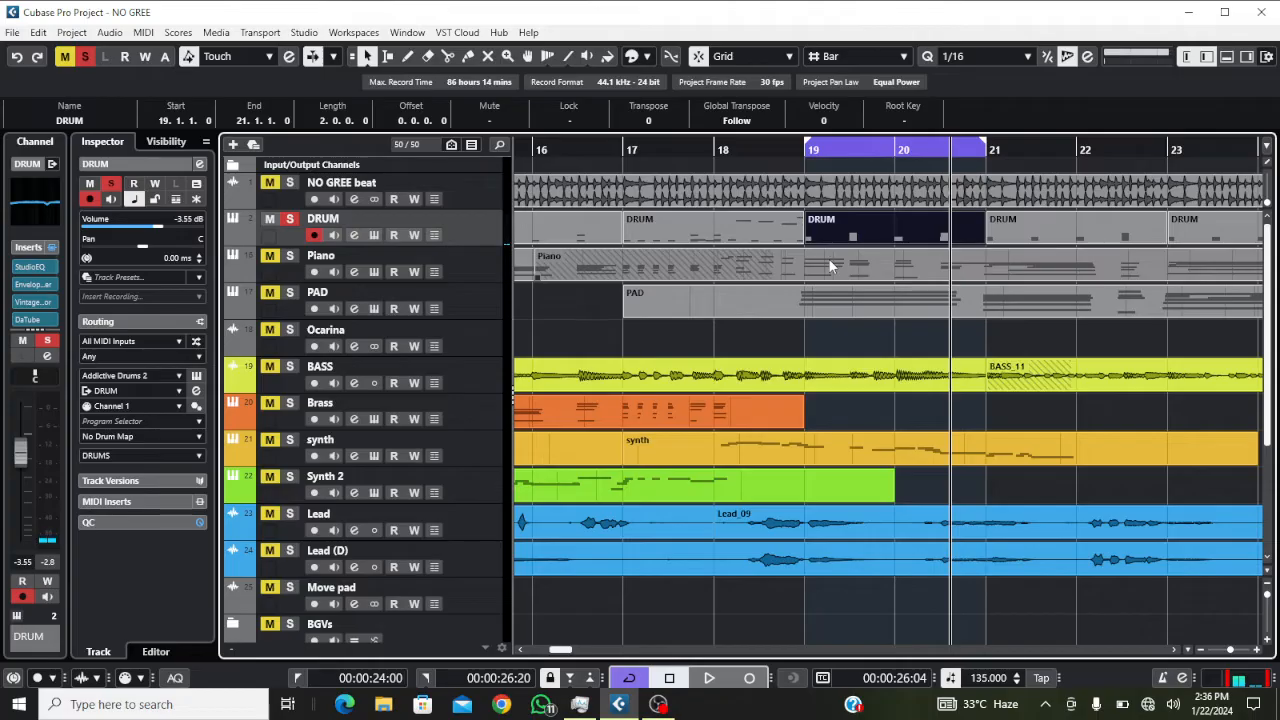
{"action": "left_click", "coordinate": [376, 238]}
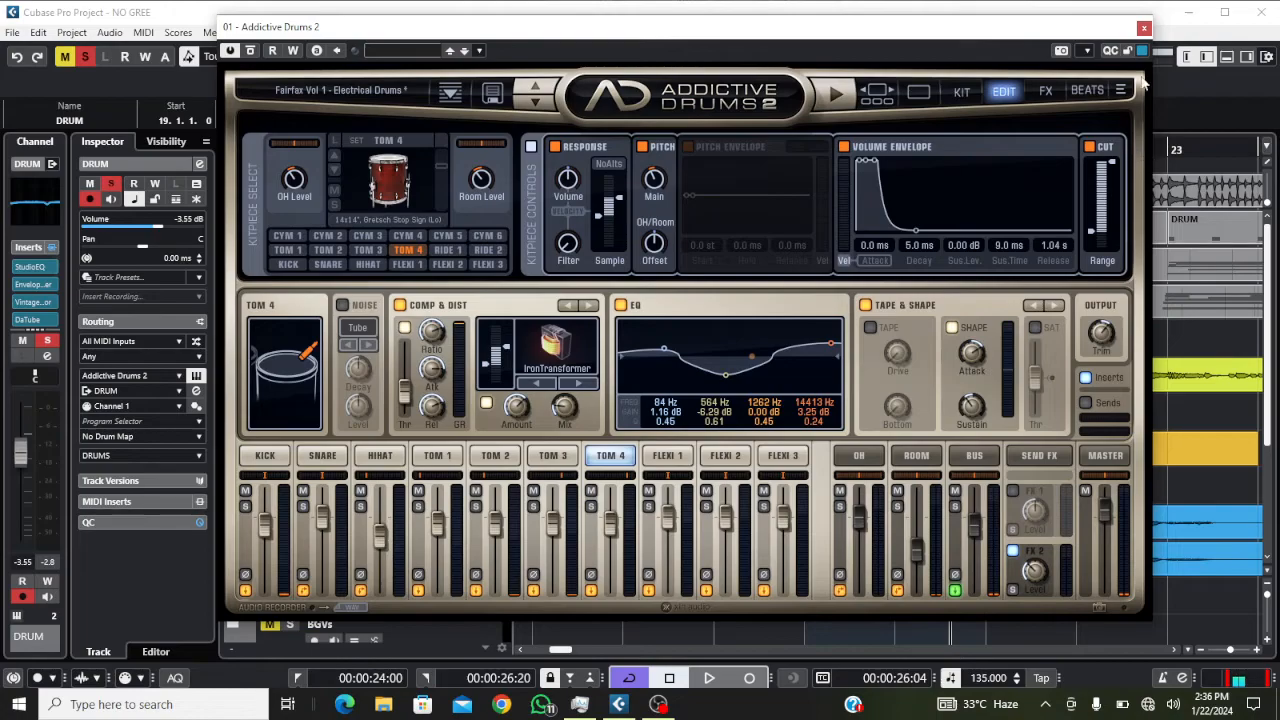
{"action": "left_click", "coordinate": [1144, 30]}
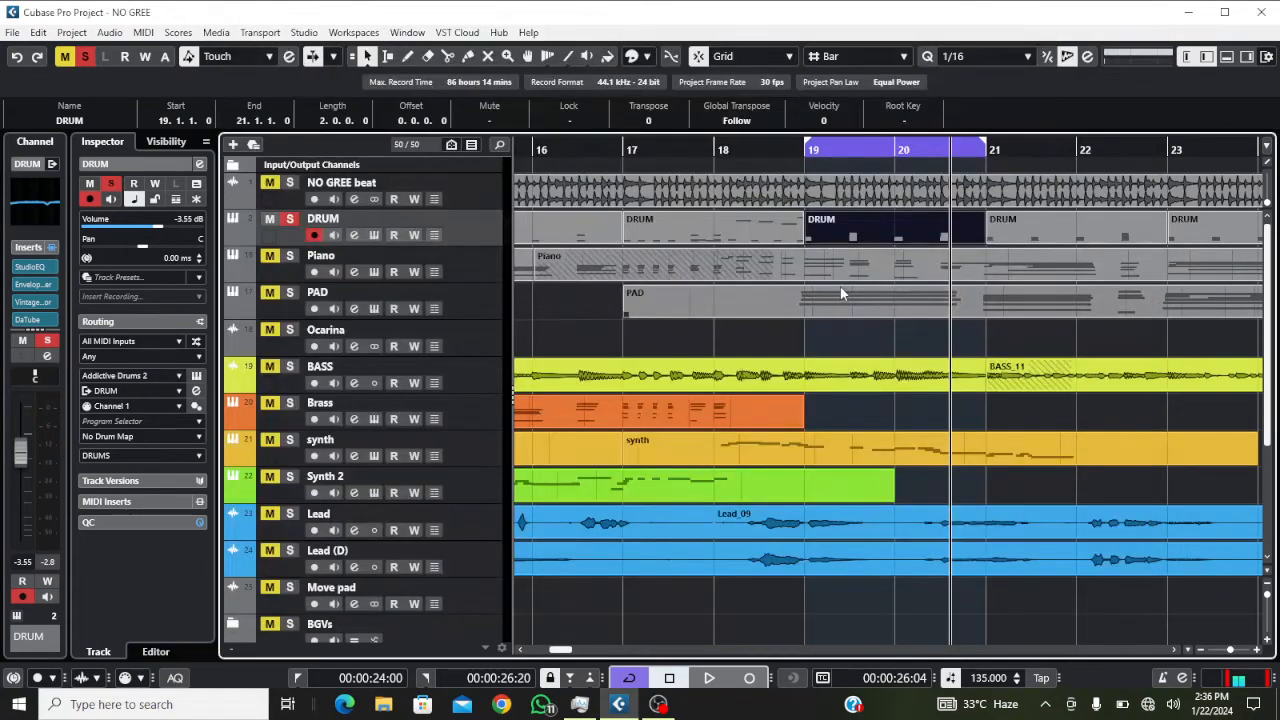
Step: Examine which Addictive Drums 2 outputs are activated in the VST Instruments rack, leaving them as they are
{"action": "key", "text": "F11"}
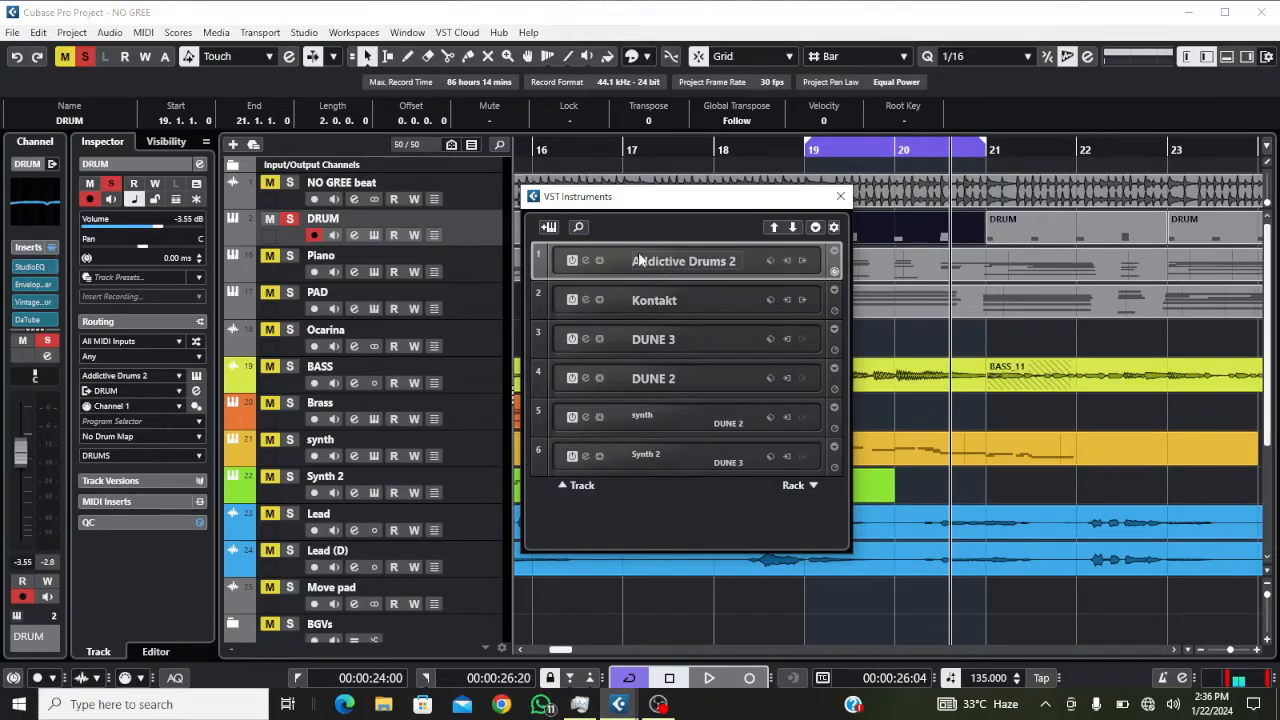
{"action": "left_click", "coordinate": [840, 196]}
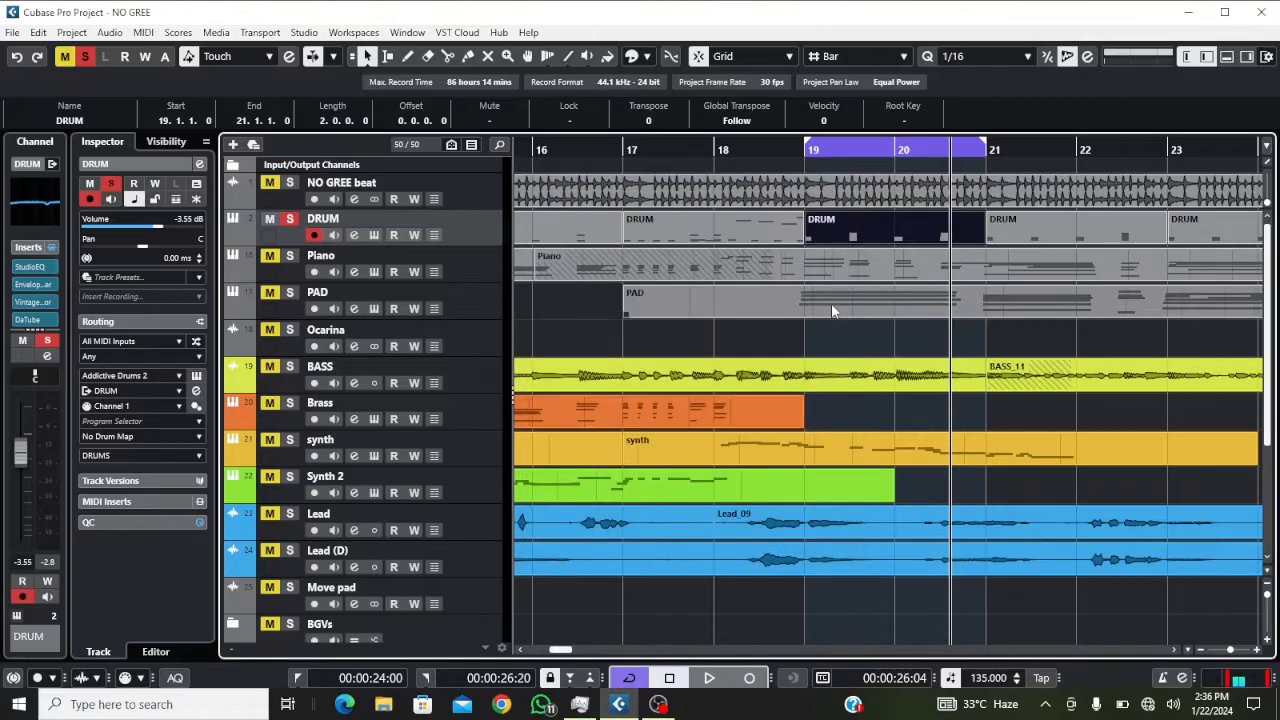
{"action": "key", "text": "F11"}
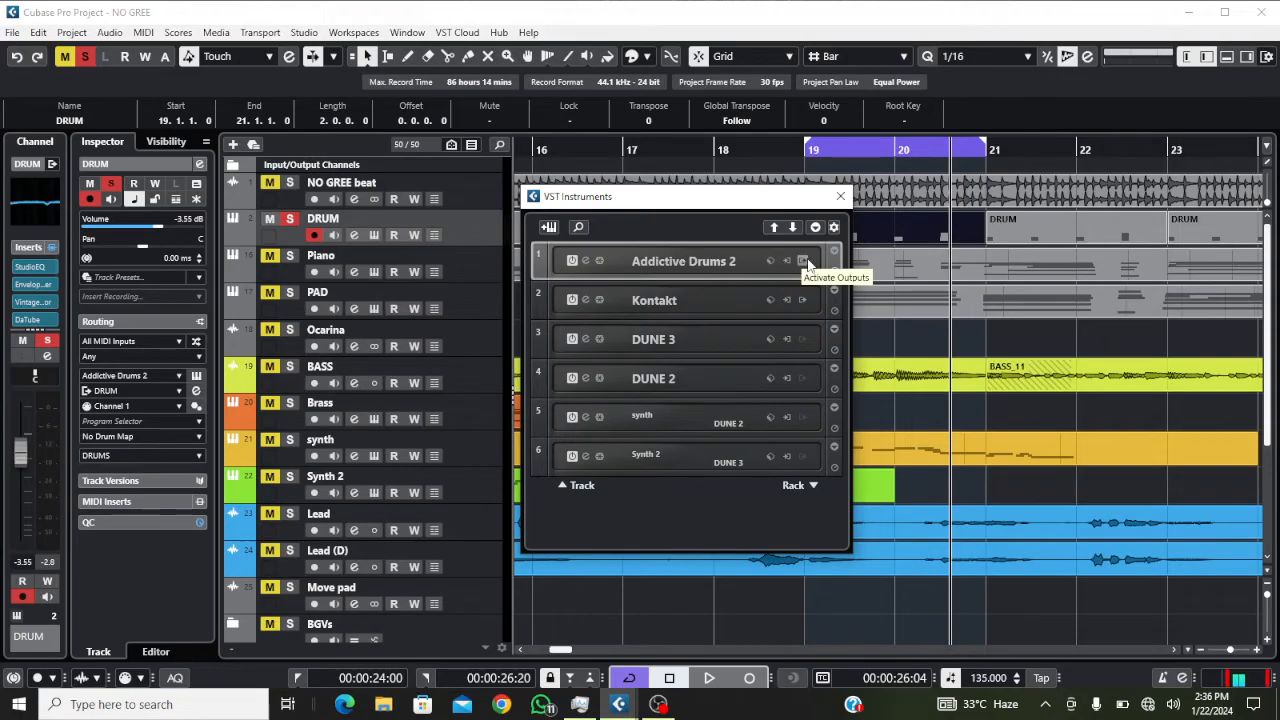
{"action": "left_click", "coordinate": [803, 261]}
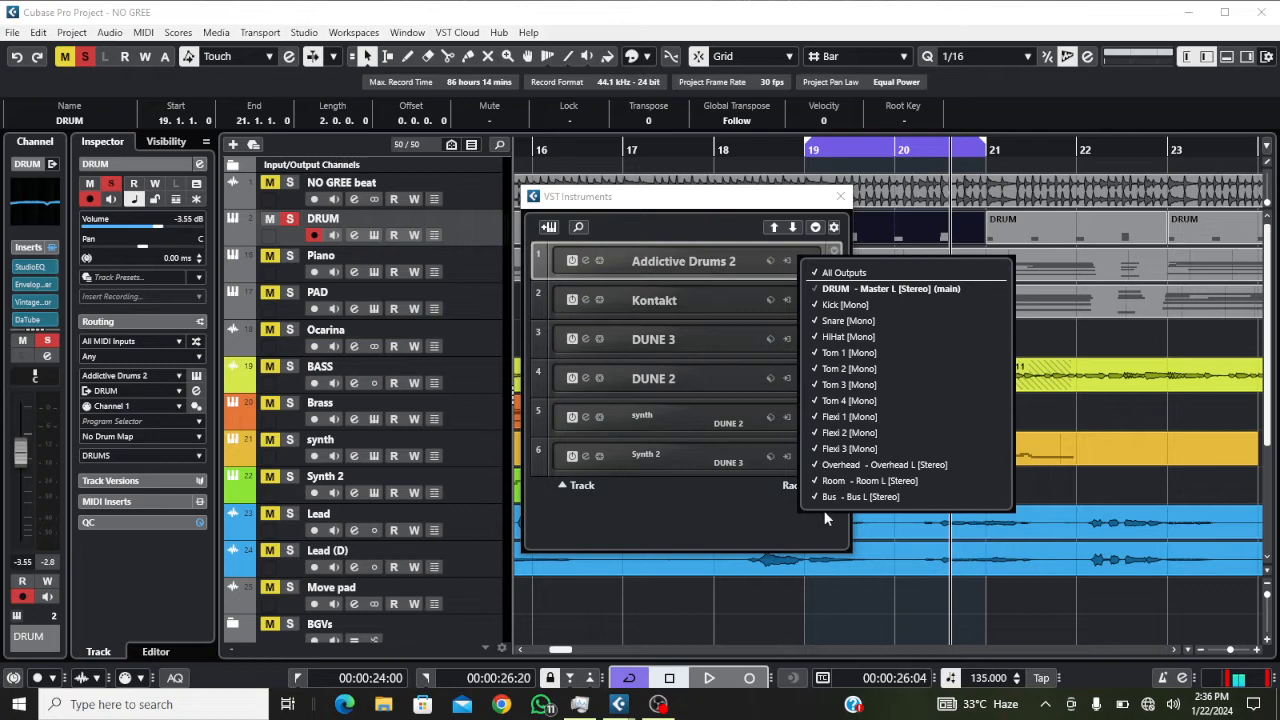
{"action": "left_click", "coordinate": [812, 209]}
{"action": "left_click", "coordinate": [840, 198]}
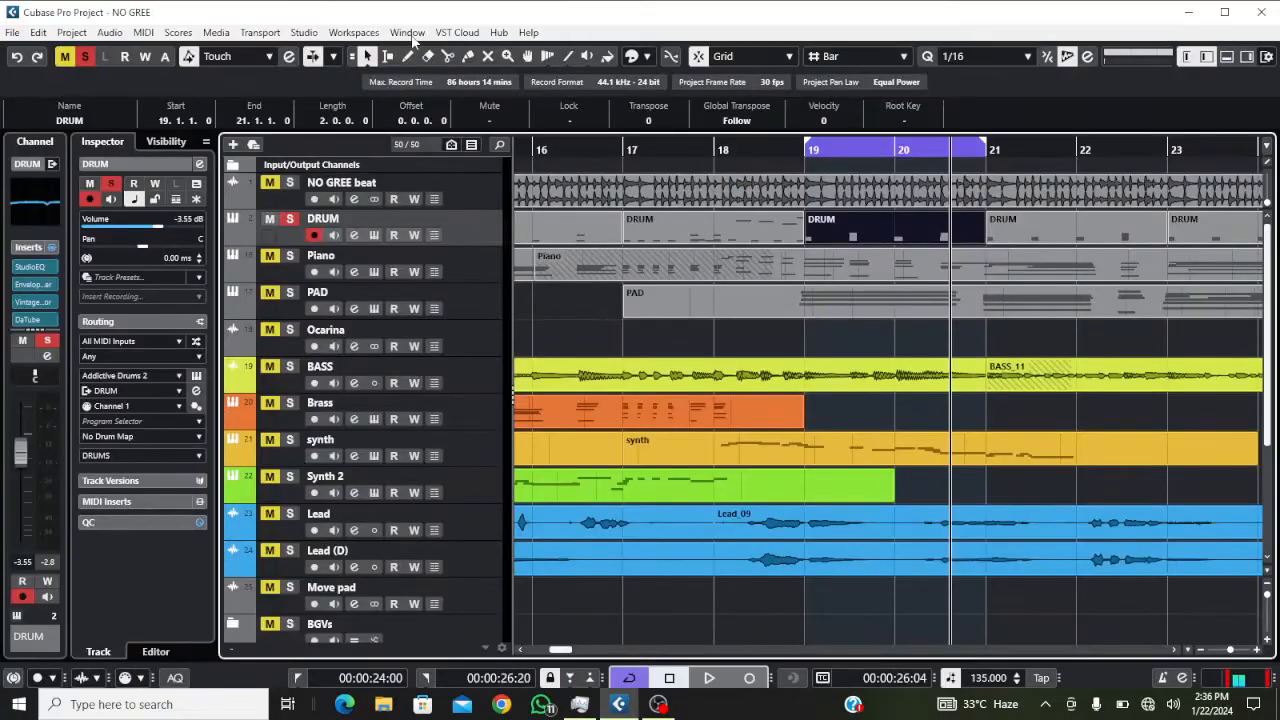
Step: Open the MixConsole and play the looped section to check the signal on the individual drum channels
{"action": "left_click", "coordinate": [316, 36]}
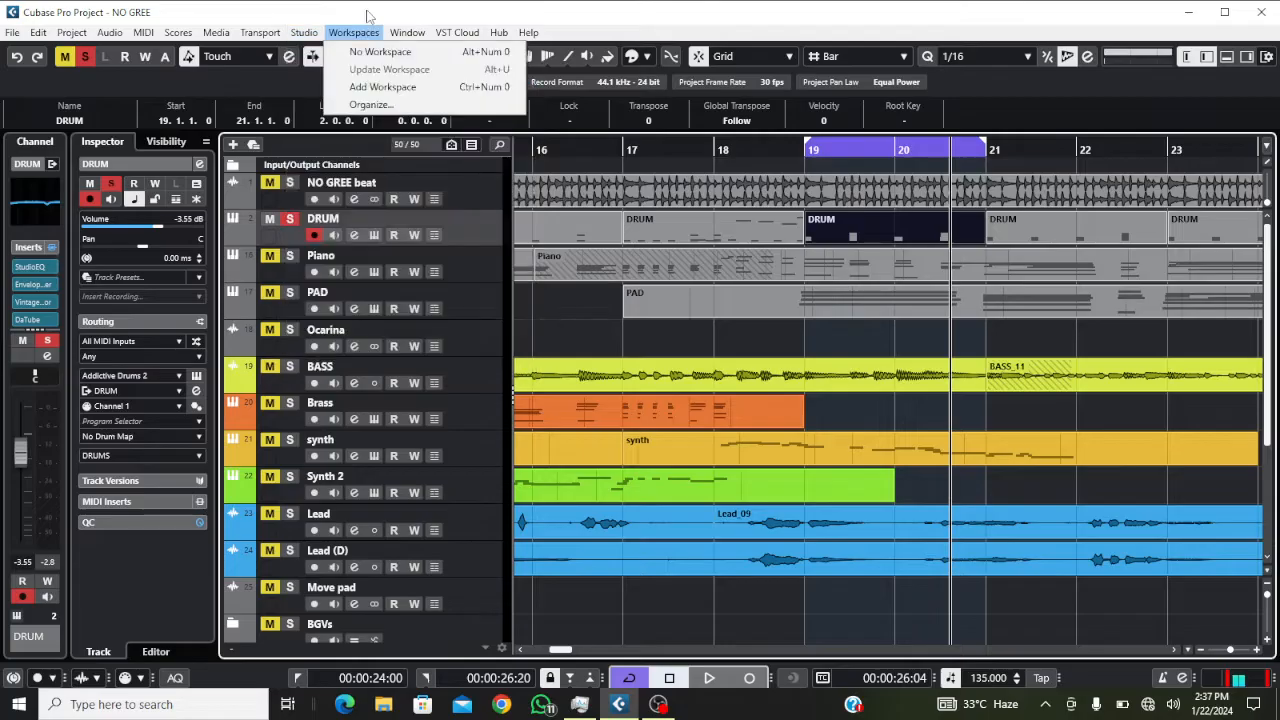
{"action": "left_click", "coordinate": [346, 76]}
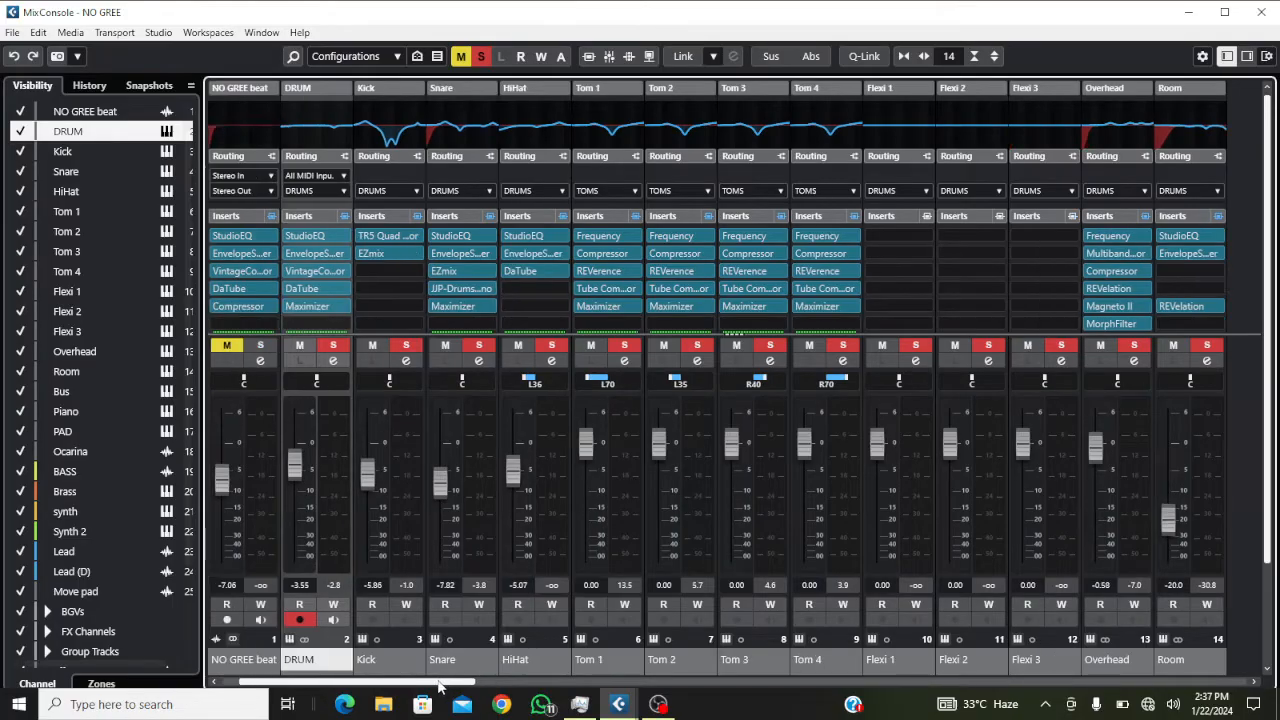
{"action": "scroll", "coordinate": [447, 683], "scroll_direction": "left", "scroll_amount": 1}
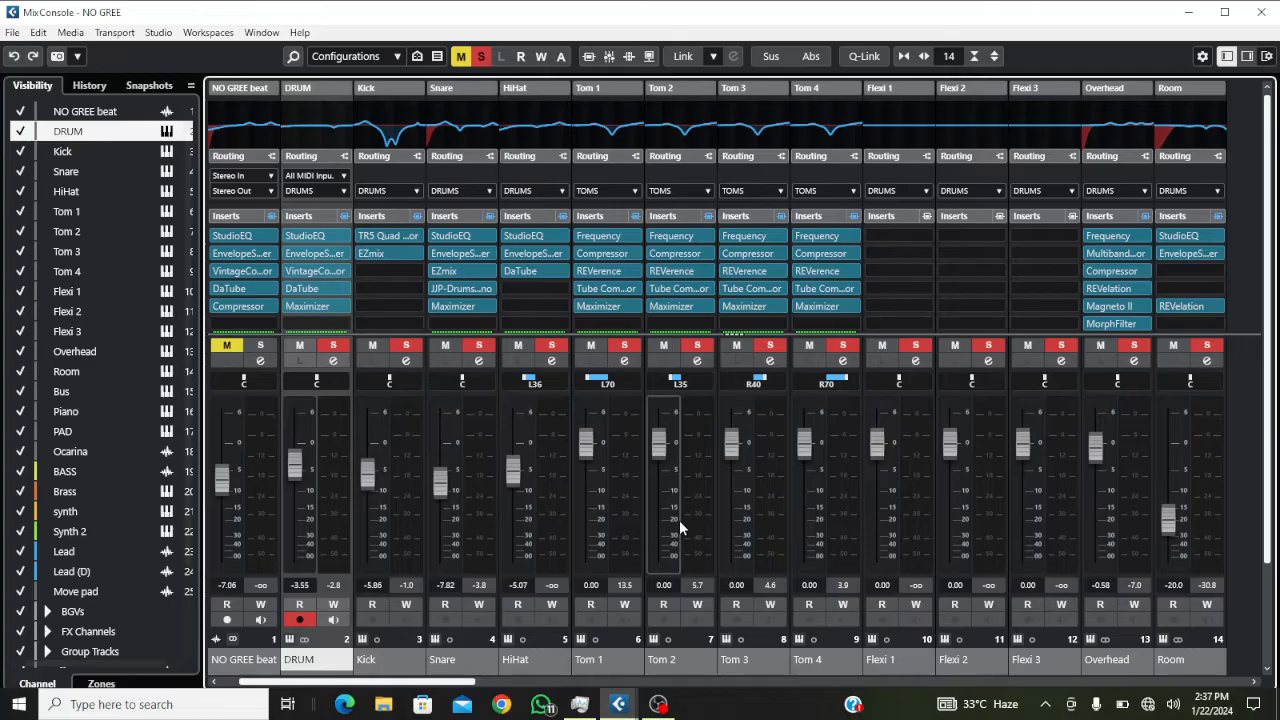
{"action": "key", "text": "space"}
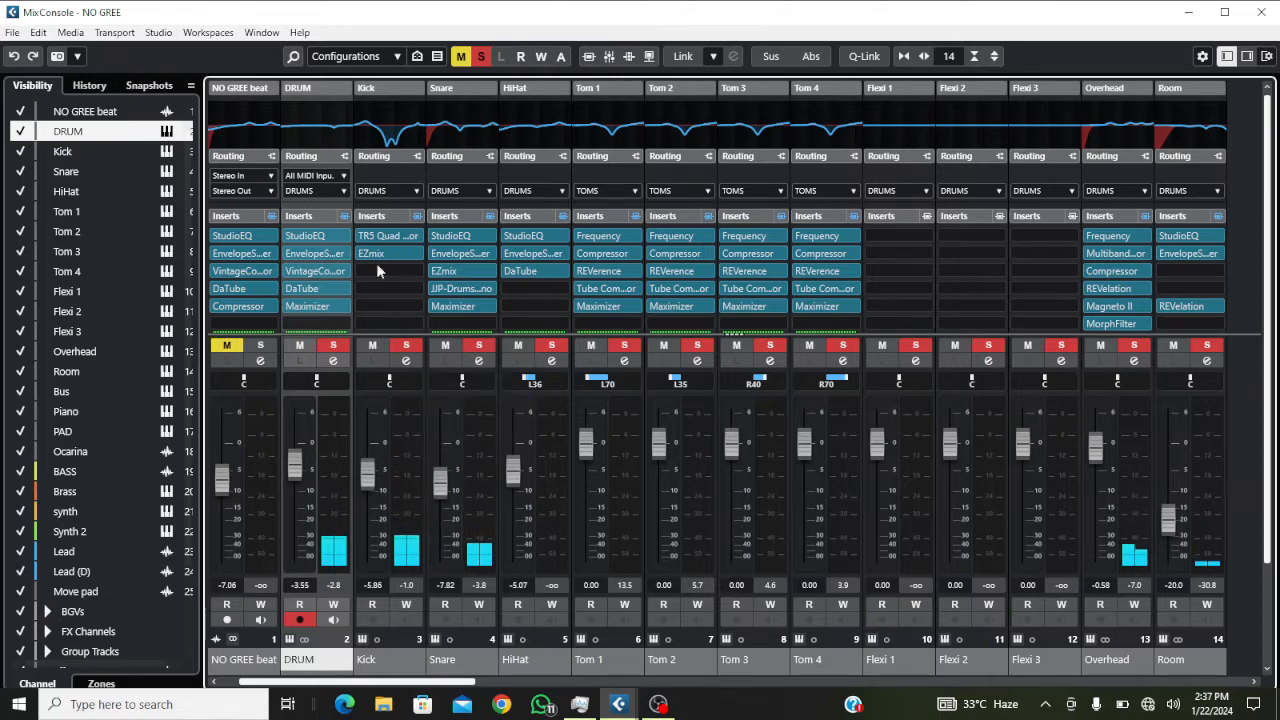
Step: Clear all mutes and solos, solo only the DRUM channel, and play the loop
{"action": "left_click", "coordinate": [479, 57]}
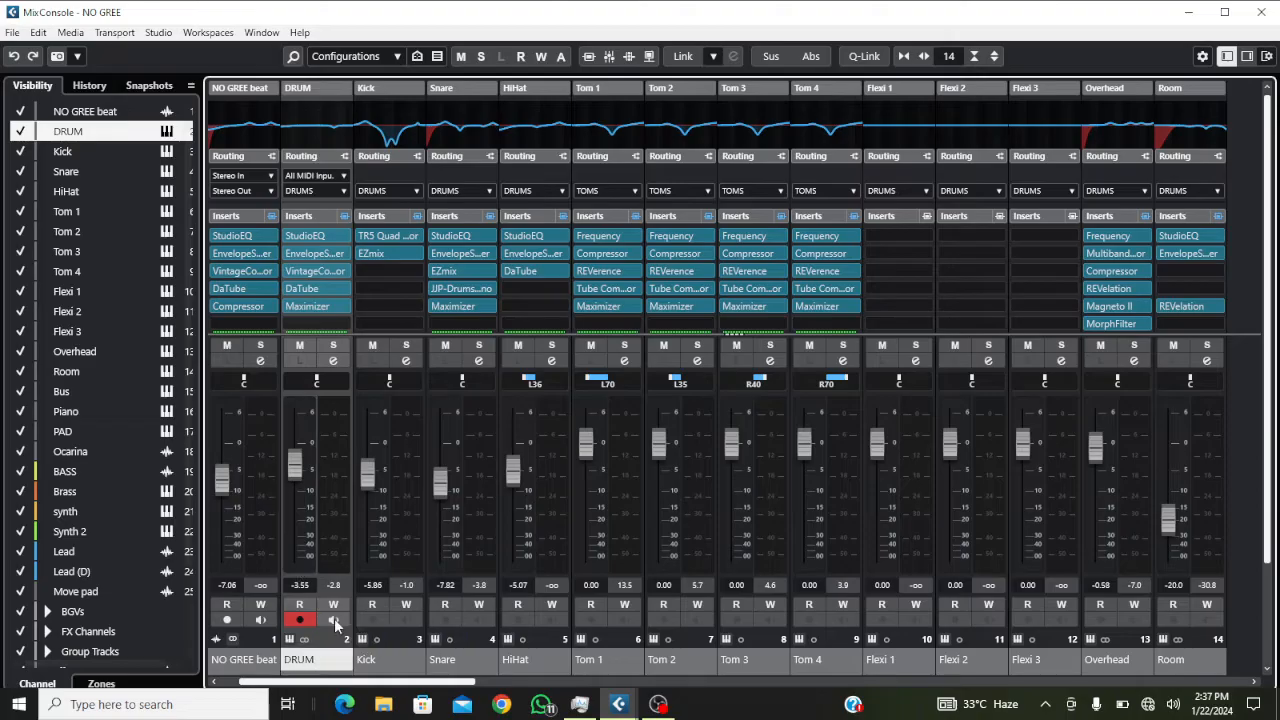
{"action": "left_click", "coordinate": [334, 346]}
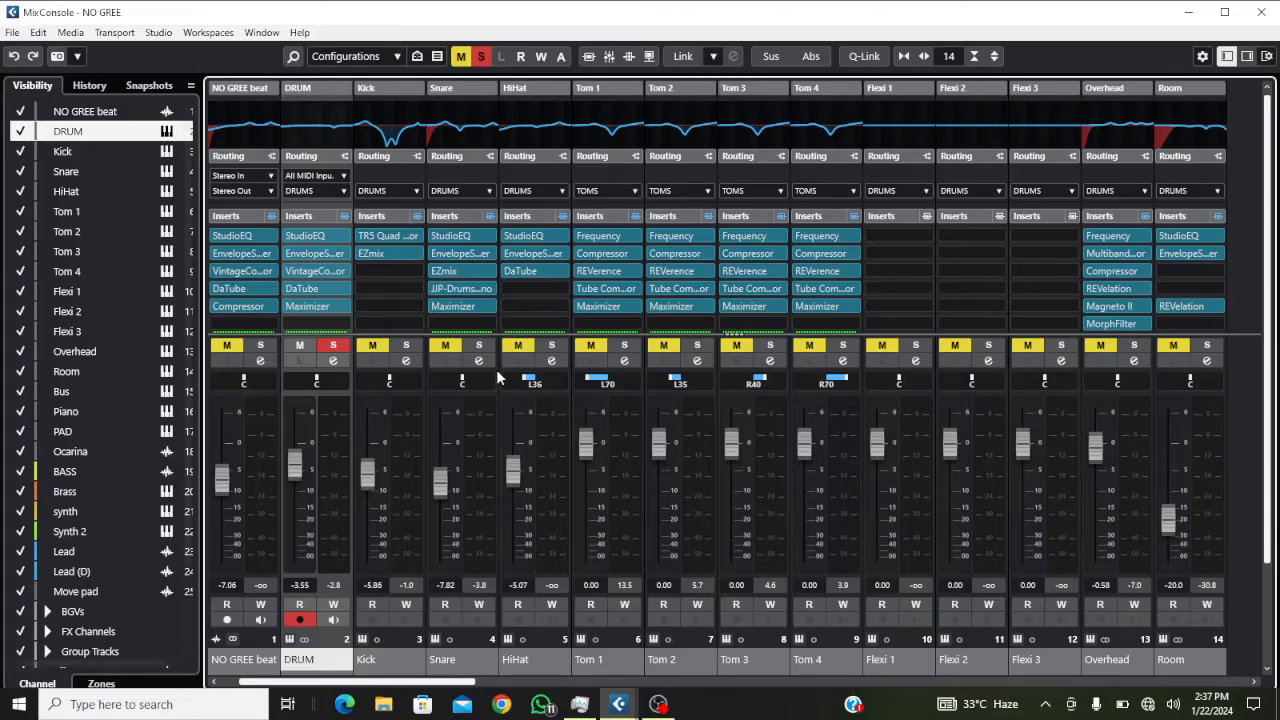
{"action": "key", "text": "space"}
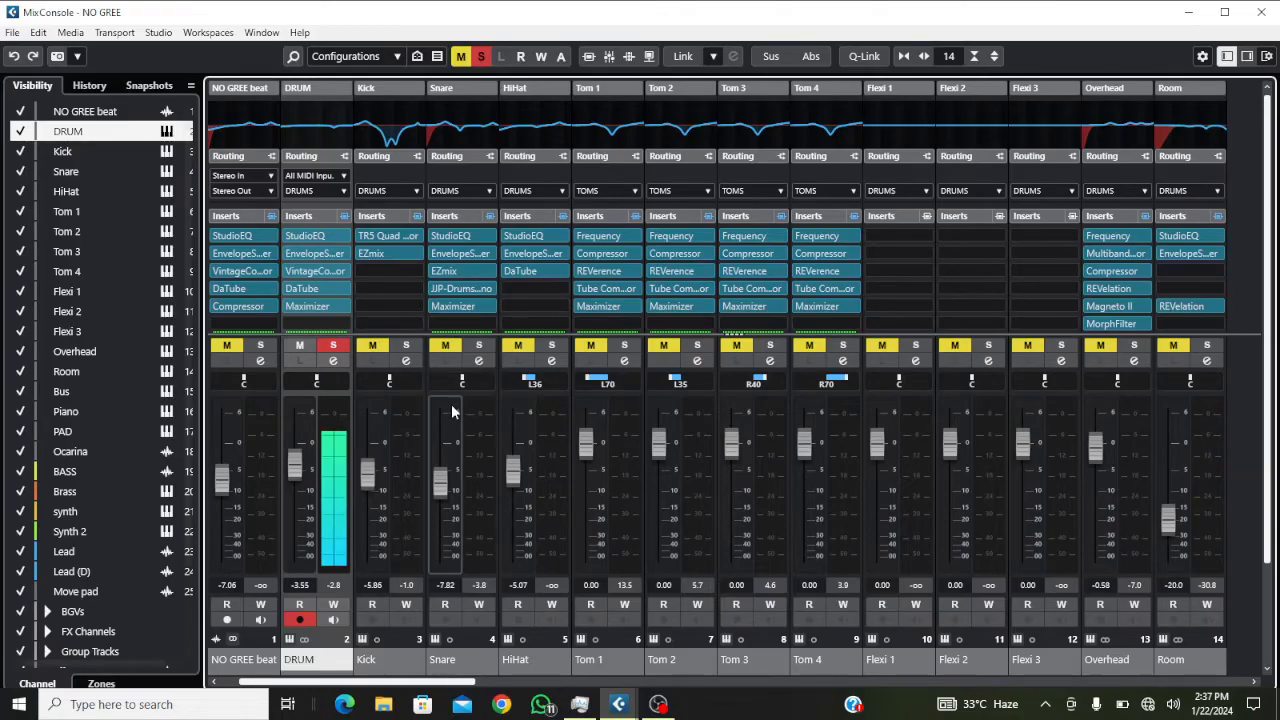
Step: Set the mix of the DRUM channel's DaTube insert to 13 and close the channel's settings
{"action": "left_click", "coordinate": [334, 361]}
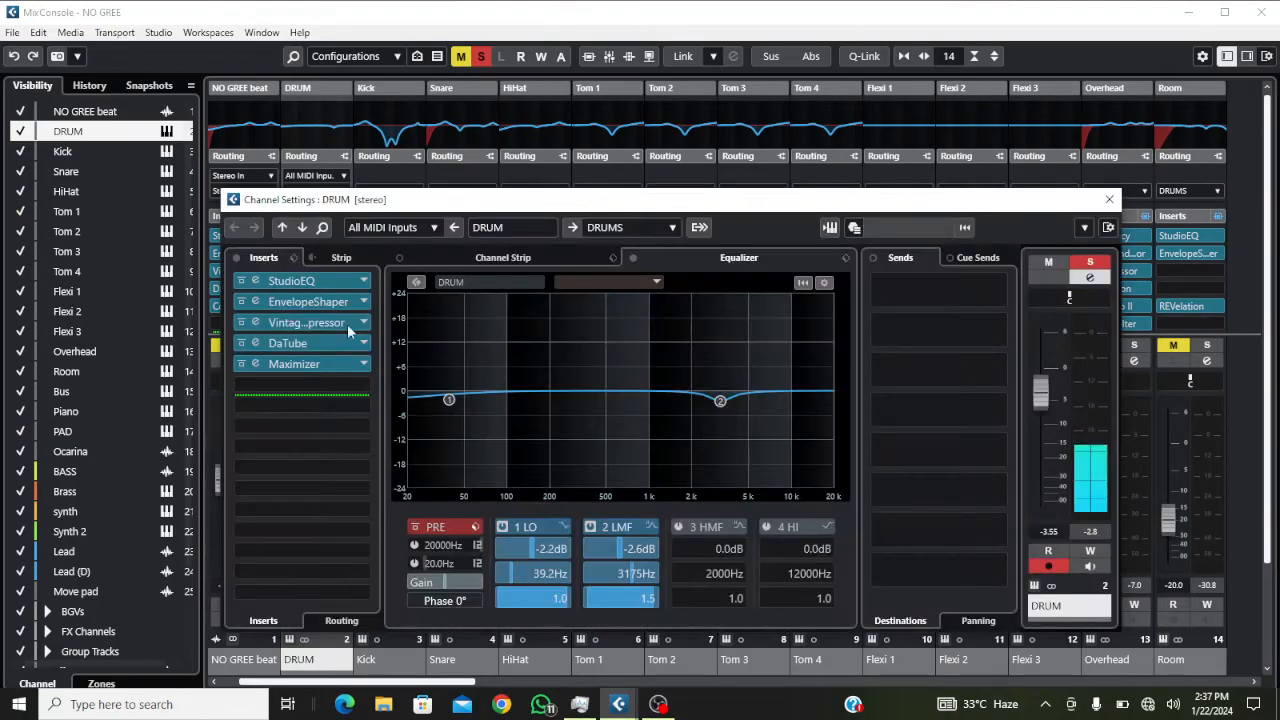
{"action": "left_click", "coordinate": [296, 345]}
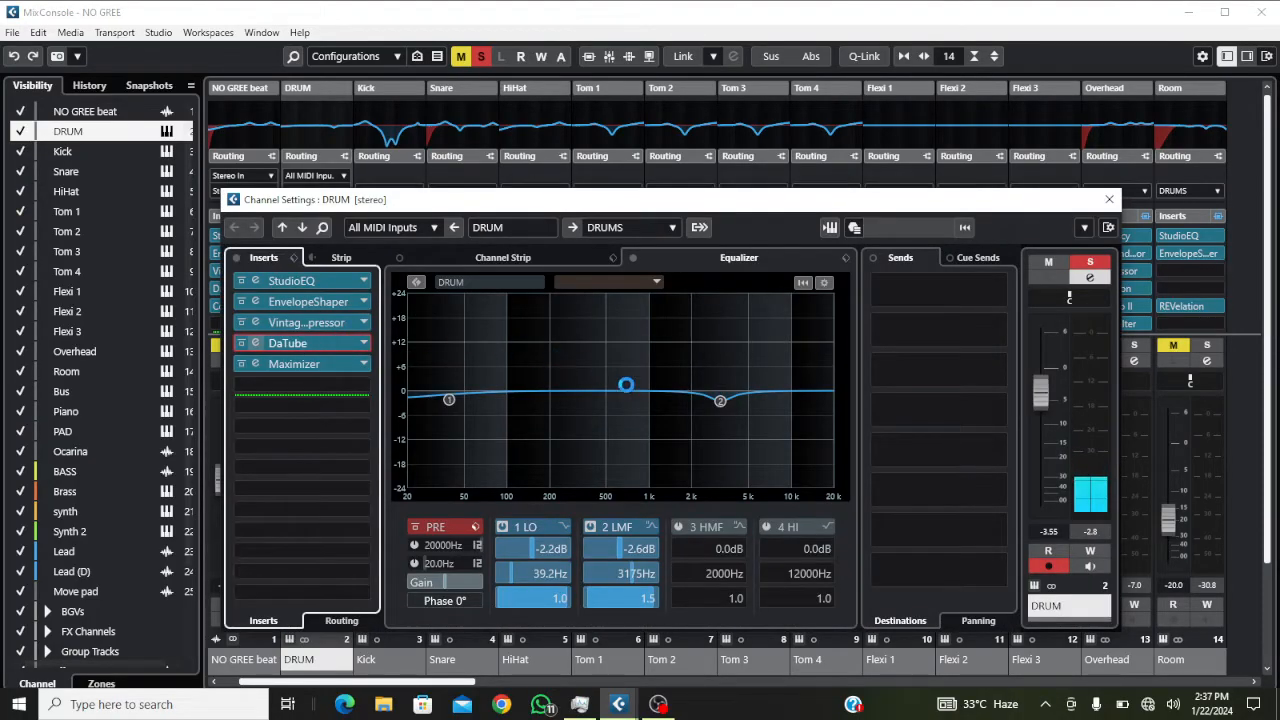
{"action": "left_click_drag", "start_coordinate": [532, 398], "coordinate": [532, 423]}
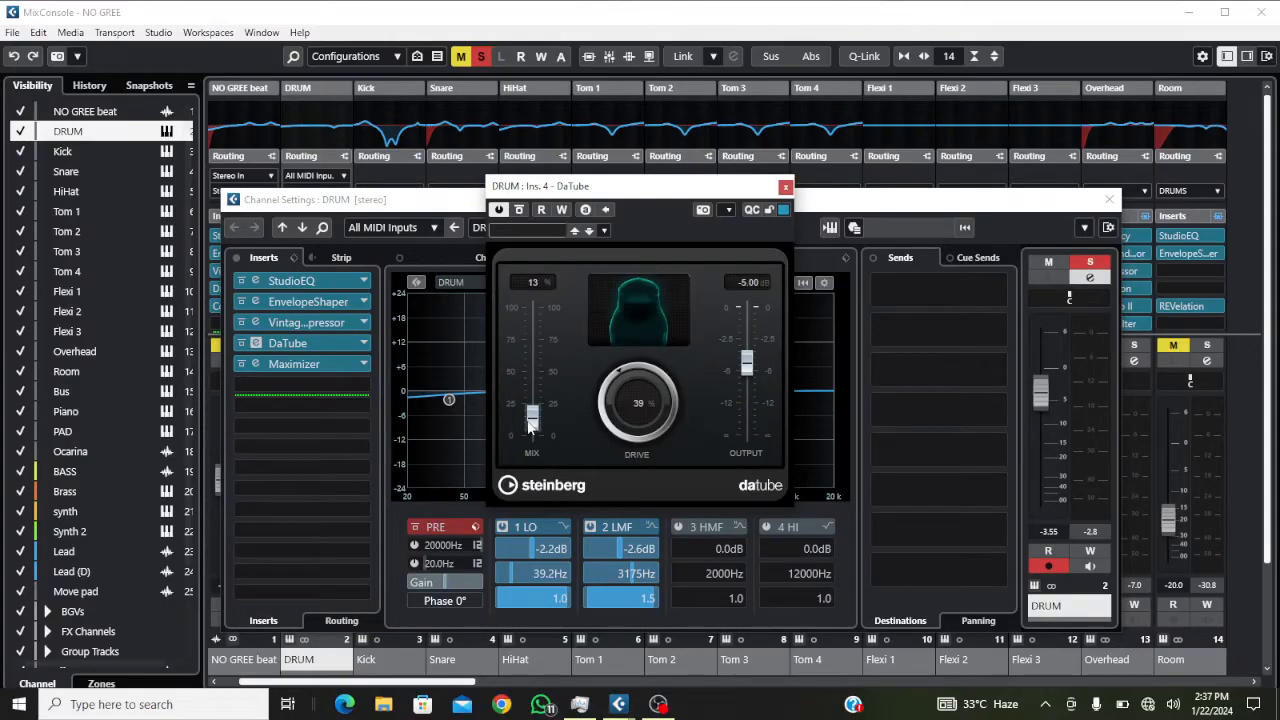
{"action": "left_click", "coordinate": [786, 188]}
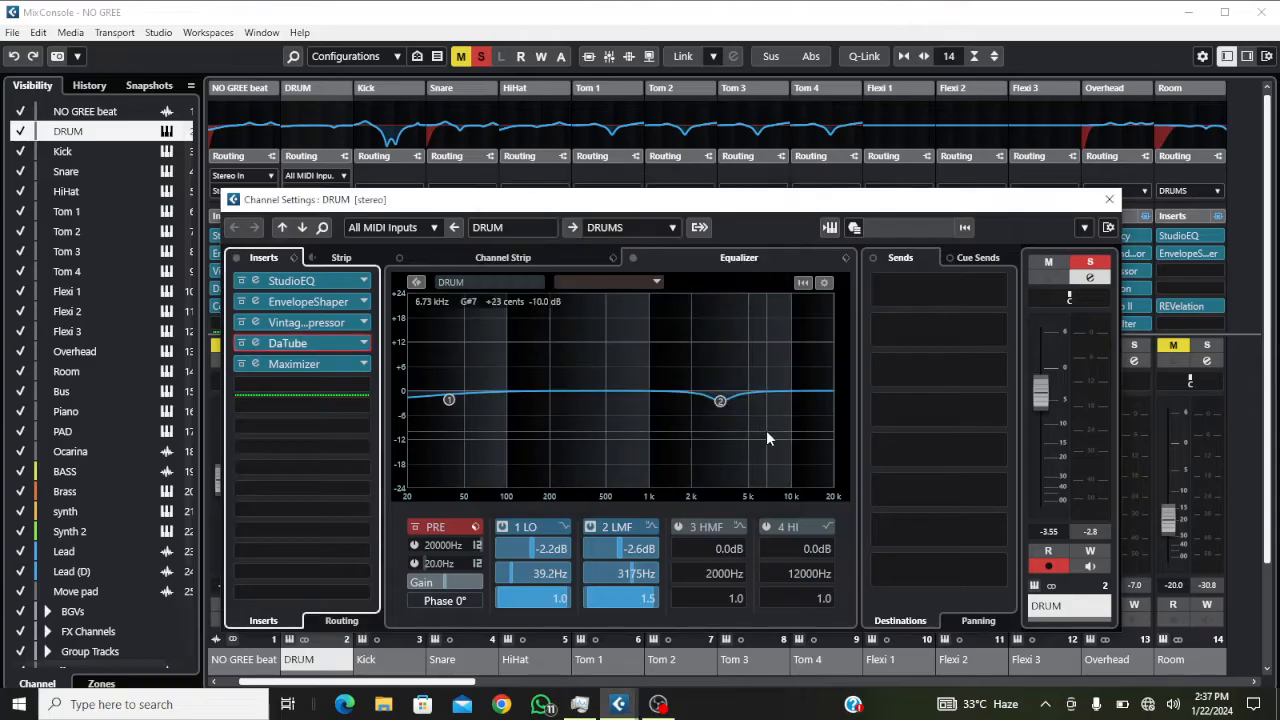
{"action": "left_click", "coordinate": [1109, 200]}
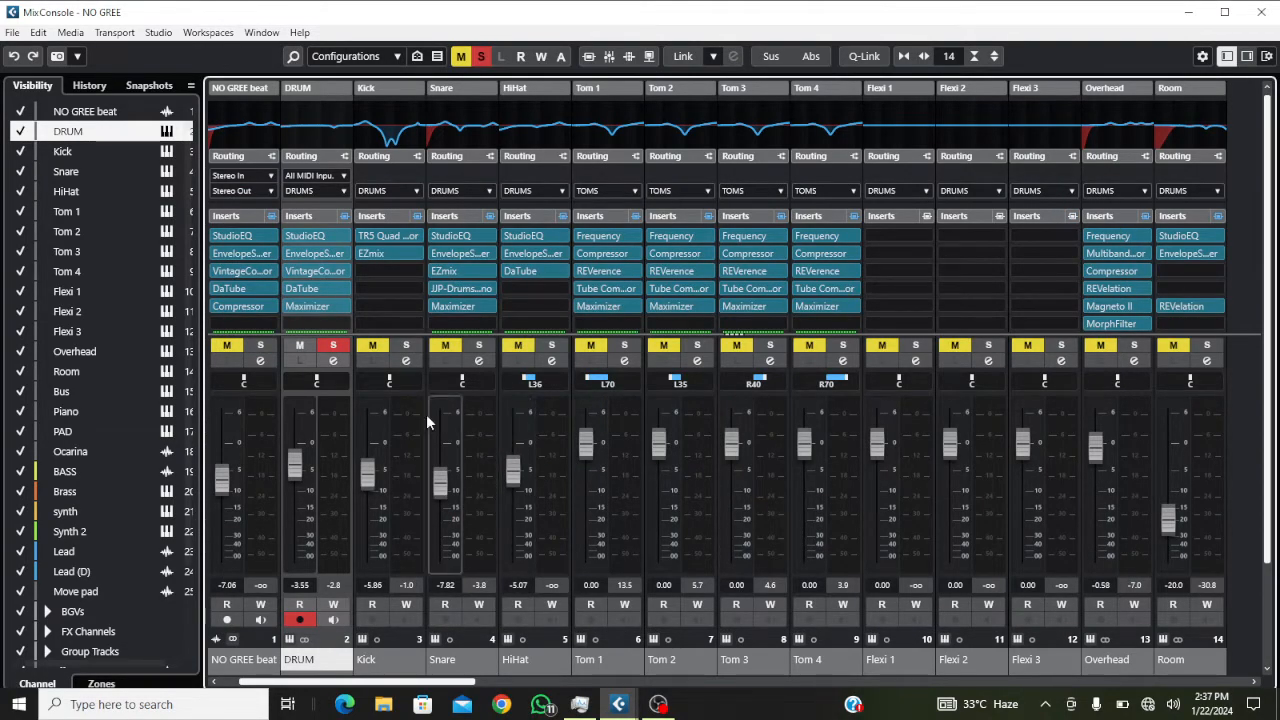
Step: Solo the Kick channel instead of DRUM and open the Kick channel's settings to check its EQ
{"action": "left_click", "coordinate": [406, 345]}
{"action": "left_click", "coordinate": [333, 345]}
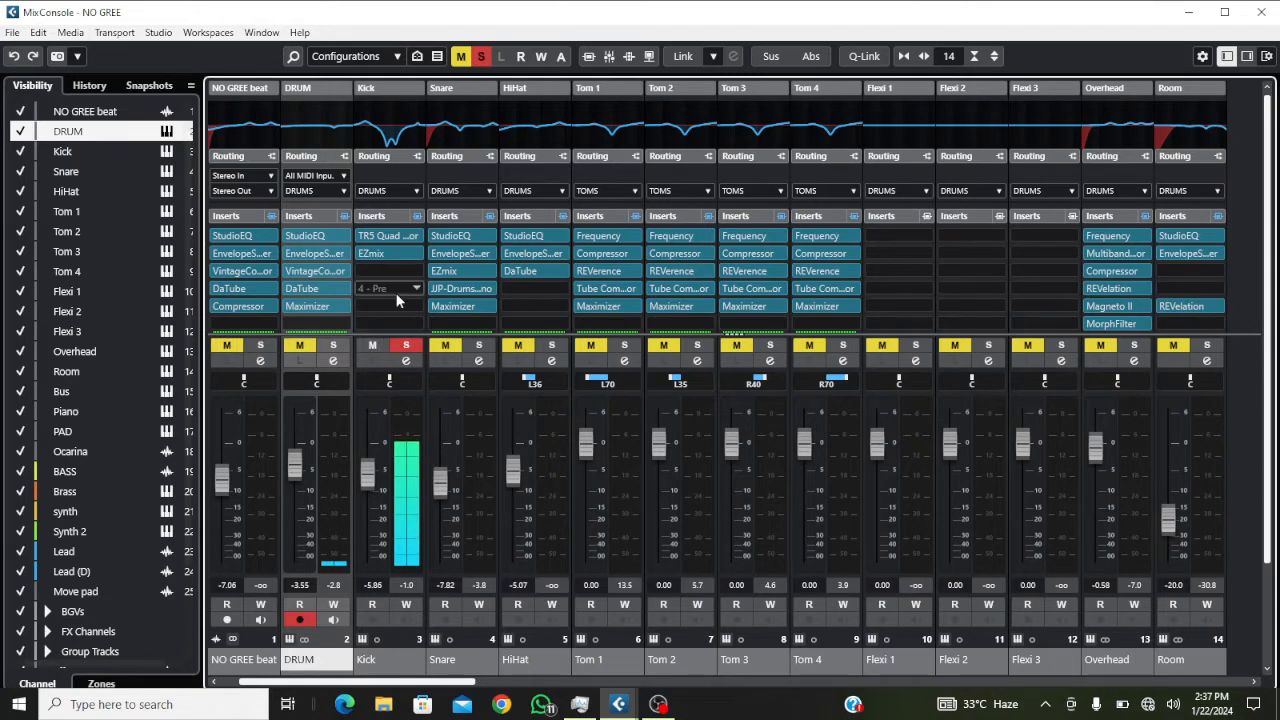
{"action": "left_click", "coordinate": [406, 361]}
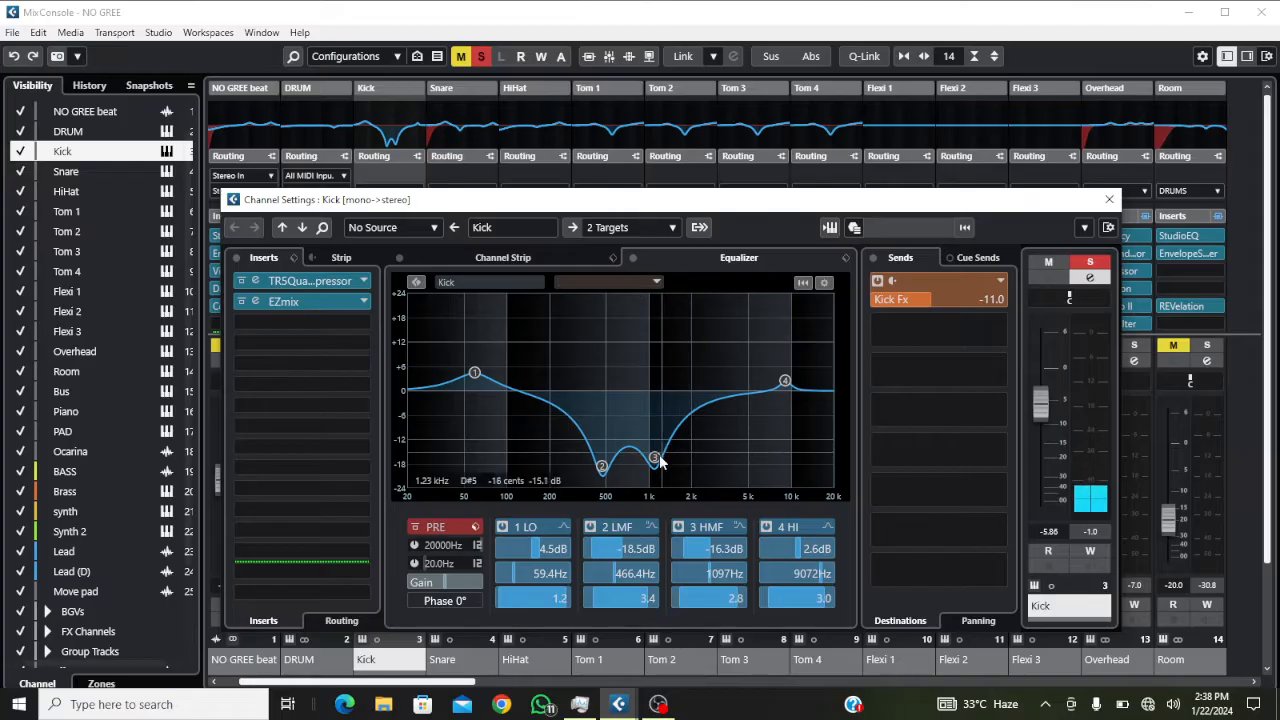
Step: Browse the kick kitpieces in Addictive Drums 2 and keep the 22x14" Gretsch Round Badge
{"action": "left_click", "coordinate": [829, 227]}
{"action": "left_click", "coordinate": [961, 91]}
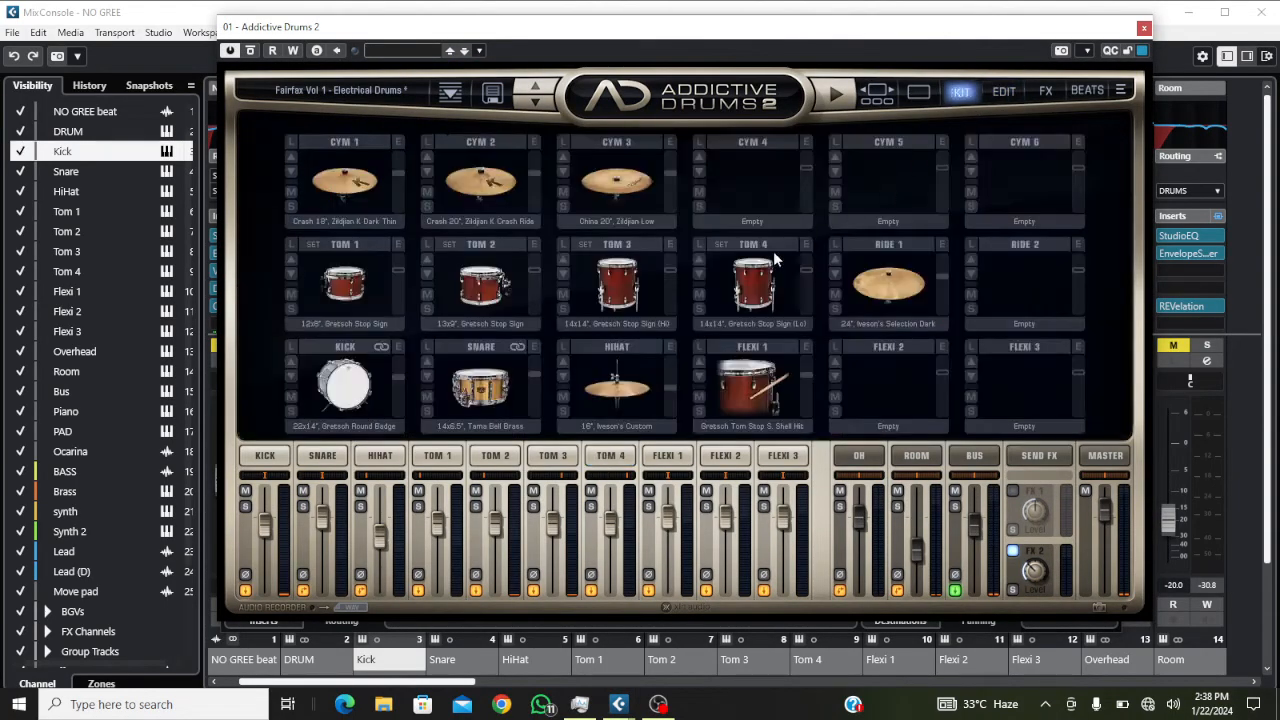
{"action": "left_click", "coordinate": [398, 347]}
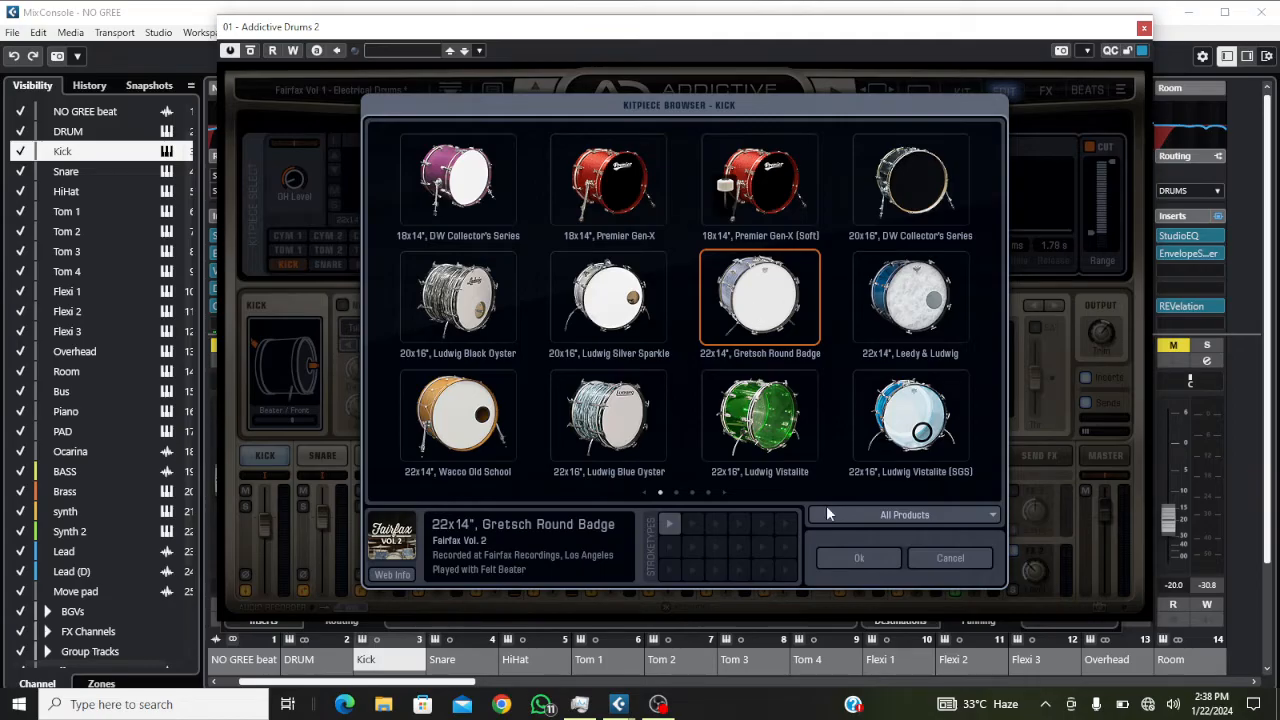
{"action": "left_click", "coordinate": [858, 560]}
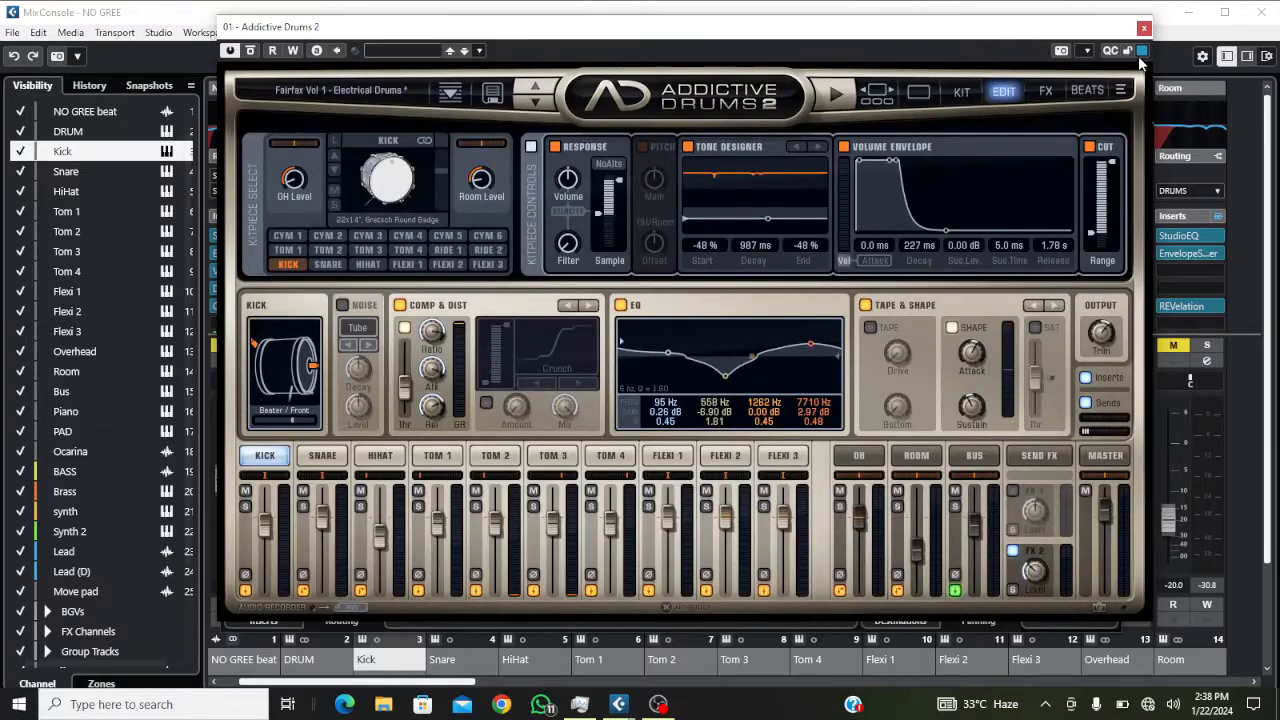
{"action": "left_click", "coordinate": [1144, 28]}
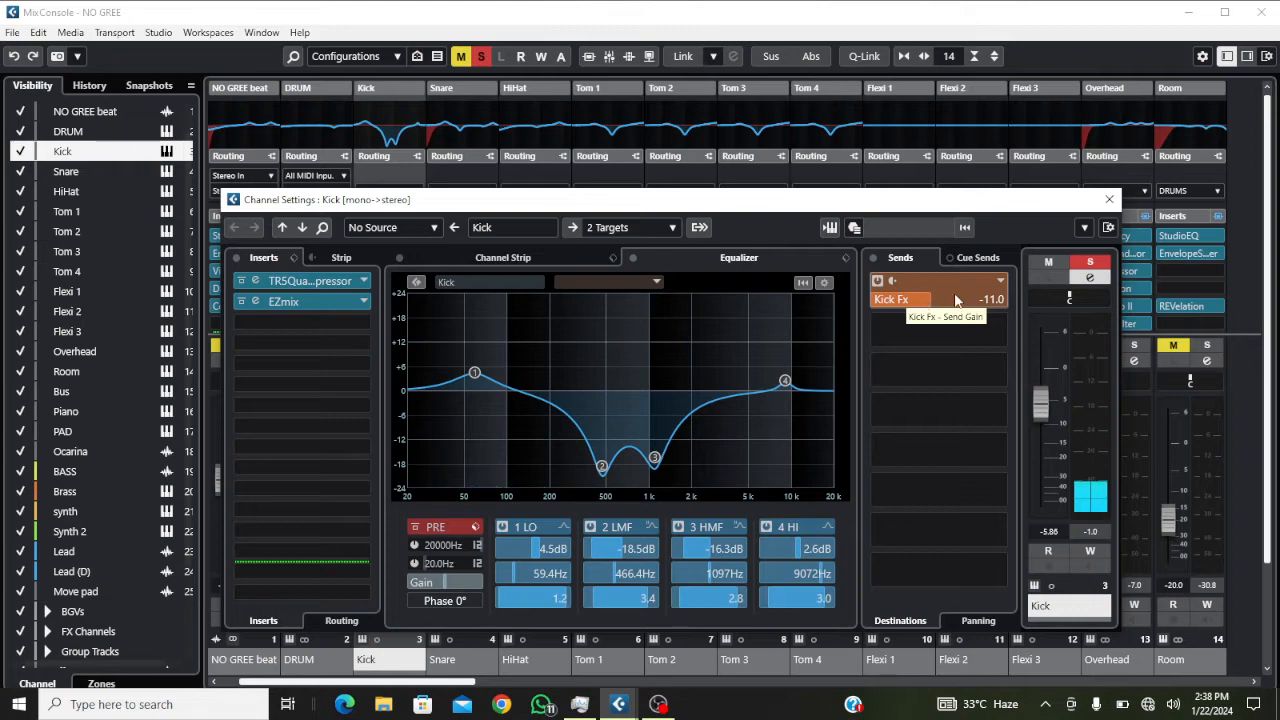
Step: Close the Kick channel's settings and the MixConsole, and bring the project's FX Channels and Group Tracks folders into view
{"action": "left_click", "coordinate": [1109, 200]}
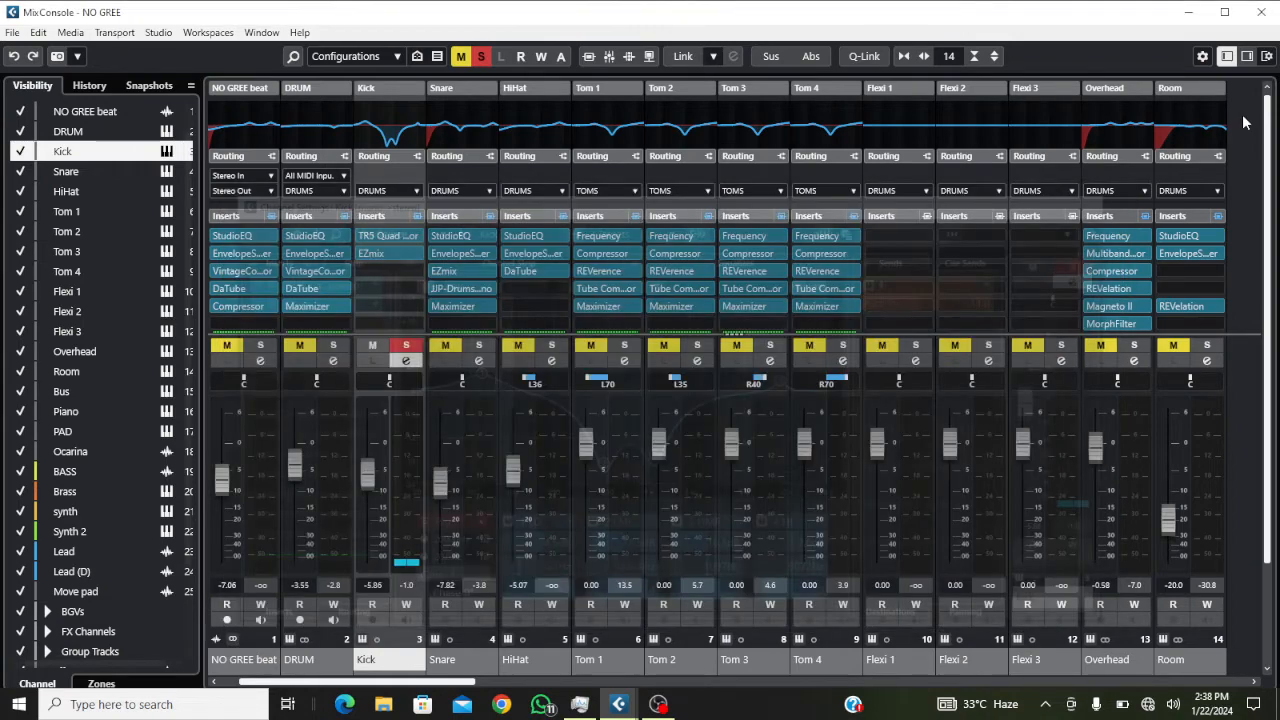
{"action": "left_click", "coordinate": [1261, 12]}
{"action": "scroll", "coordinate": [588, 350], "scroll_direction": "down", "scroll_amount": 5}
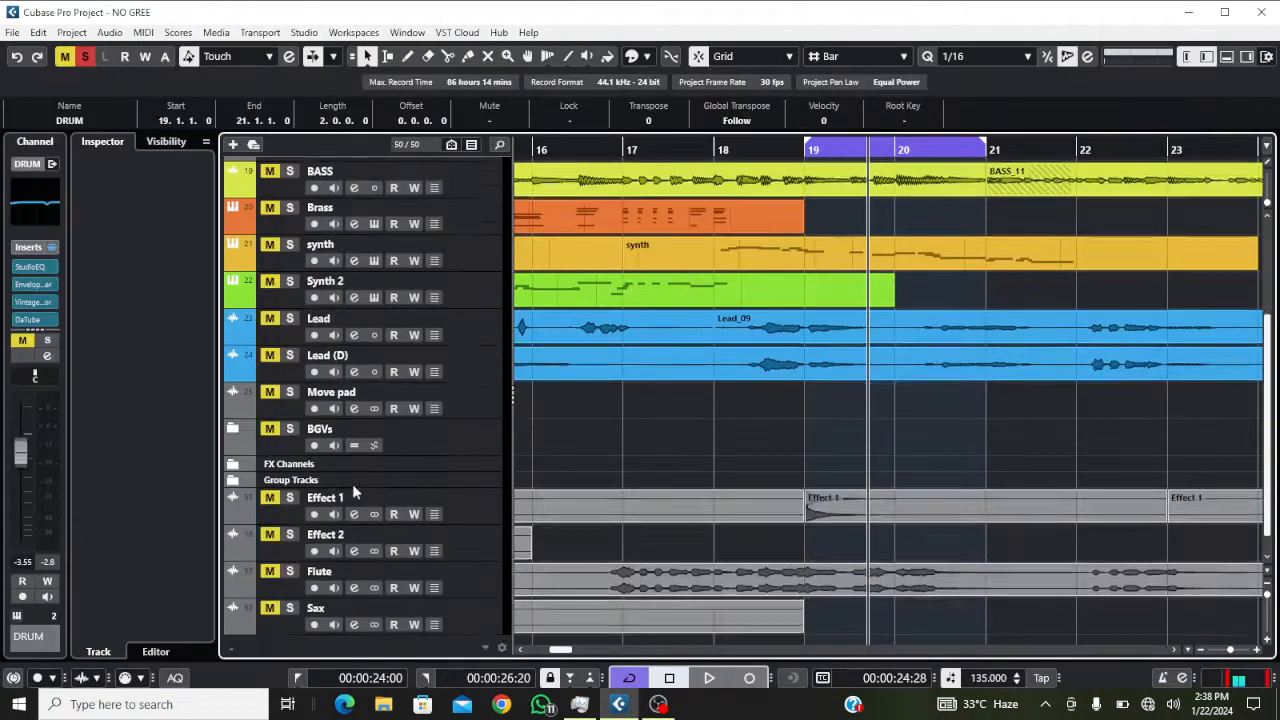
Step: Expand the FX Channels folder and open the Kick Fx channel's settings to check its EQ
{"action": "left_click", "coordinate": [232, 437]}
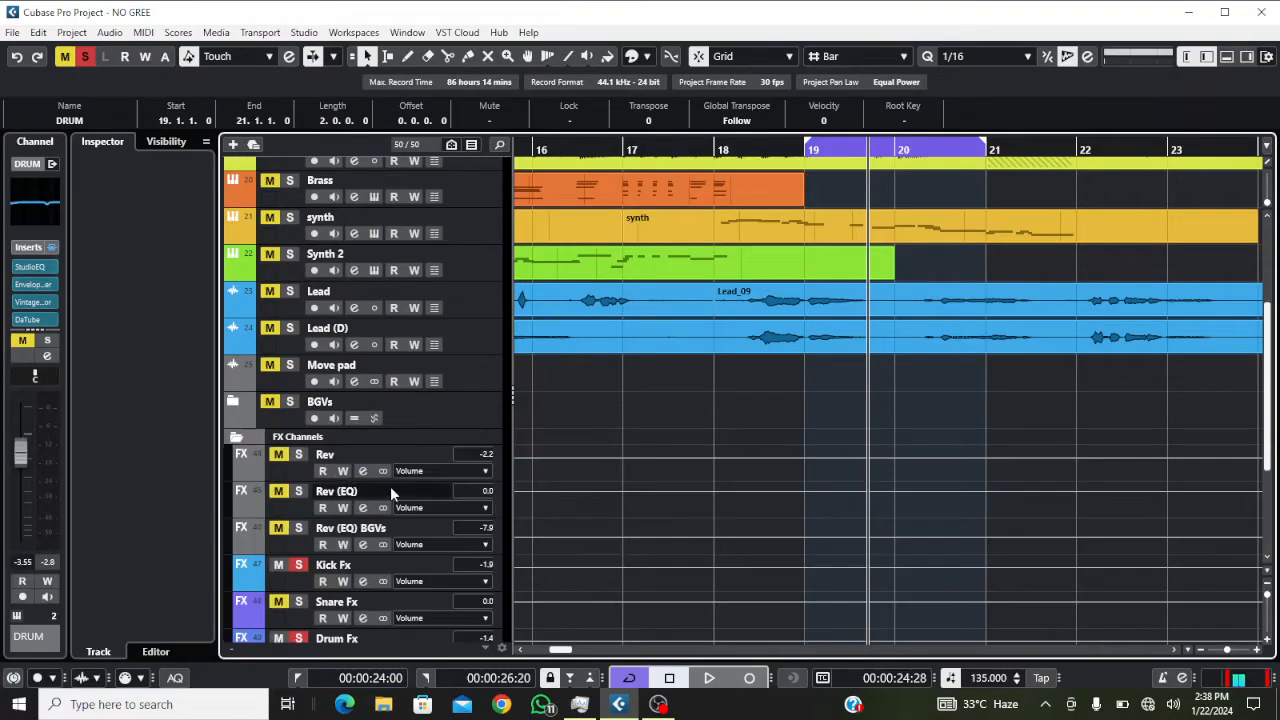
{"action": "scroll", "coordinate": [343, 520], "scroll_direction": "down", "scroll_amount": 2}
{"action": "left_click", "coordinate": [343, 467]}
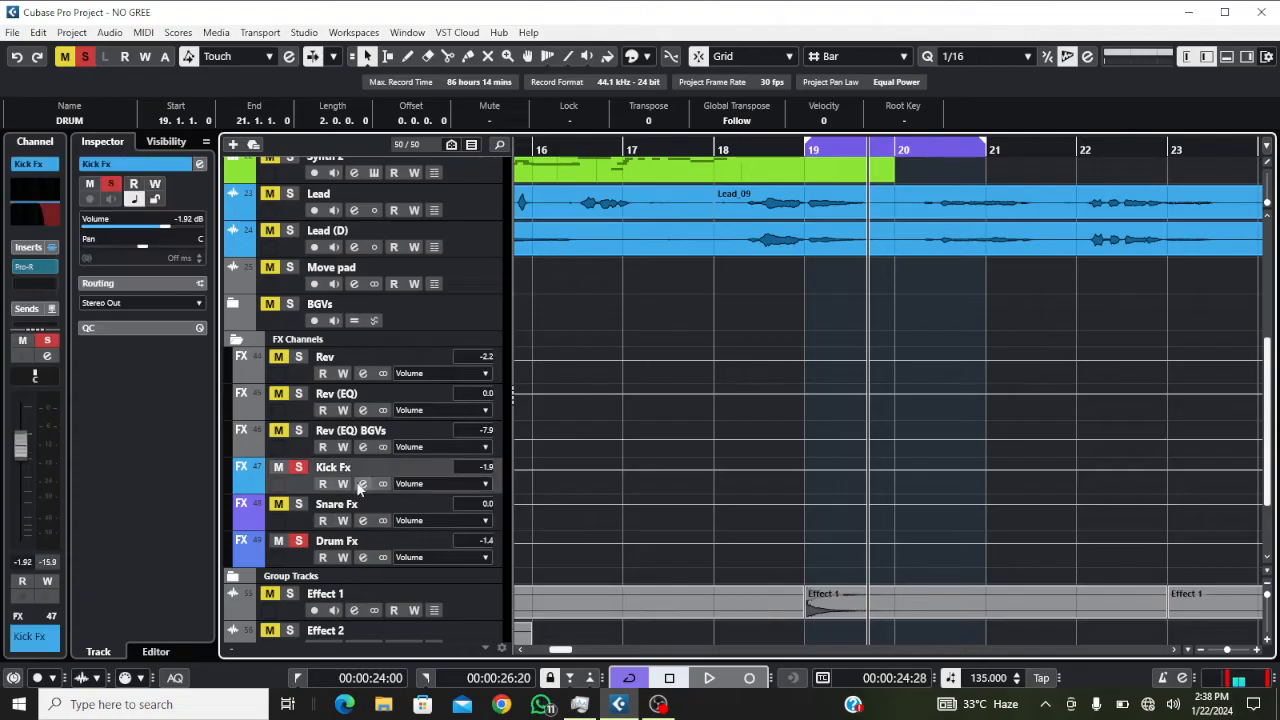
{"action": "left_click", "coordinate": [362, 483]}
{"action": "left_click_drag", "start_coordinate": [512, 203], "coordinate": [537, 190]}
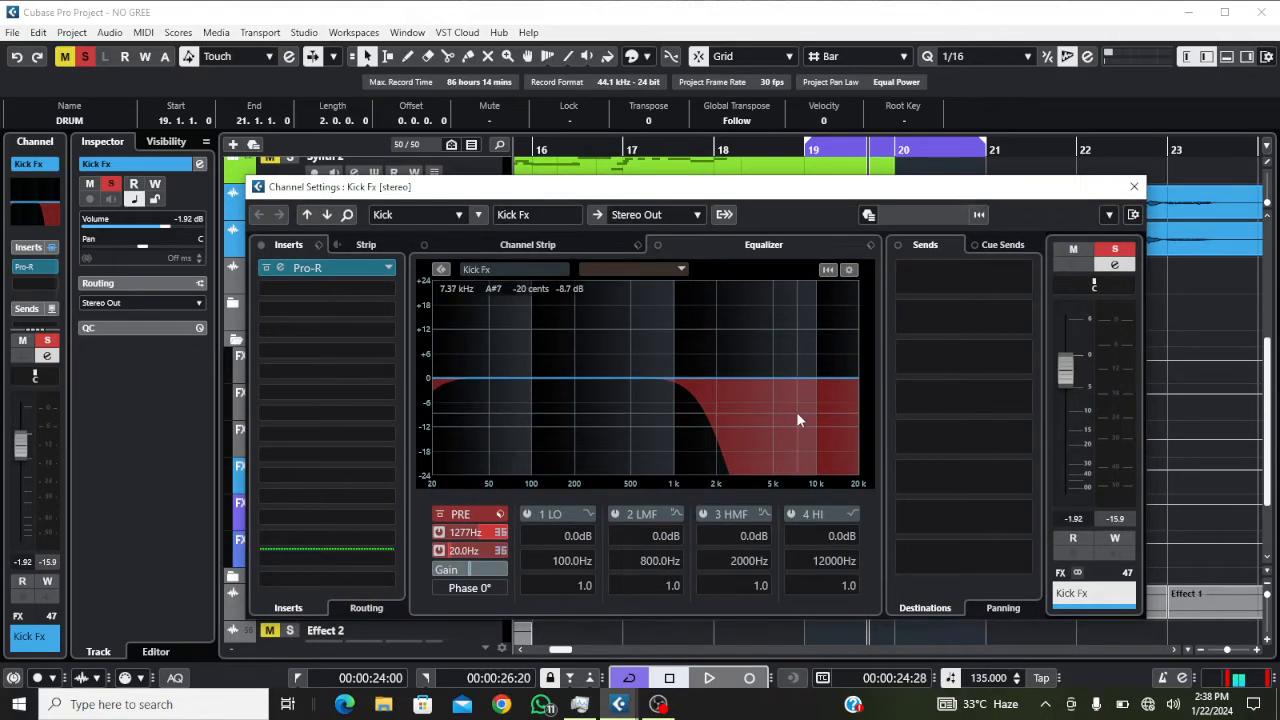
Step: Examine the mix, stereo width and decay EQ of Kick Fx's Pro-R insert, and close the plugin and channel settings
{"action": "left_click", "coordinate": [337, 266]}
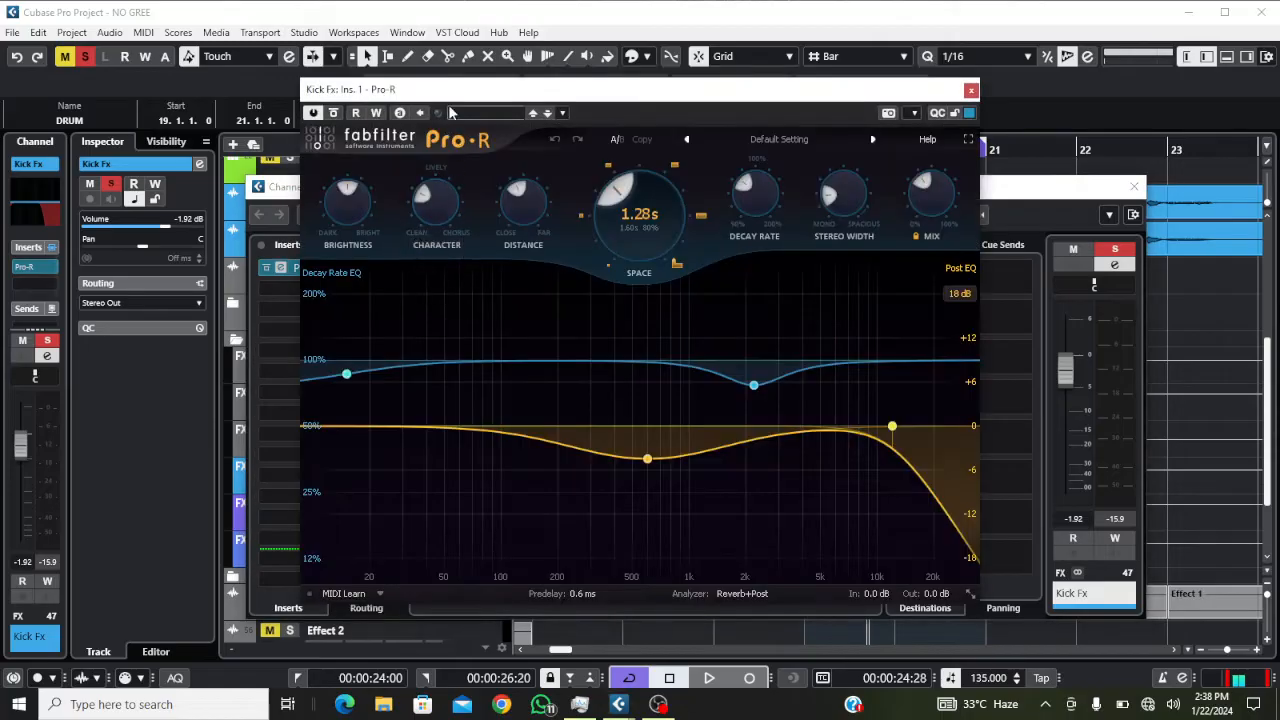
{"action": "left_click_drag", "start_coordinate": [450, 96], "coordinate": [462, 101]}
{"action": "left_click_drag", "start_coordinate": [453, 103], "coordinate": [447, 106]}
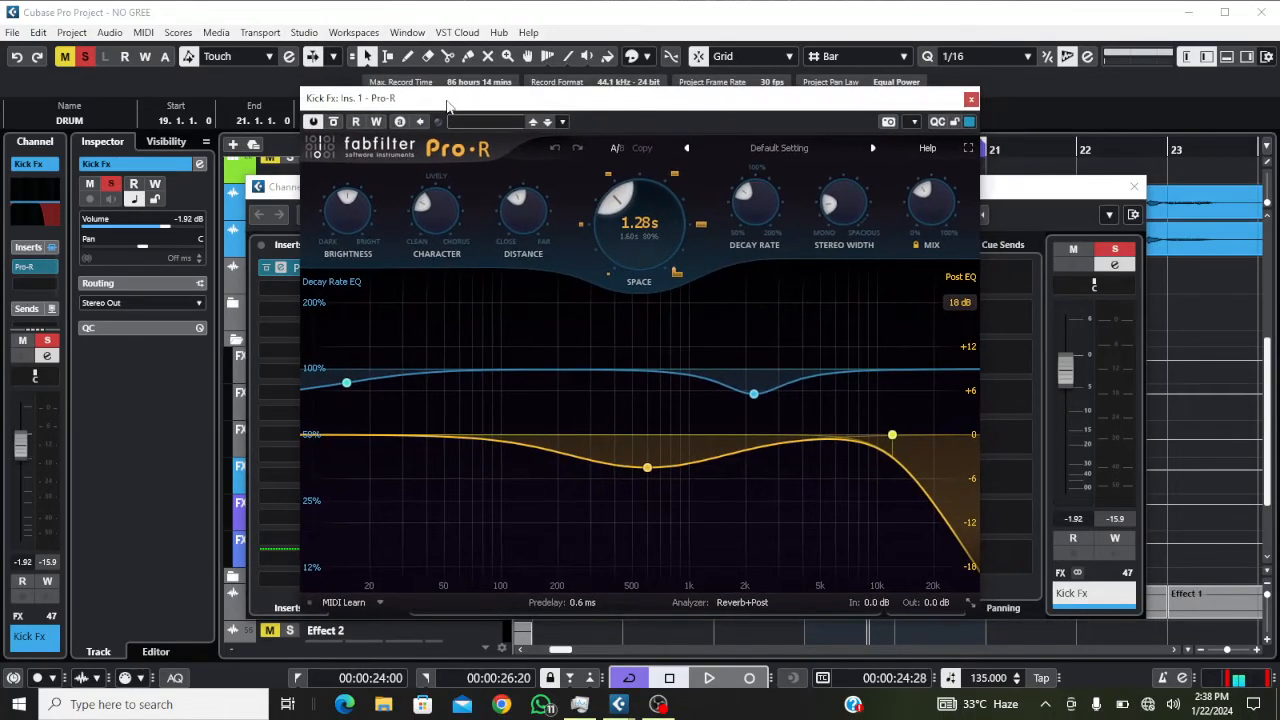
{"action": "mouse_move", "coordinate": [918, 203]}
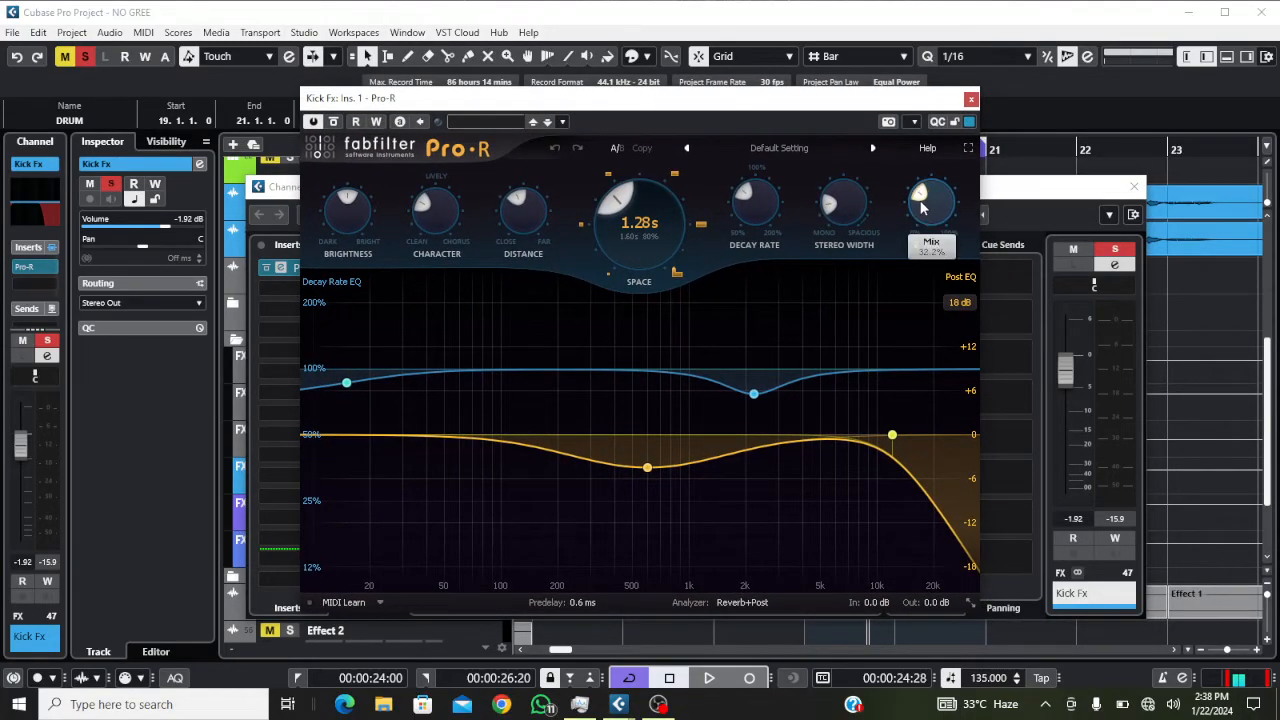
{"action": "left_click", "coordinate": [920, 210]}
{"action": "mouse_move", "coordinate": [847, 215]}
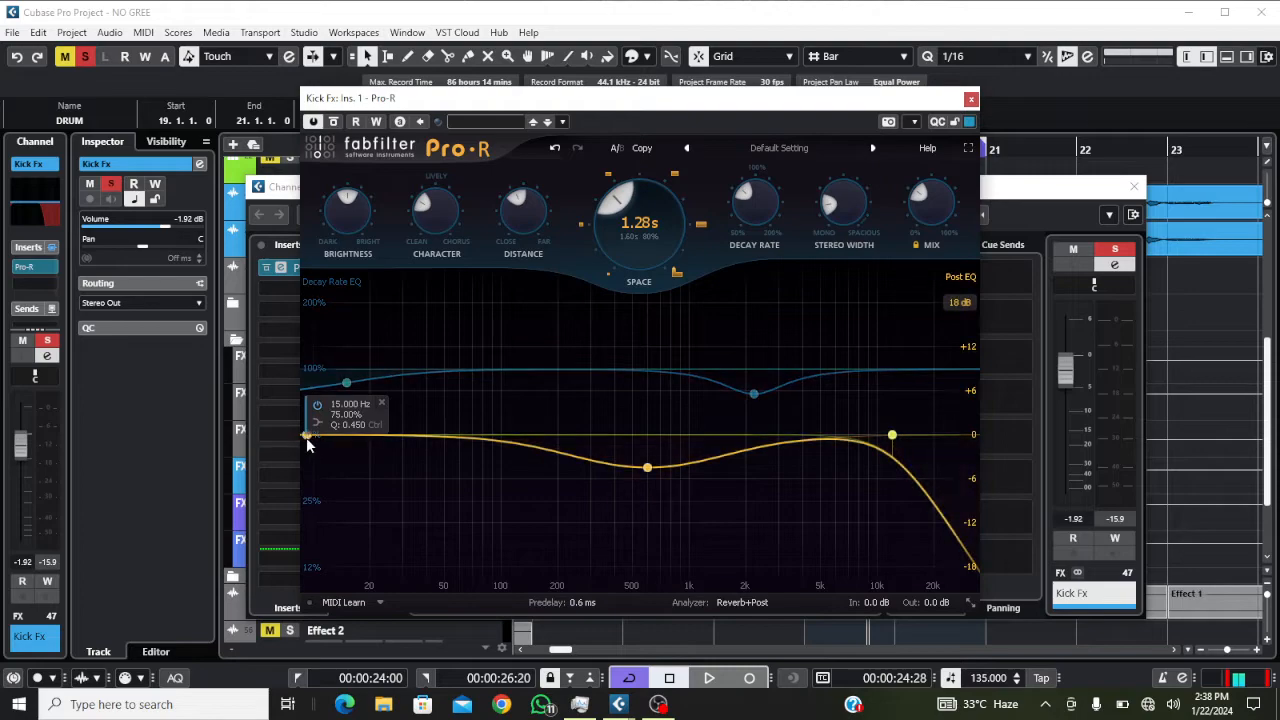
{"action": "left_click_drag", "start_coordinate": [308, 436], "coordinate": [328, 461]}
{"action": "left_click", "coordinate": [970, 98]}
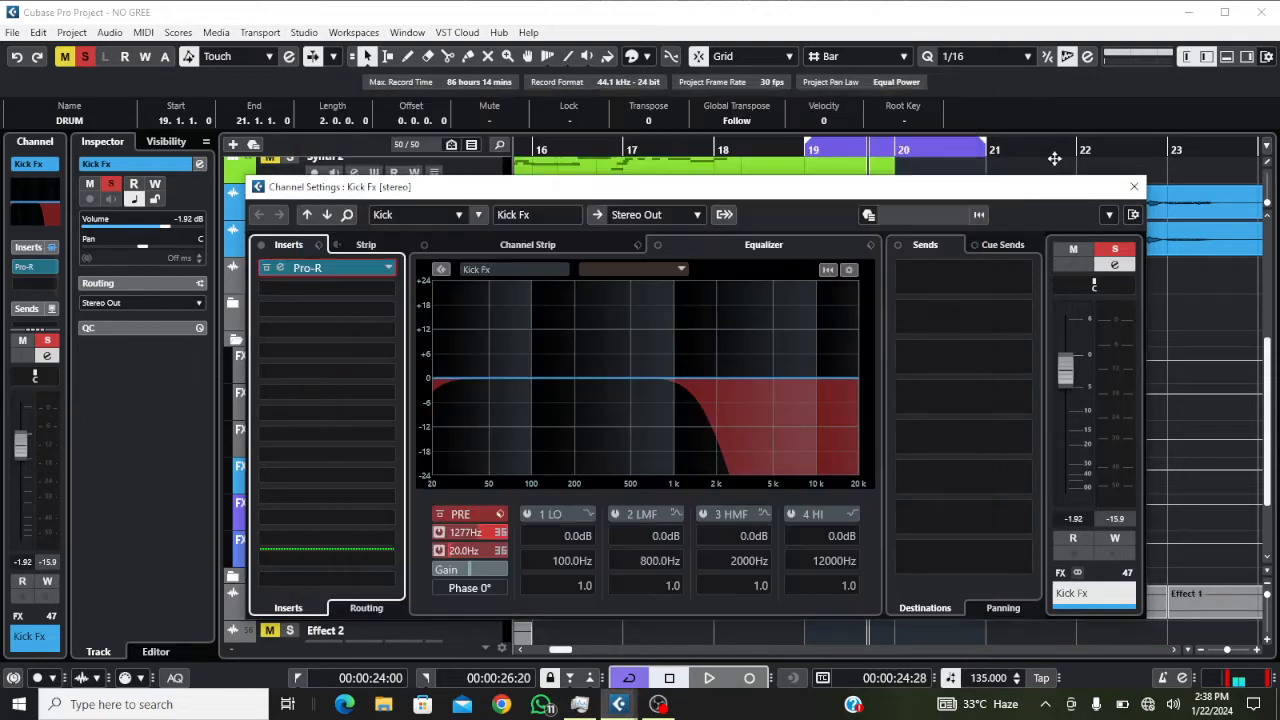
{"action": "left_click", "coordinate": [1133, 186]}
Step: Return to the drum channels in the MixConsole and open the Kick channel's TR5 Quad Compressor insert
{"action": "scroll", "coordinate": [830, 300], "scroll_direction": "up", "scroll_amount": 5}
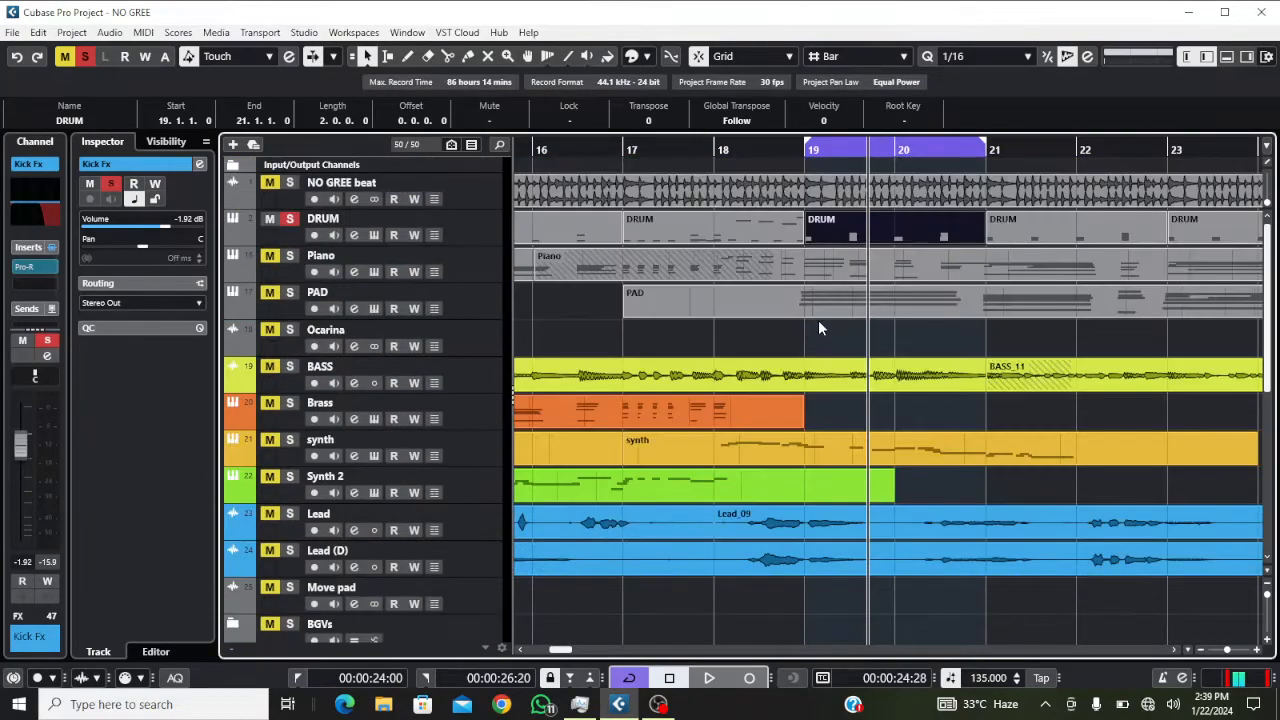
{"action": "key", "text": "F3"}
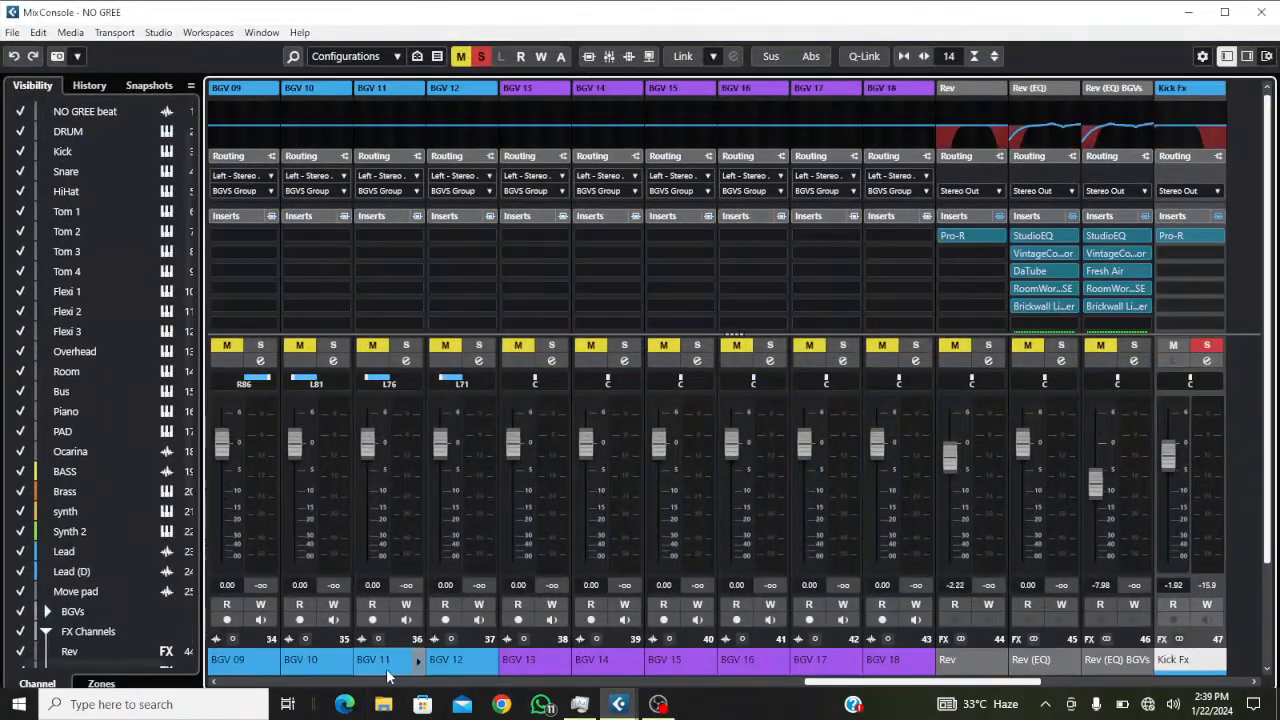
{"action": "left_click_drag", "start_coordinate": [819, 682], "coordinate": [267, 689]}
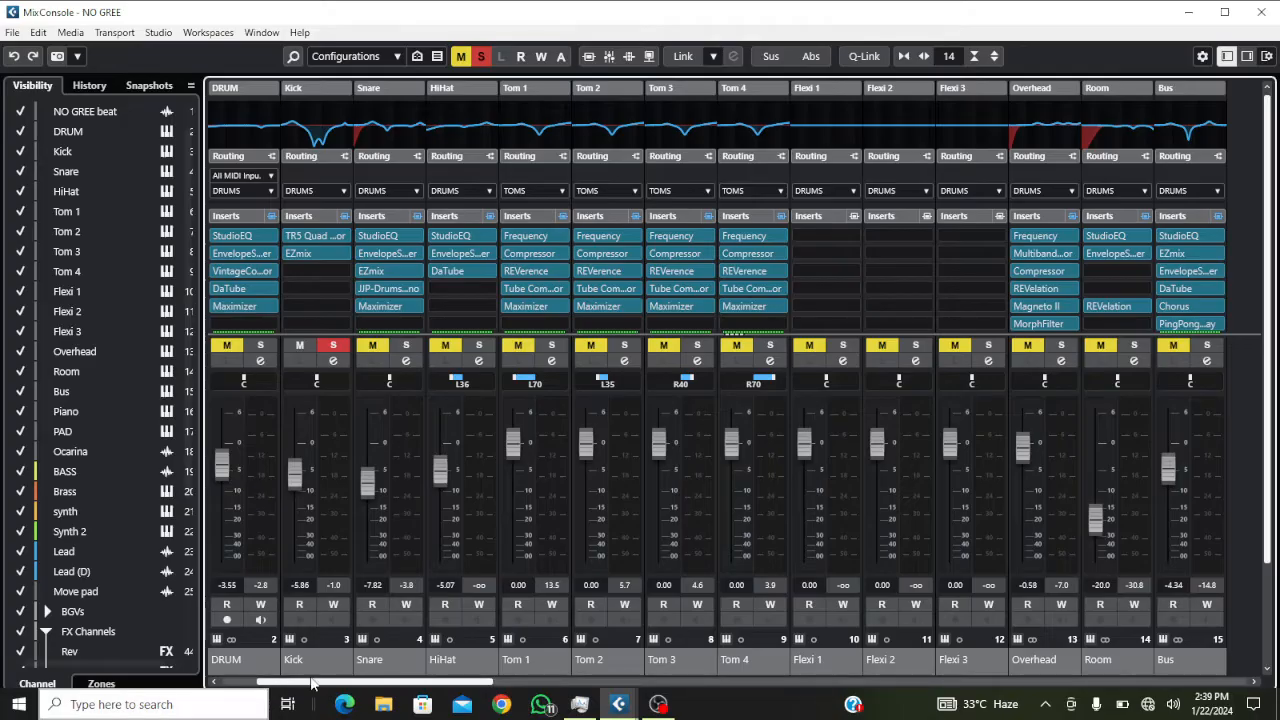
{"action": "left_click", "coordinate": [314, 662]}
{"action": "left_click", "coordinate": [333, 360]}
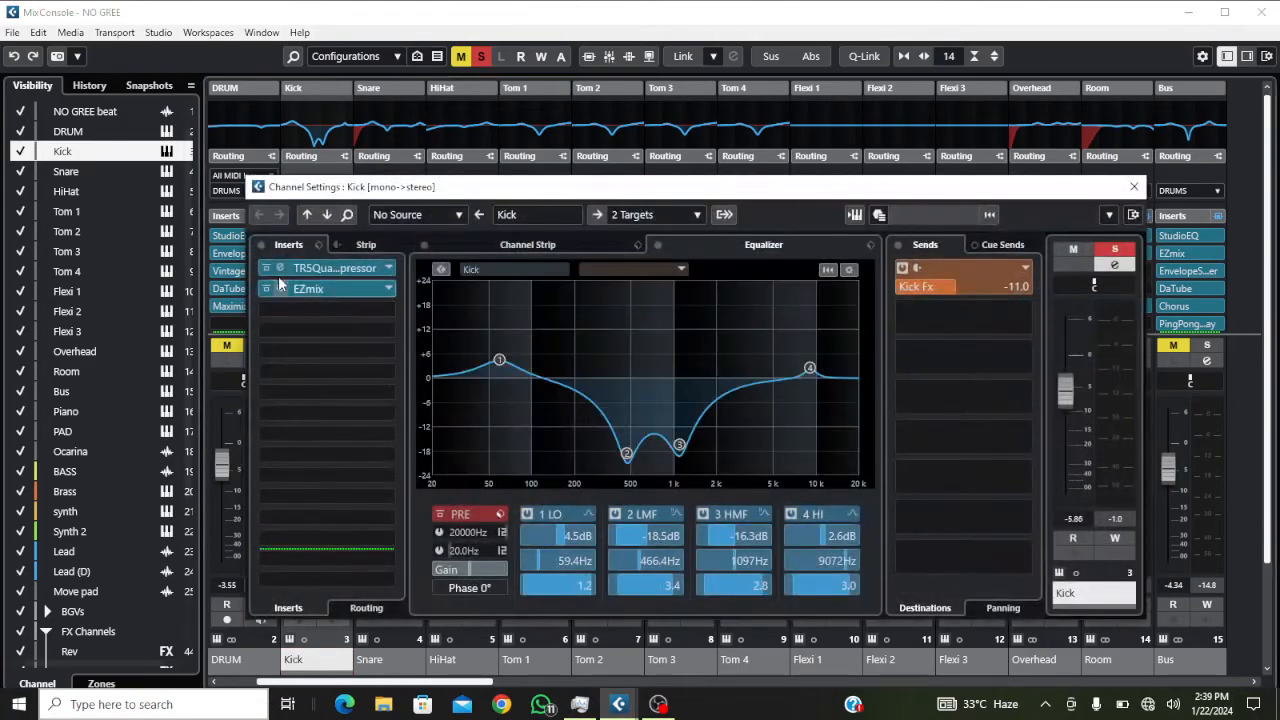
{"action": "left_click", "coordinate": [325, 270]}
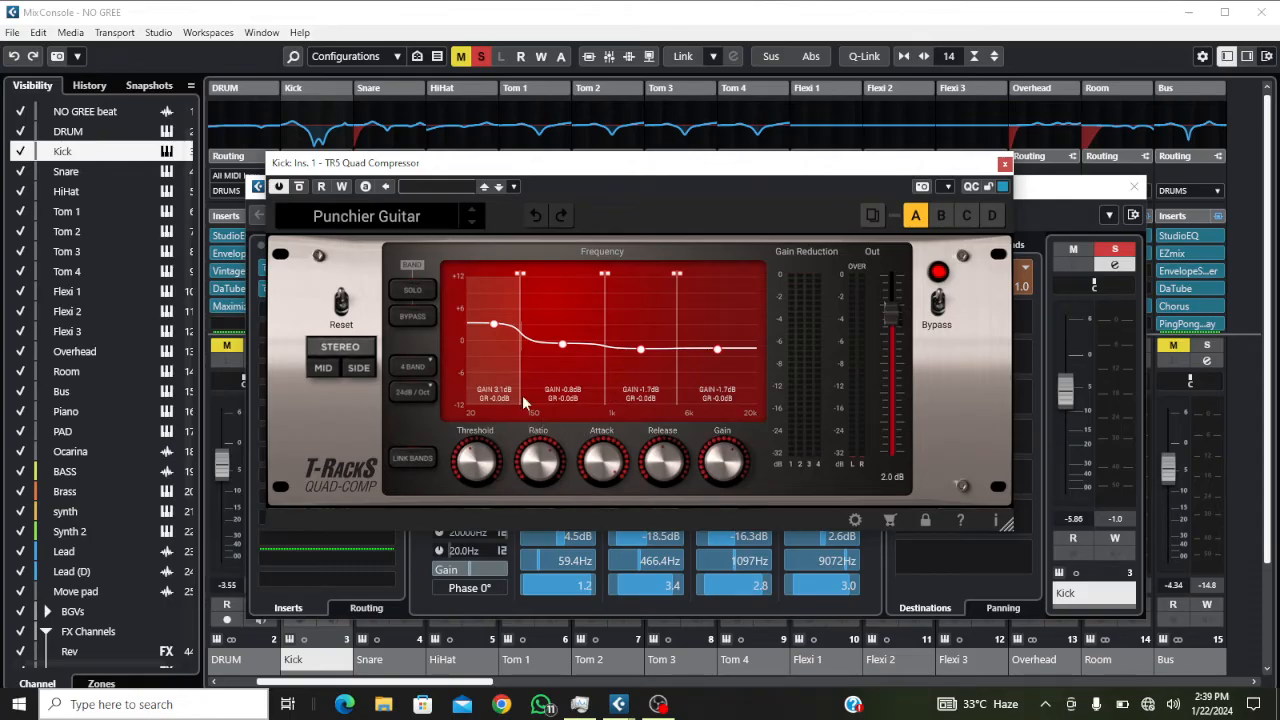
Step: Solo the compressor's lowest band and its low-mid band in turn to hear them, and check the ratio and attack
{"action": "left_click", "coordinate": [415, 291]}
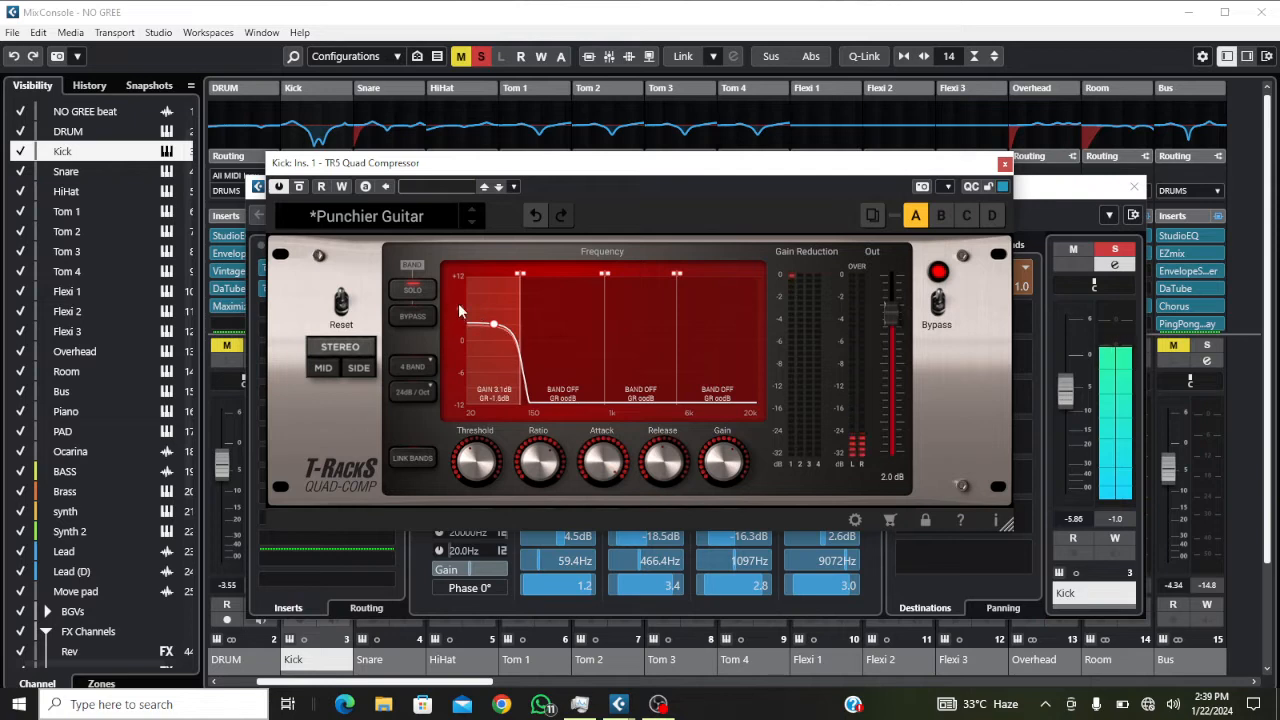
{"action": "left_click", "coordinate": [544, 307]}
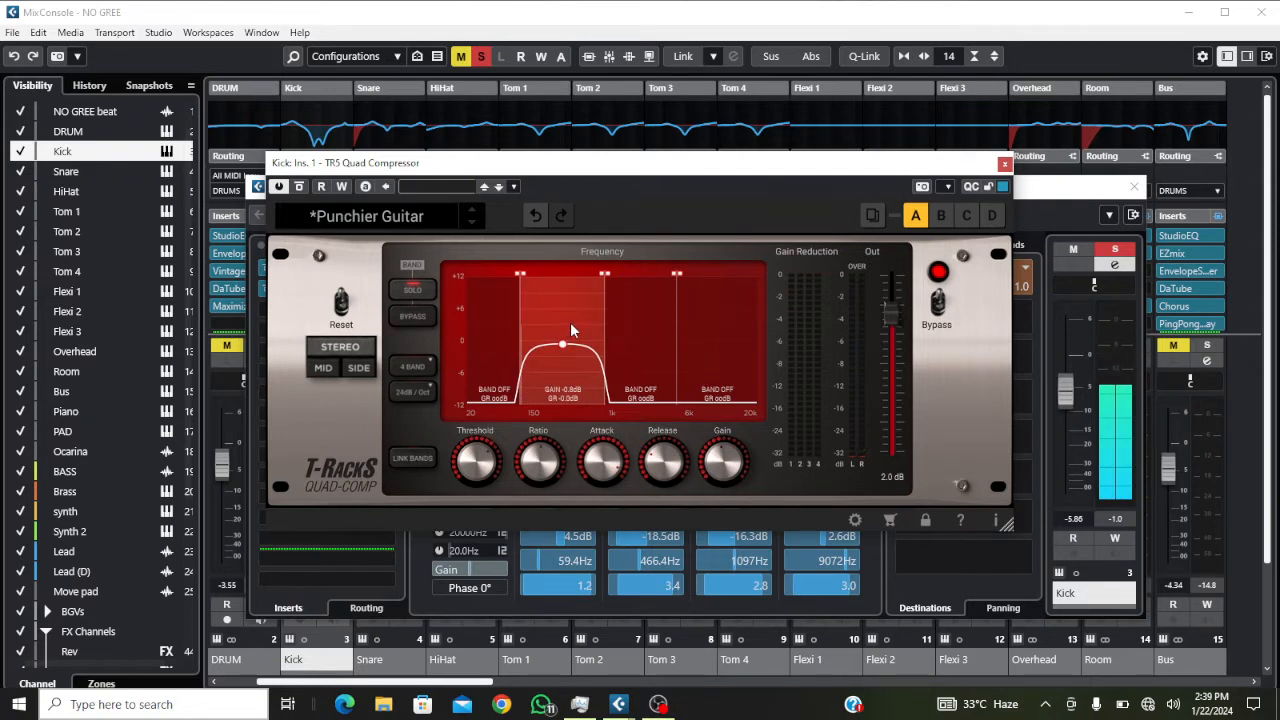
{"action": "mouse_move", "coordinate": [538, 472]}
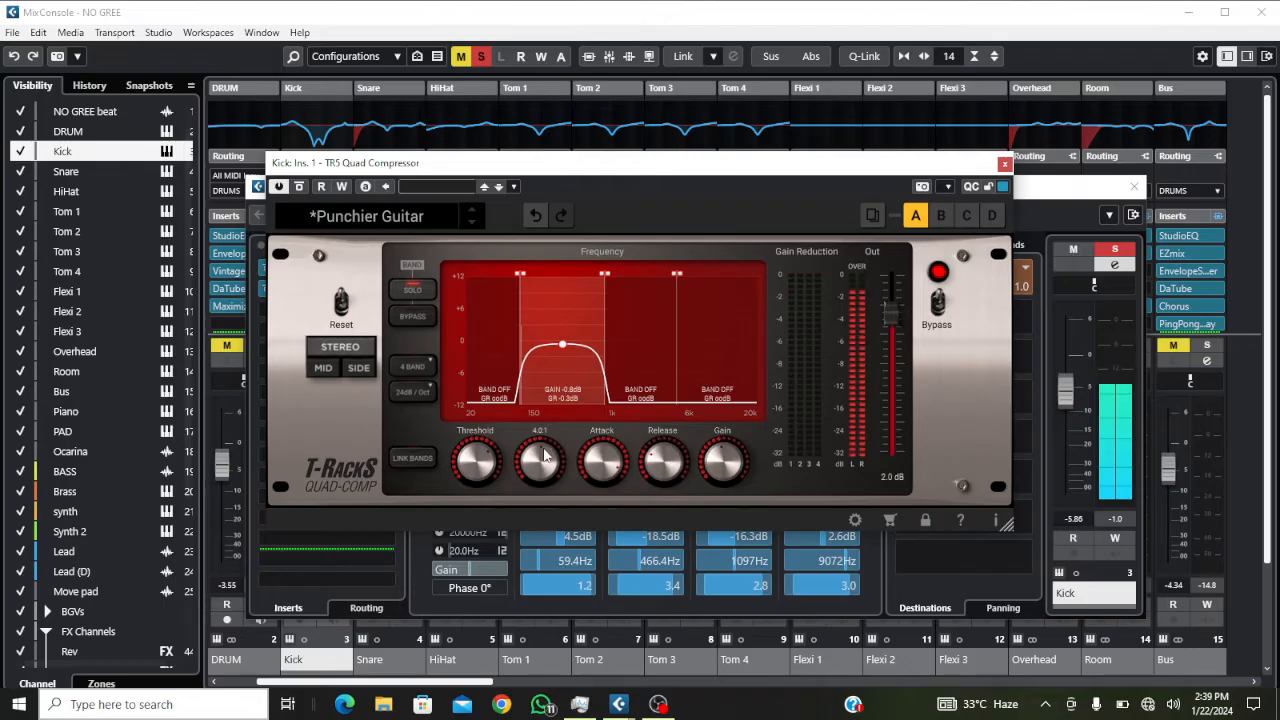
{"action": "mouse_move", "coordinate": [613, 461]}
Step: Set the gain of the compressor's third band to -2.4 dB and the highest band to -1.9 dB, and turn band solo off
{"action": "left_click", "coordinate": [641, 348]}
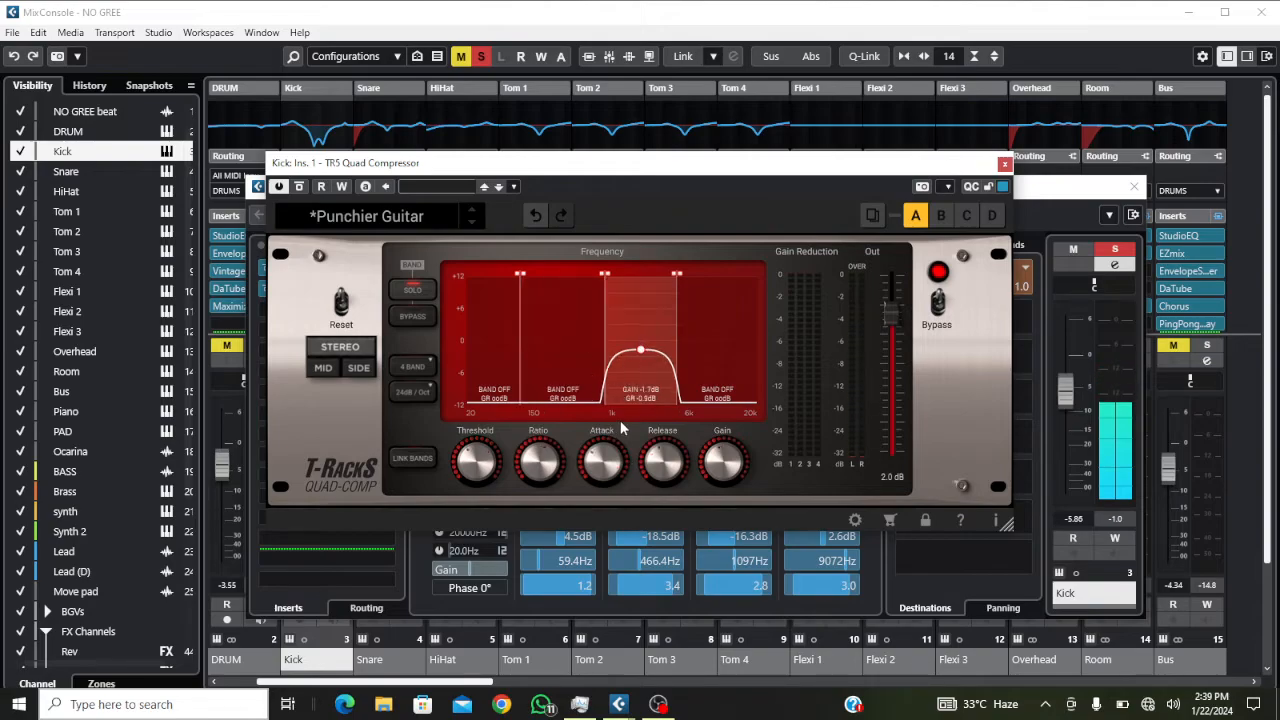
{"action": "left_click_drag", "start_coordinate": [642, 350], "coordinate": [642, 356]}
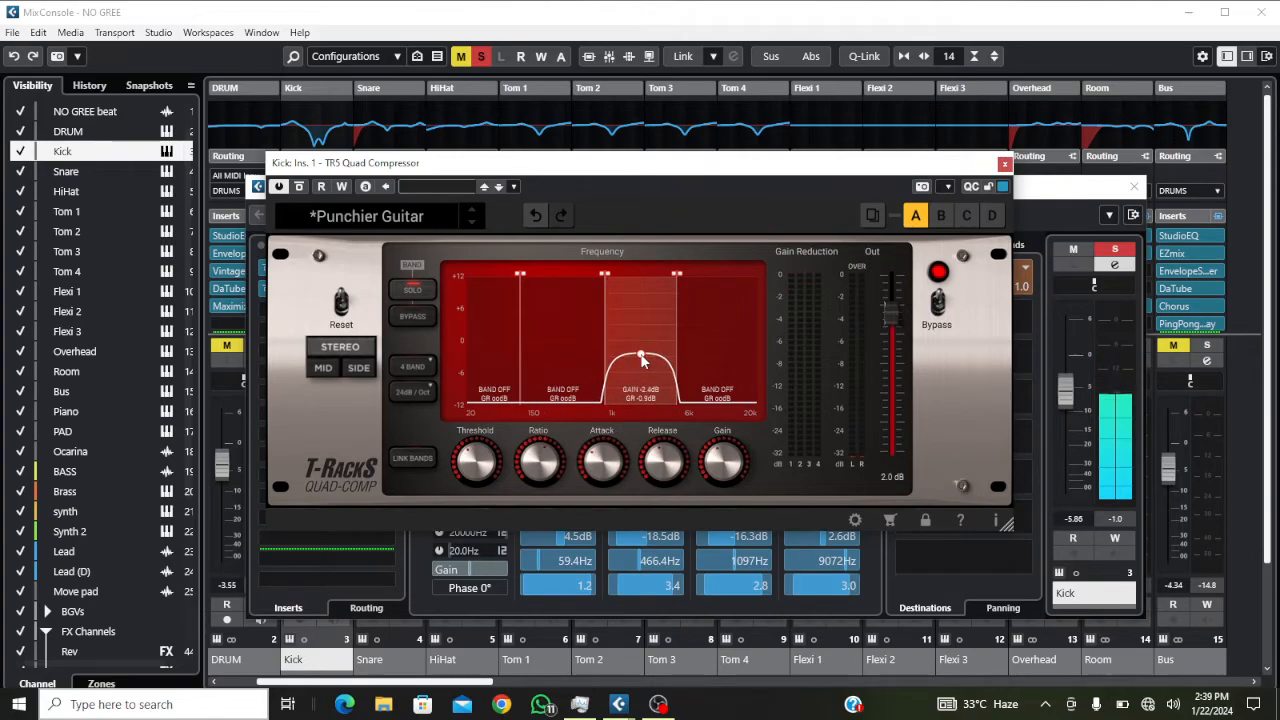
{"action": "left_click", "coordinate": [704, 324]}
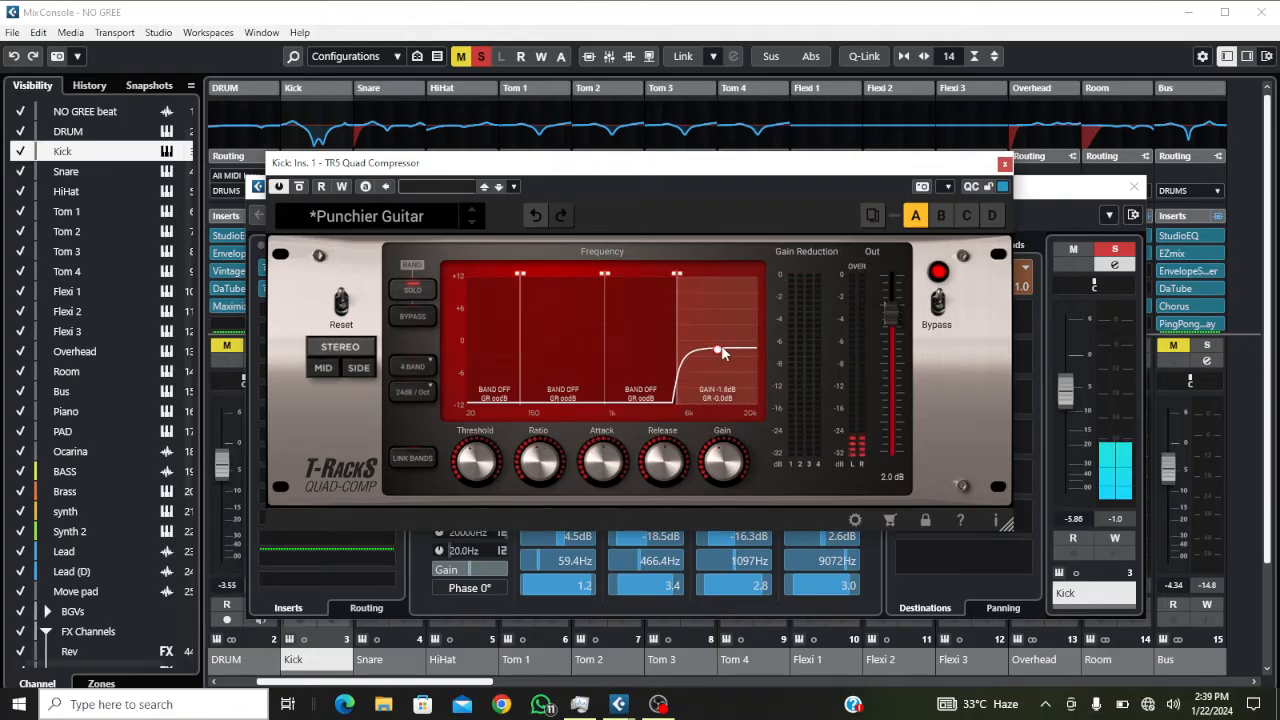
{"action": "left_click", "coordinate": [430, 292]}
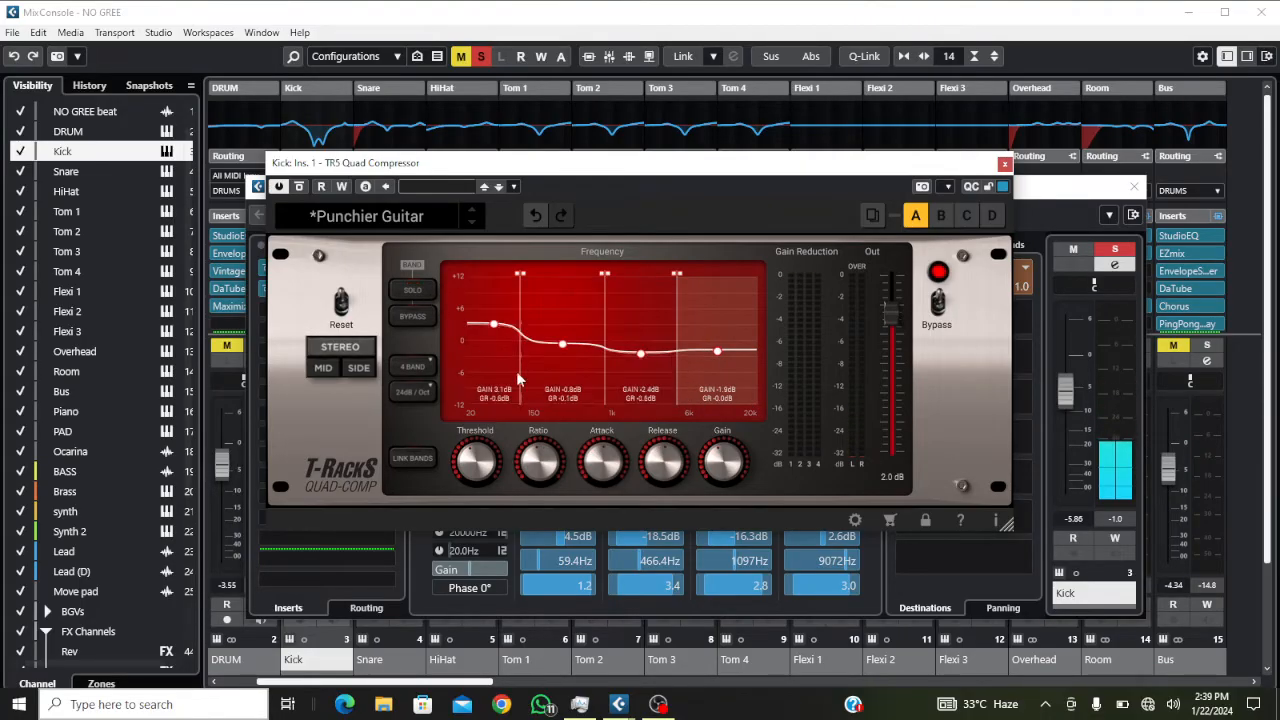
Step: Close the Kick channel's compressor and settings, and solo the DRUM channel instead of Kick
{"action": "left_click", "coordinate": [1004, 164]}
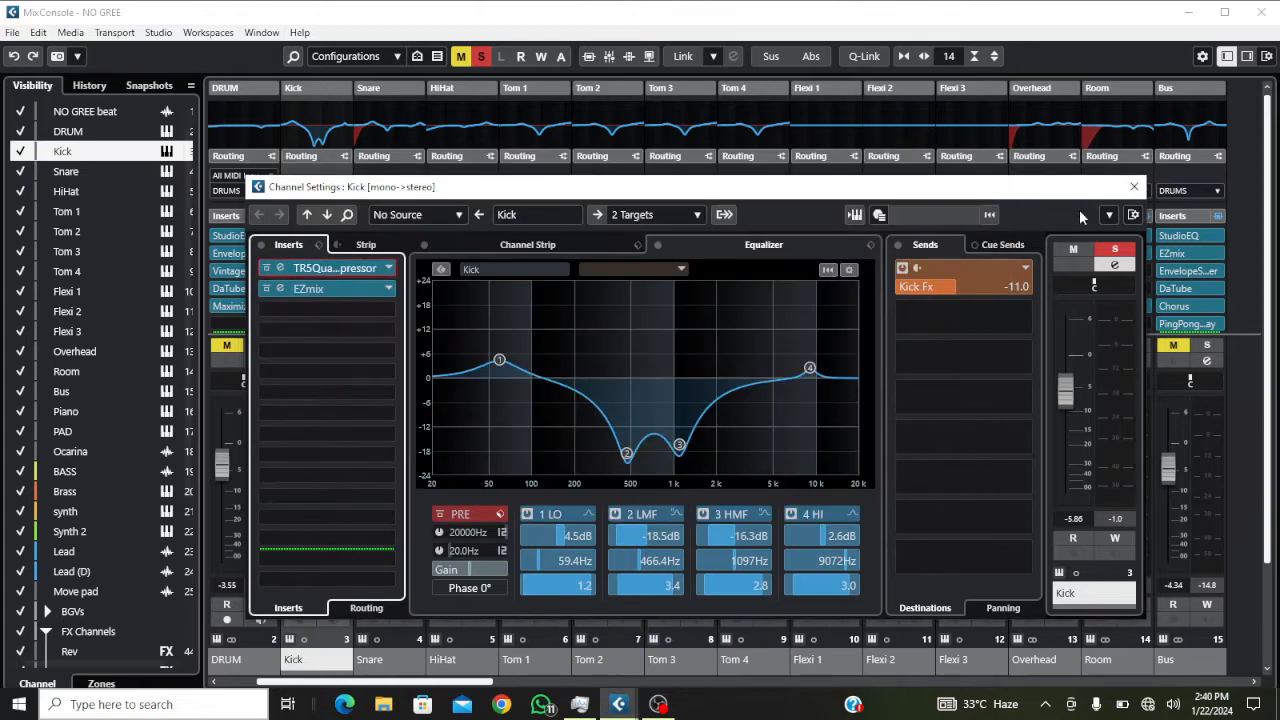
{"action": "left_click", "coordinate": [1133, 187]}
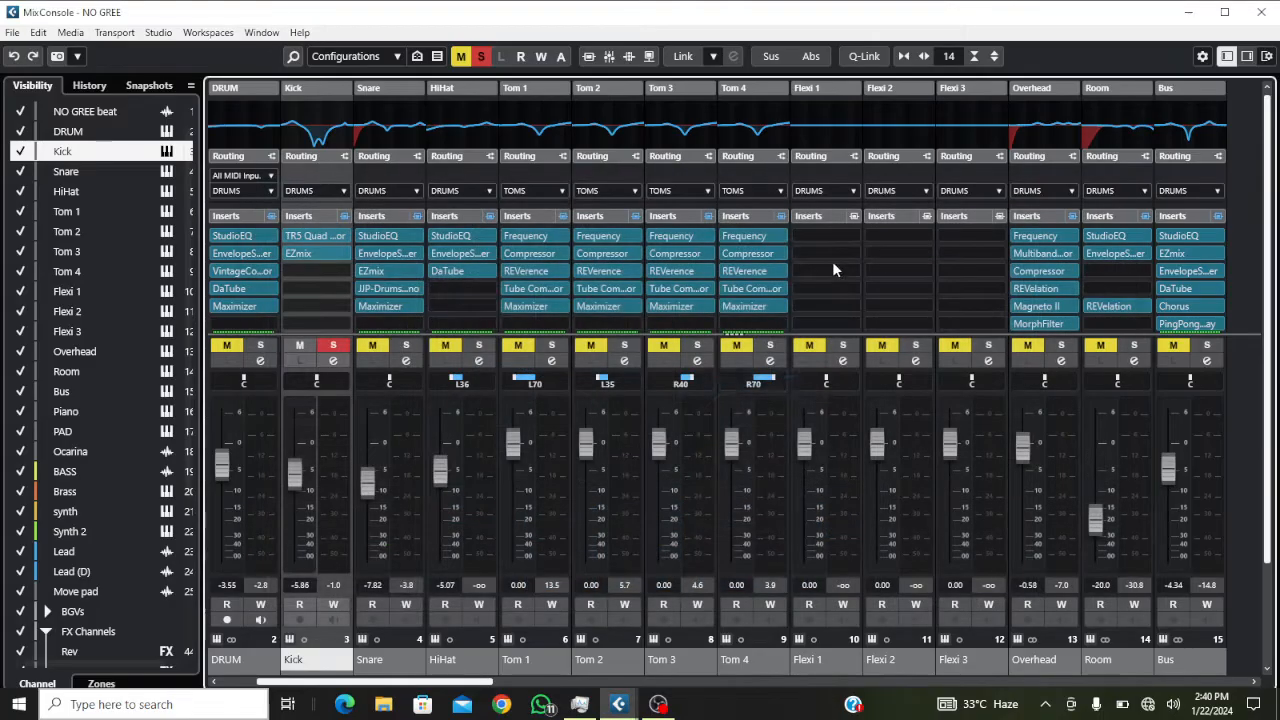
{"action": "left_click", "coordinate": [336, 346]}
{"action": "left_click", "coordinate": [262, 346]}
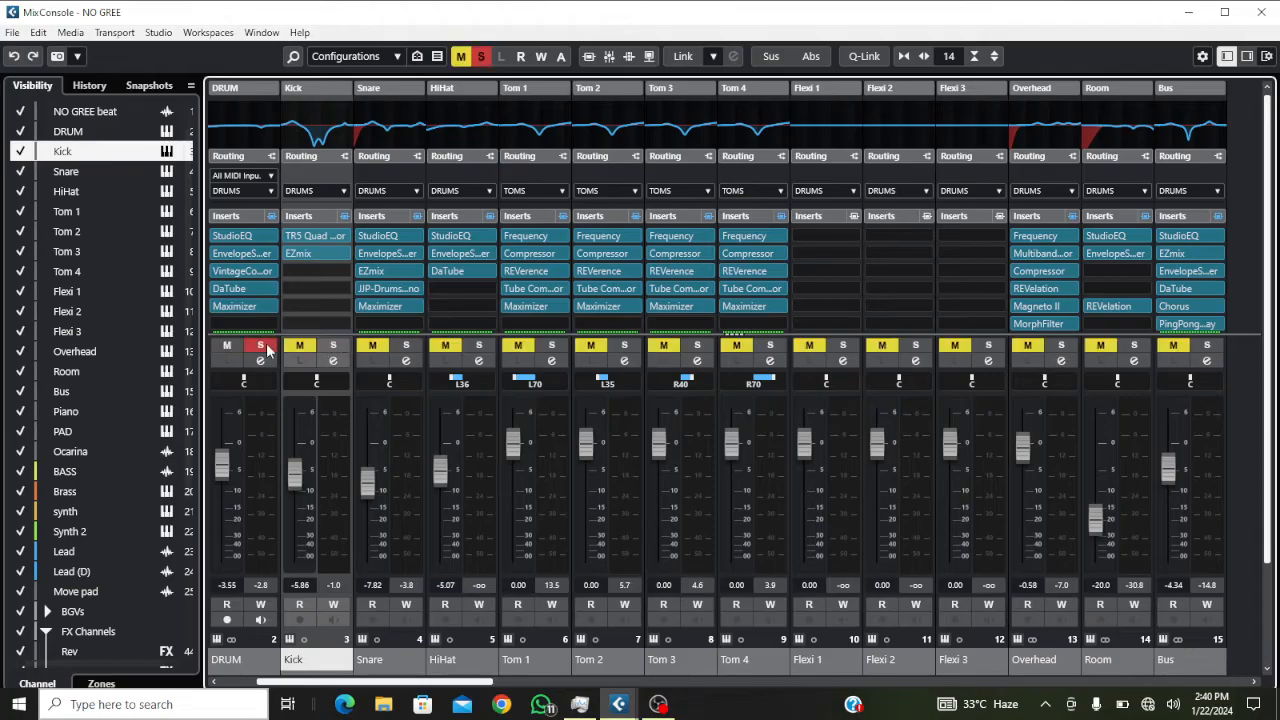
Step: Open DRUM's Addictive Drums 2, examine the output routing options of the kick and snare without changing them, and close it
{"action": "left_click", "coordinate": [243, 648]}
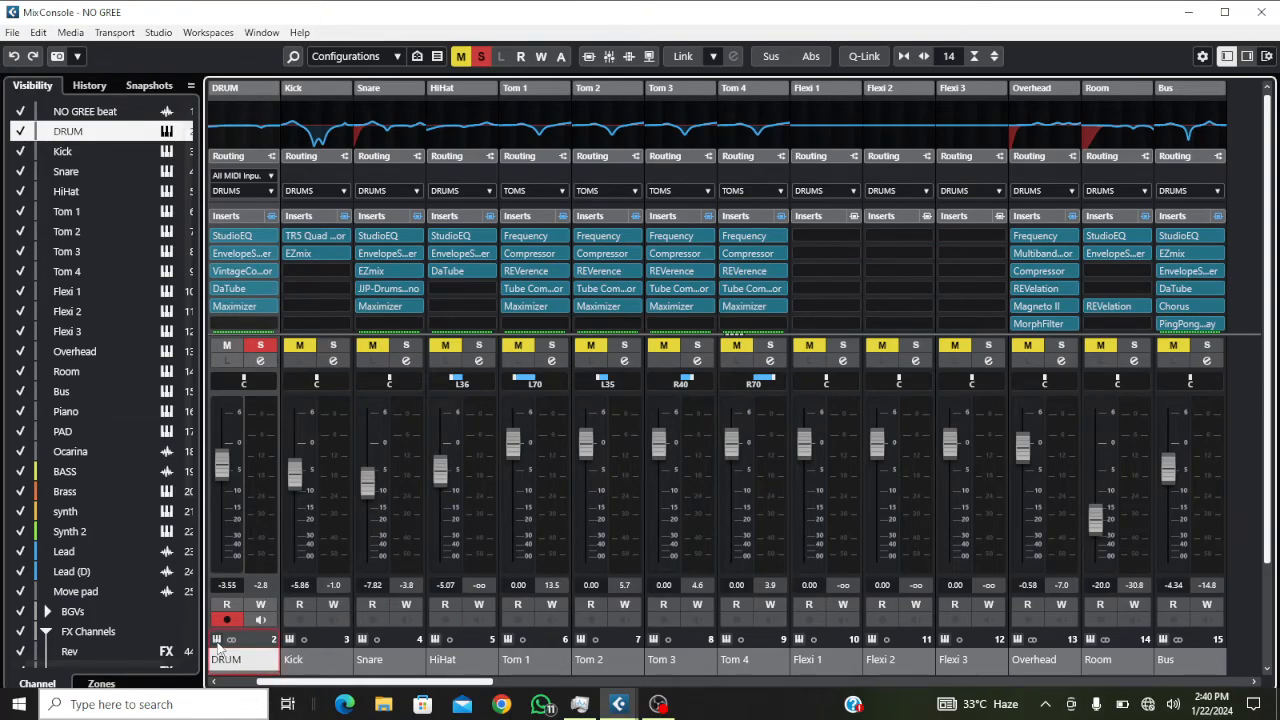
{"action": "left_click", "coordinate": [217, 641]}
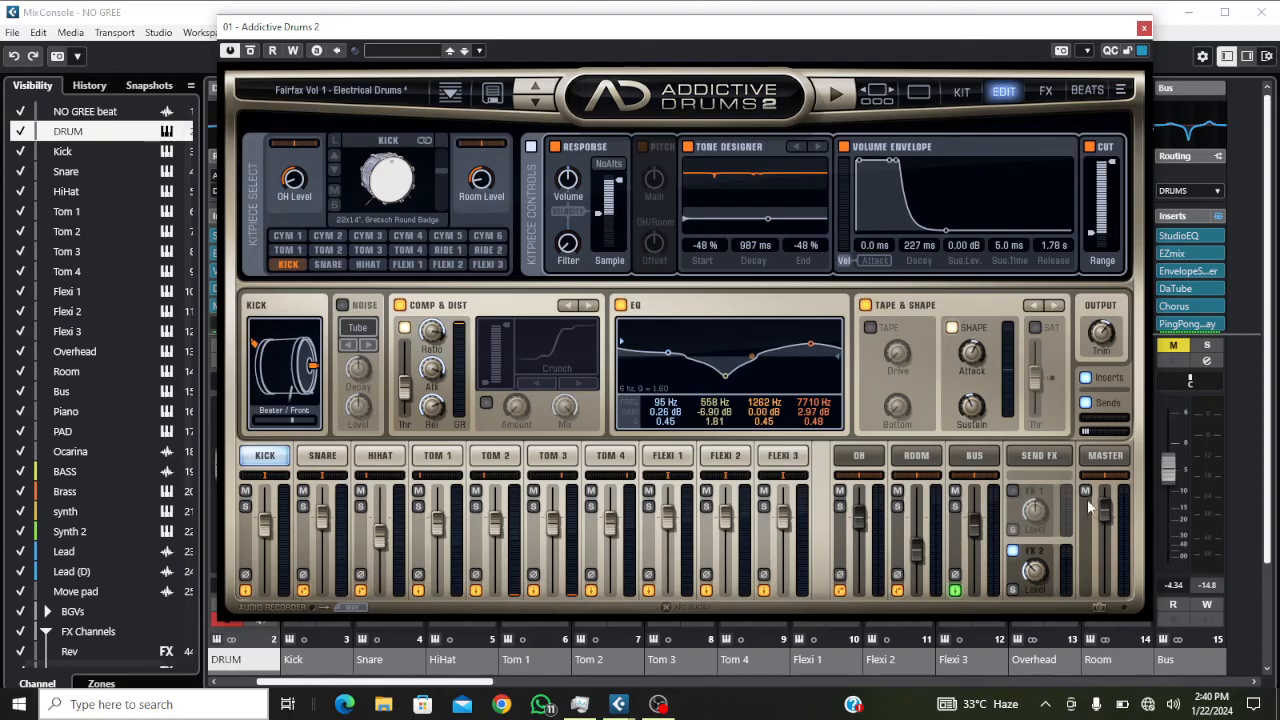
{"action": "left_click", "coordinate": [247, 591]}
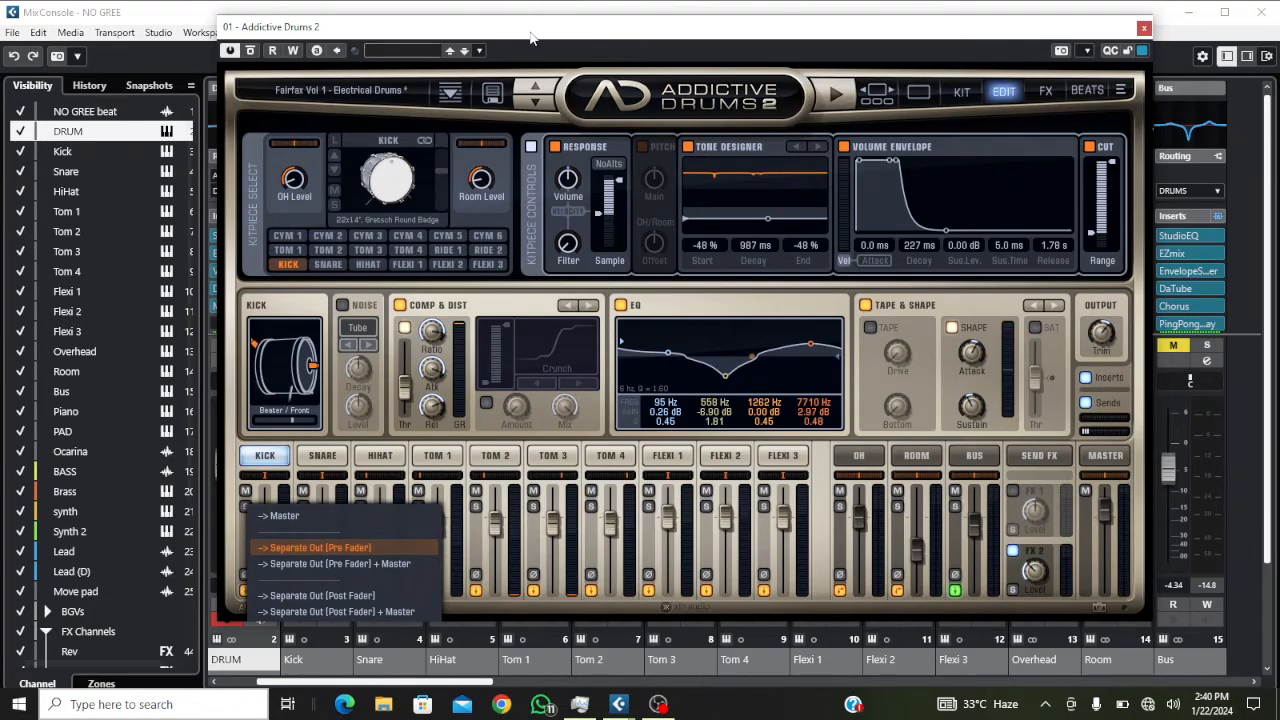
{"action": "left_click", "coordinate": [244, 600]}
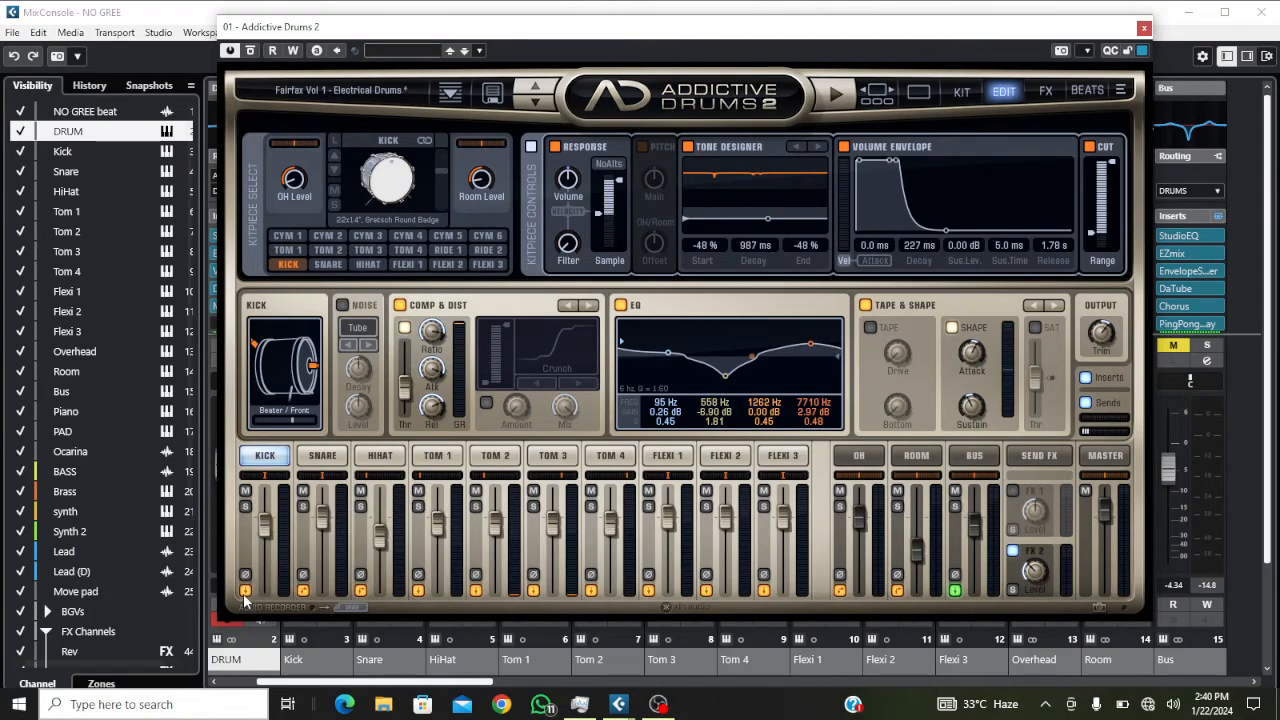
{"action": "left_click", "coordinate": [245, 593]}
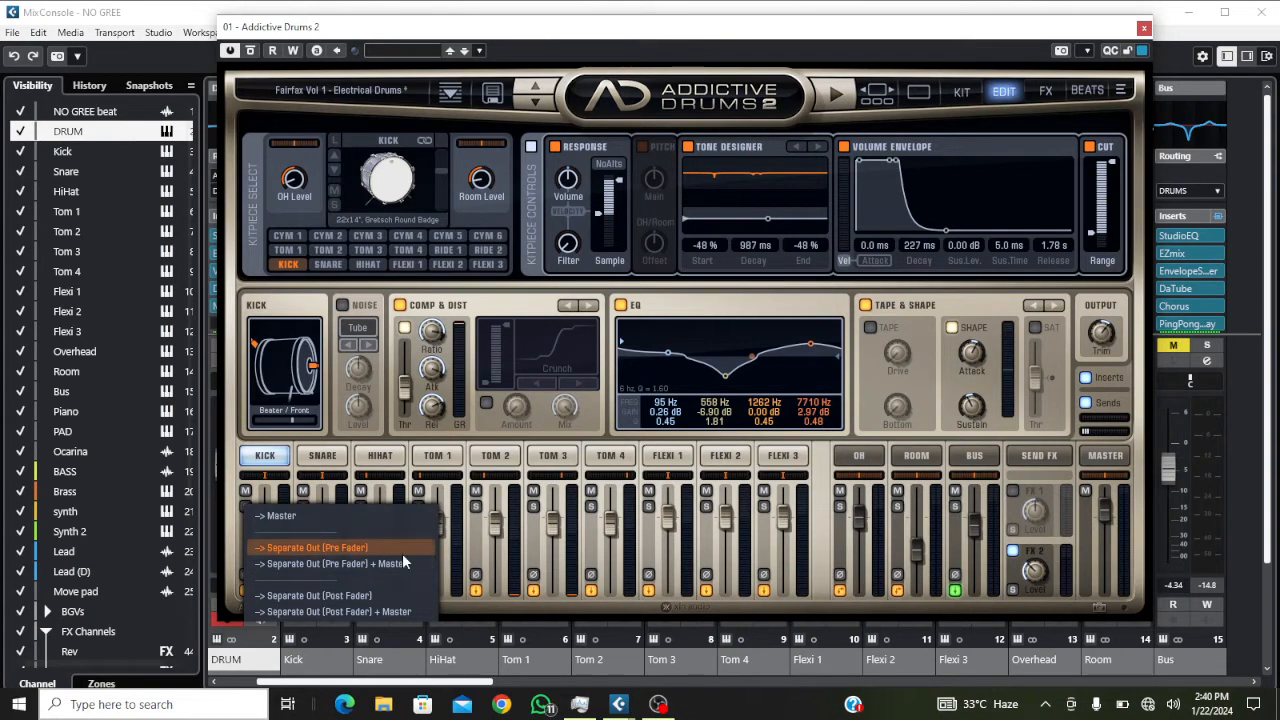
{"action": "left_click", "coordinate": [1095, 467]}
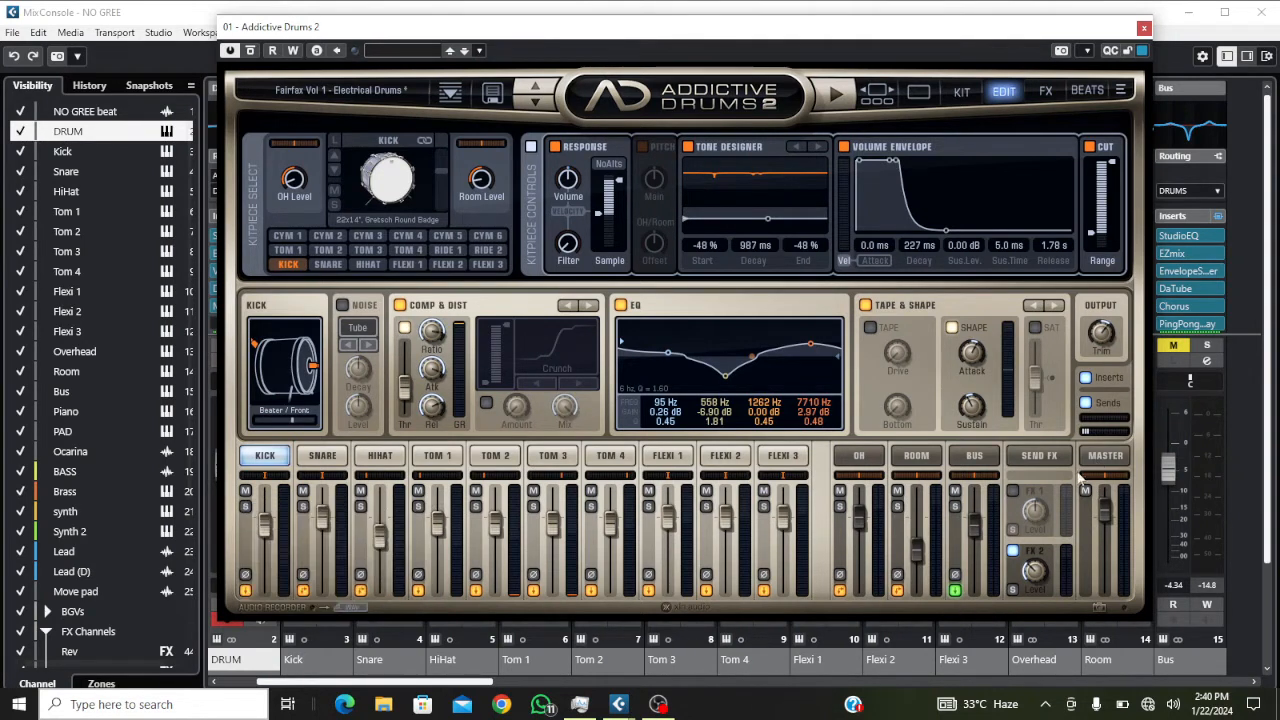
{"action": "left_click", "coordinate": [303, 592]}
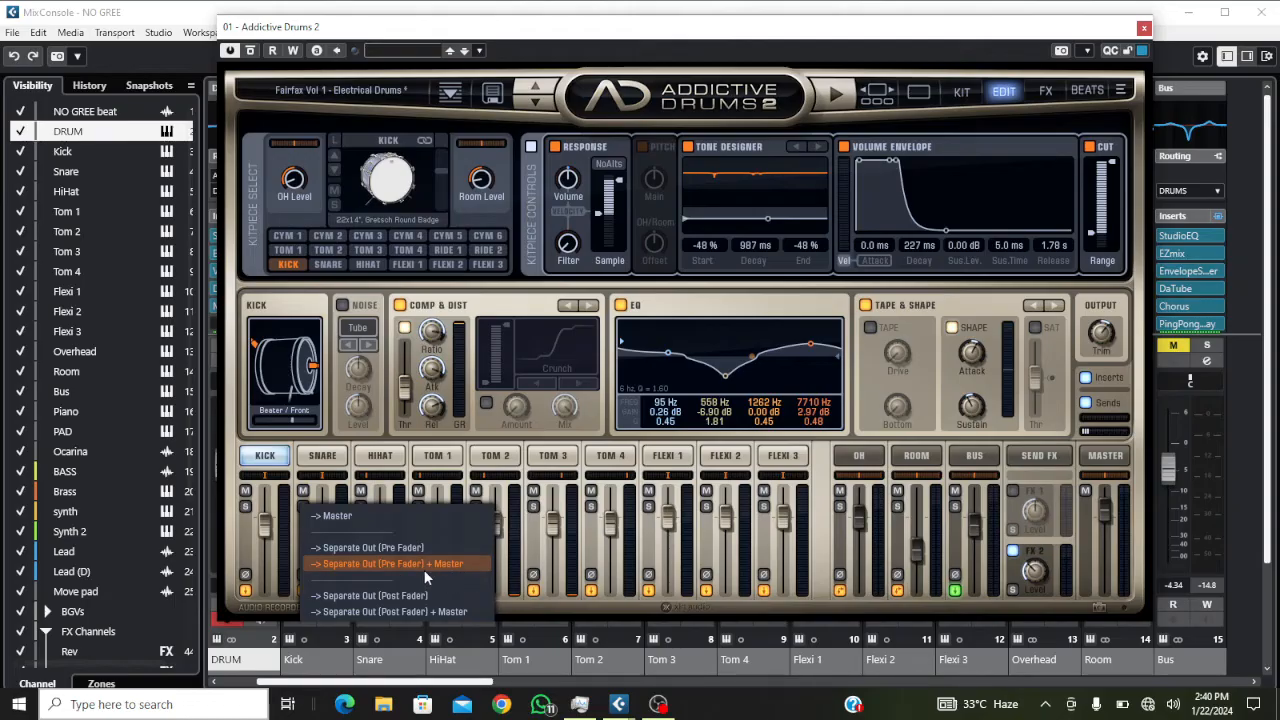
{"action": "left_click", "coordinate": [275, 600]}
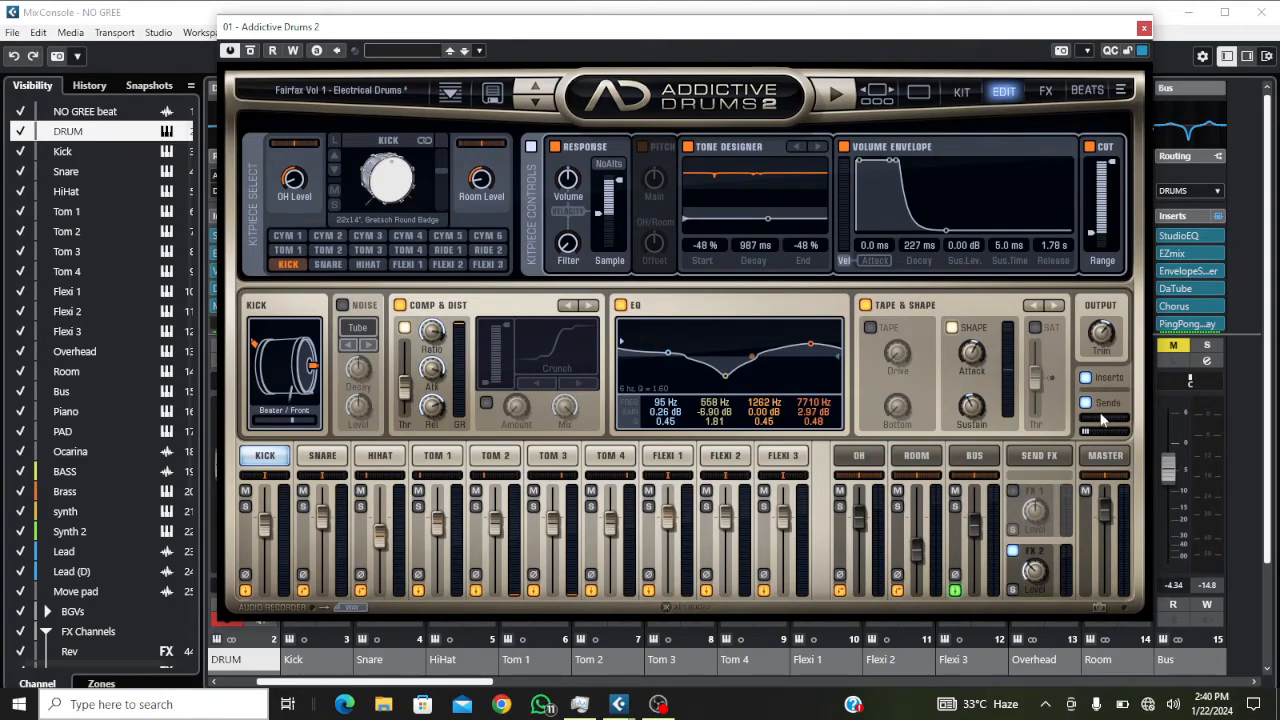
{"action": "left_click", "coordinate": [1144, 28]}
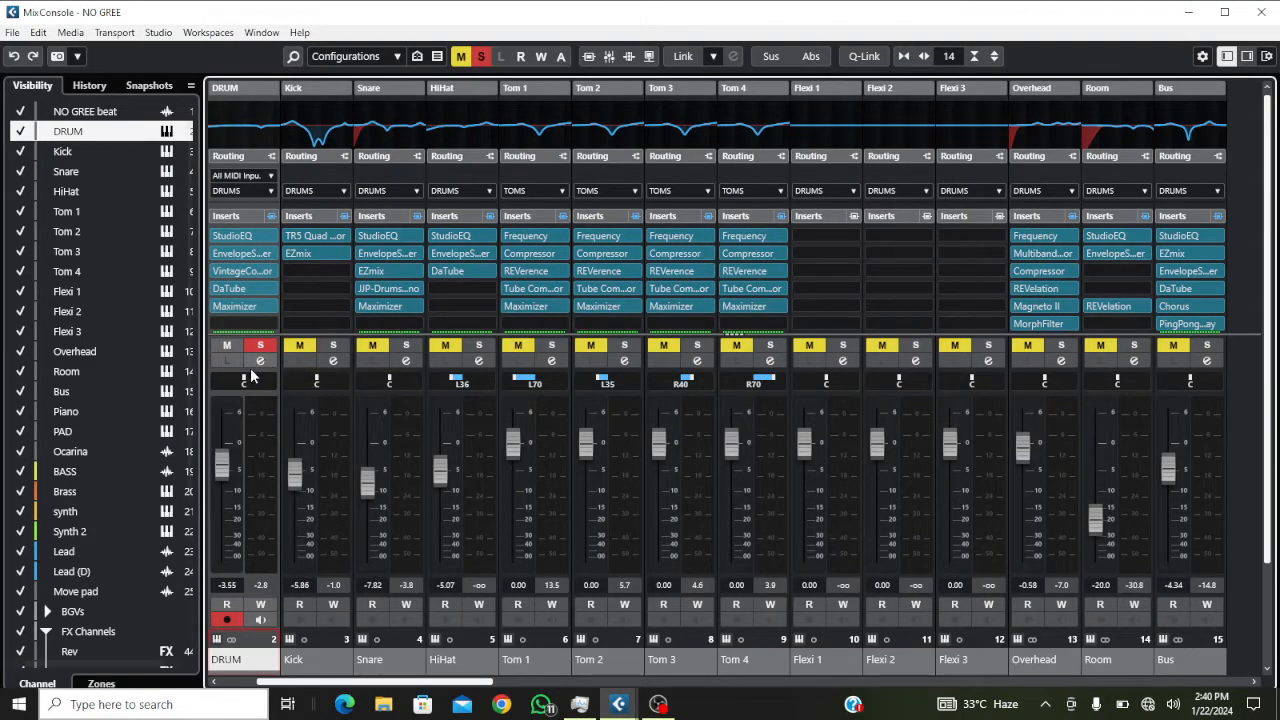
Step: Bring the Kick channel in and mute it again to compare it with the soloed DRUM channel, and open DRUM's settings
{"action": "left_click", "coordinate": [302, 346]}
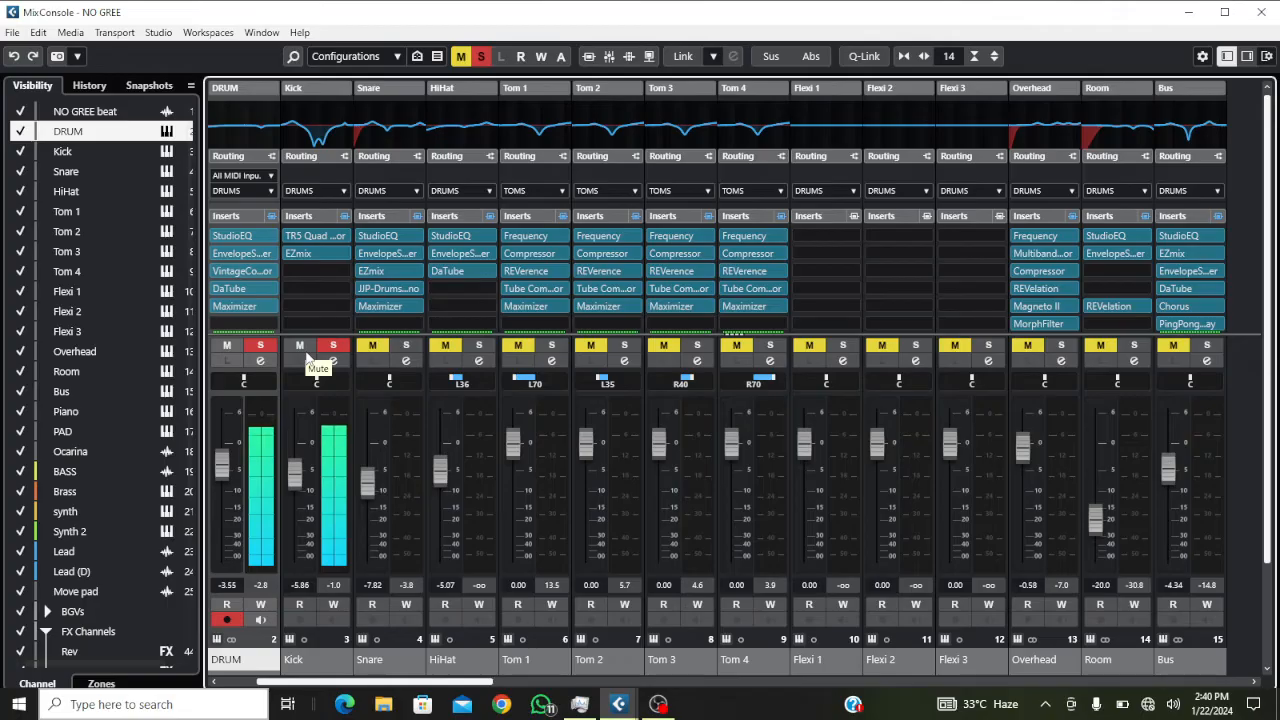
{"action": "left_click", "coordinate": [305, 348]}
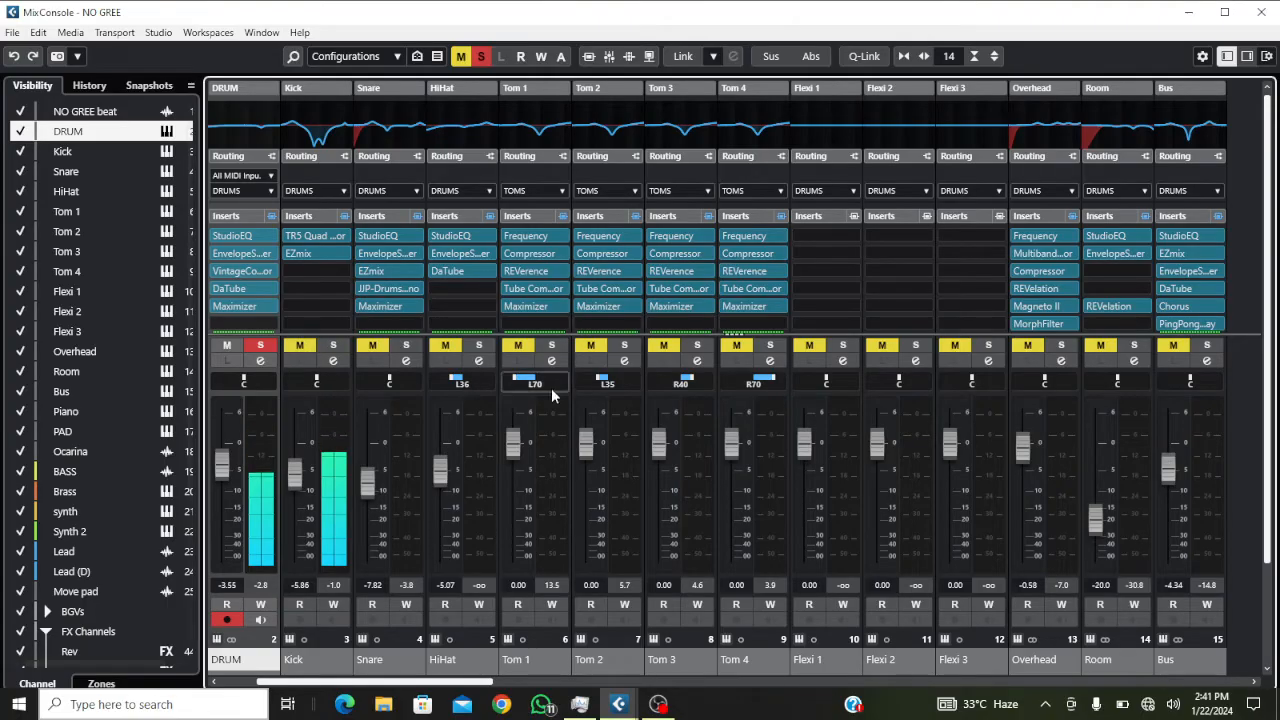
{"action": "left_click", "coordinate": [260, 360]}
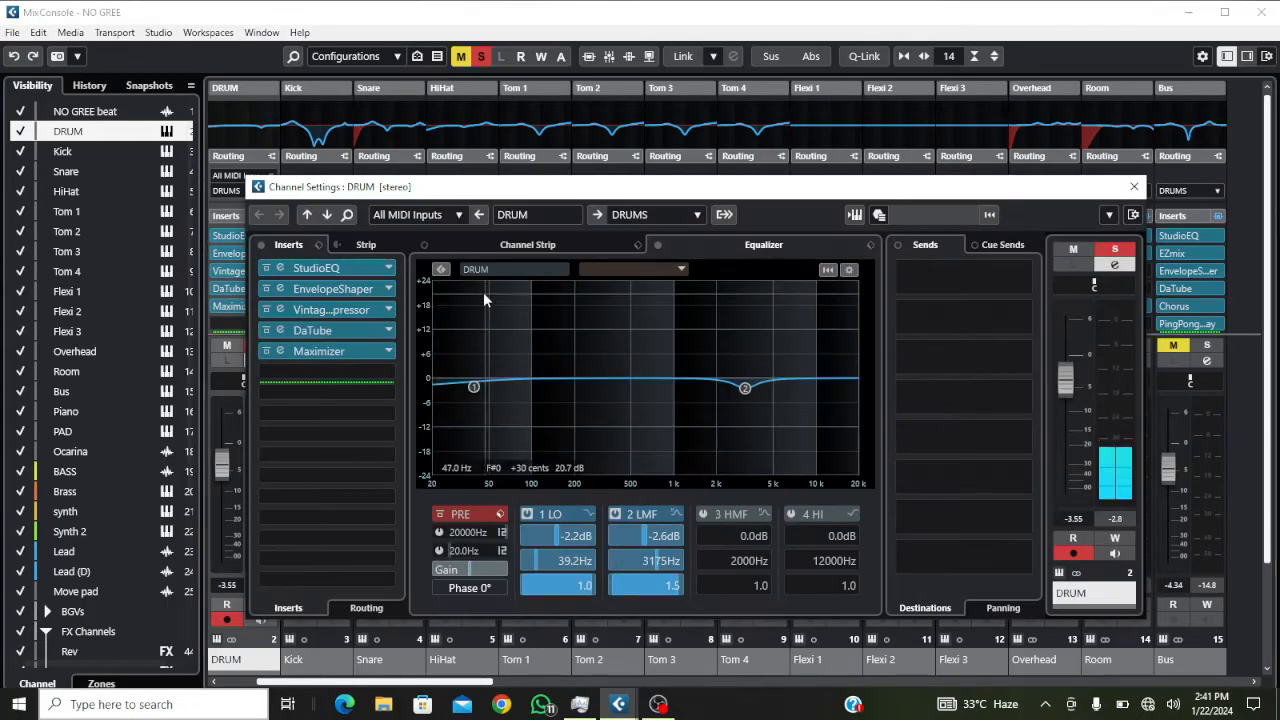
Step: Enable the spectrum display in DRUM's StudioEQ and set its band 3 to about 2.64 kHz and -3.2 dB
{"action": "left_click", "coordinate": [280, 268]}
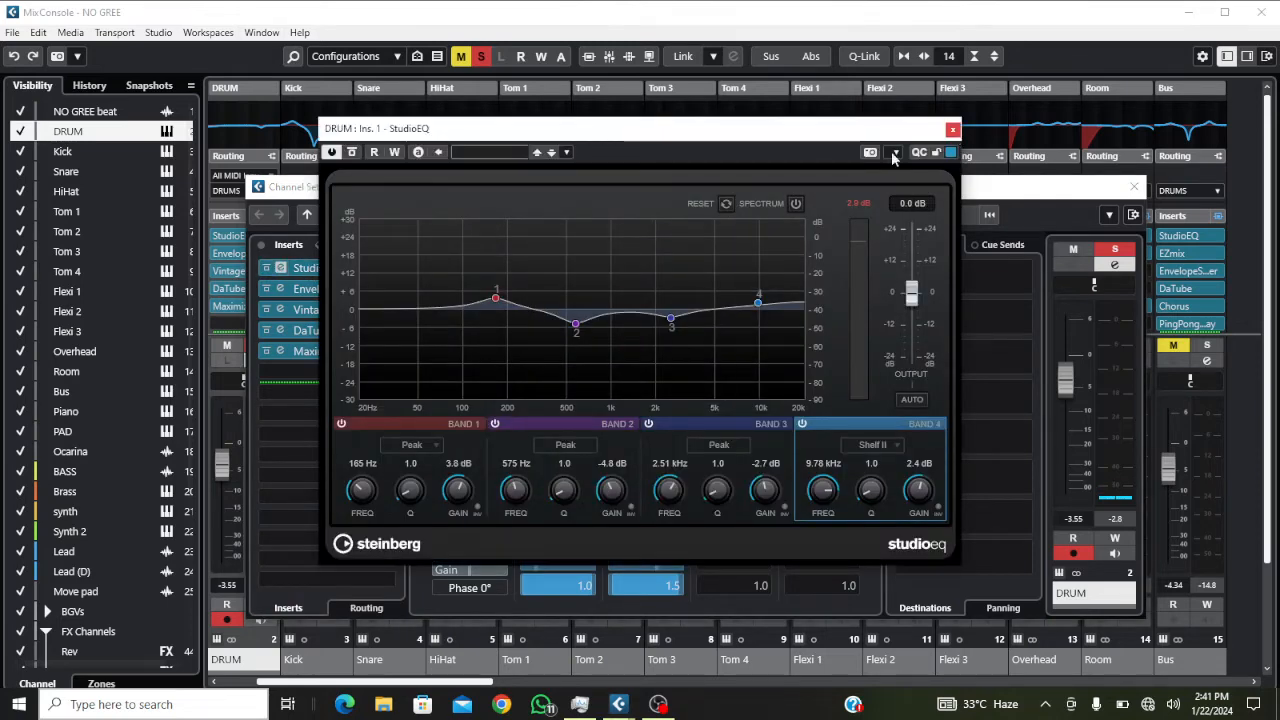
{"action": "left_click", "coordinate": [795, 203]}
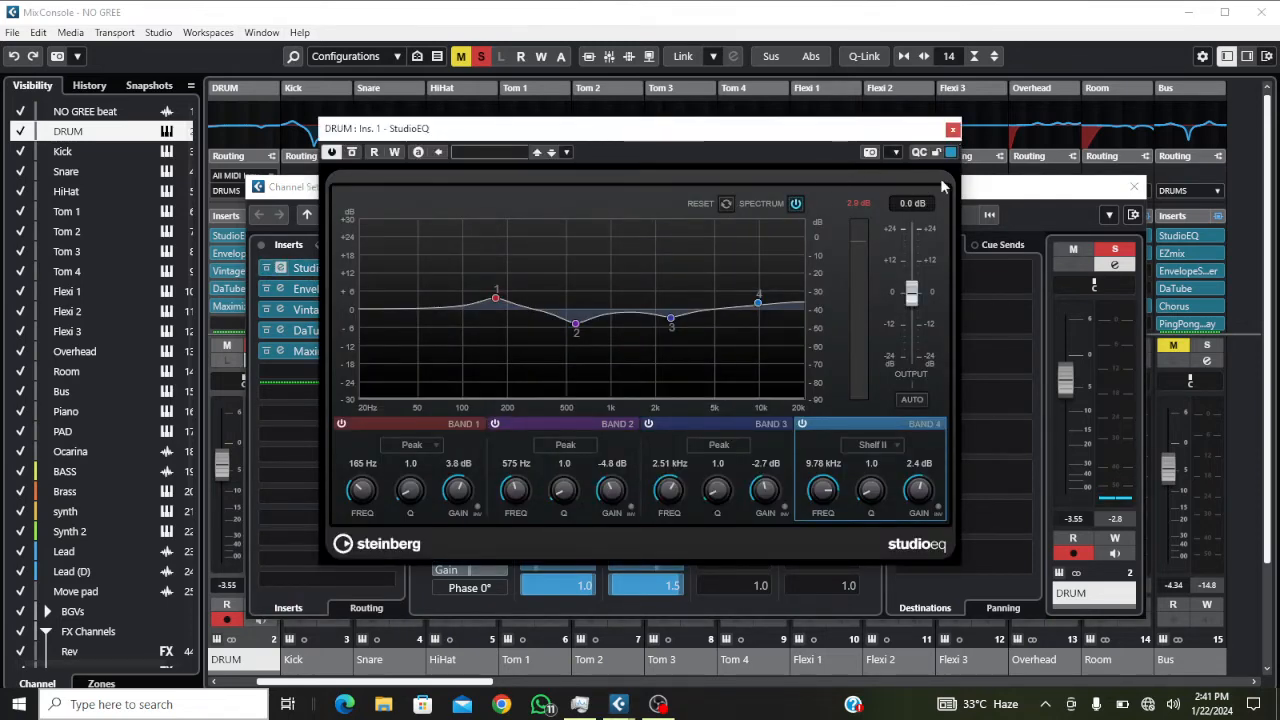
{"action": "left_click", "coordinate": [952, 130]}
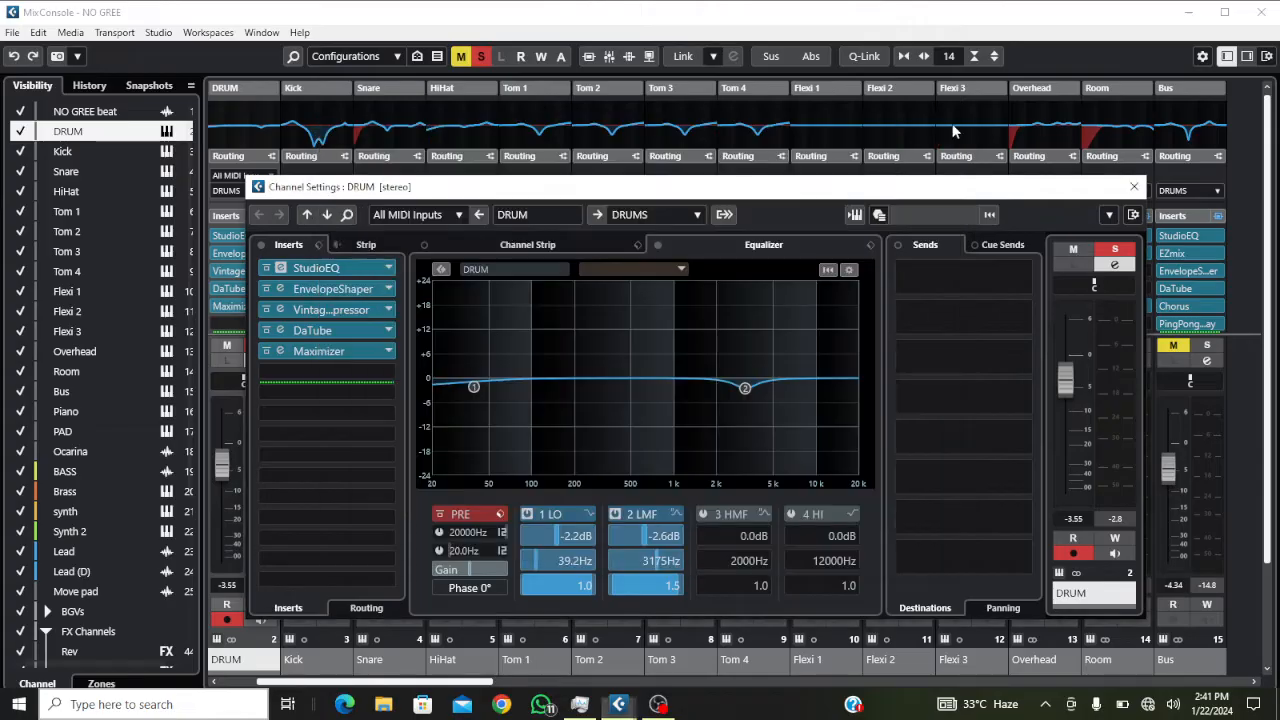
{"action": "left_click", "coordinate": [338, 270]}
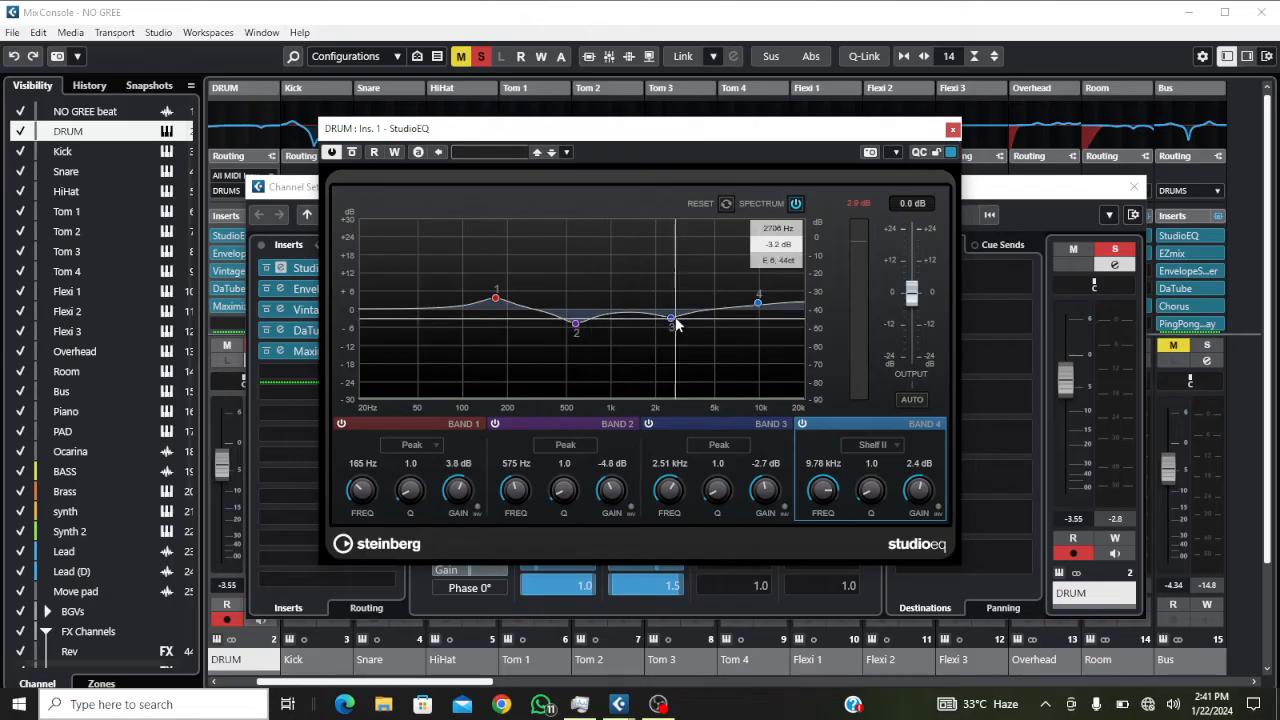
{"action": "left_click_drag", "start_coordinate": [677, 323], "coordinate": [676, 324]}
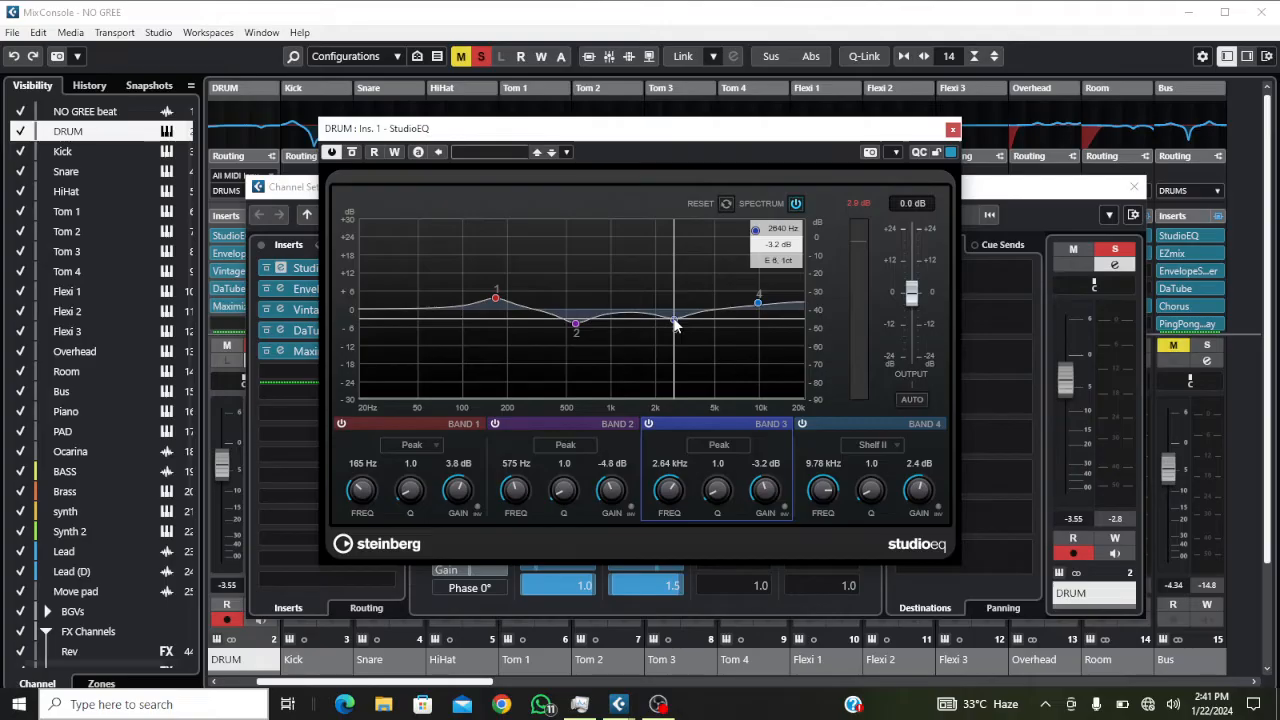
{"action": "left_click", "coordinate": [952, 130]}
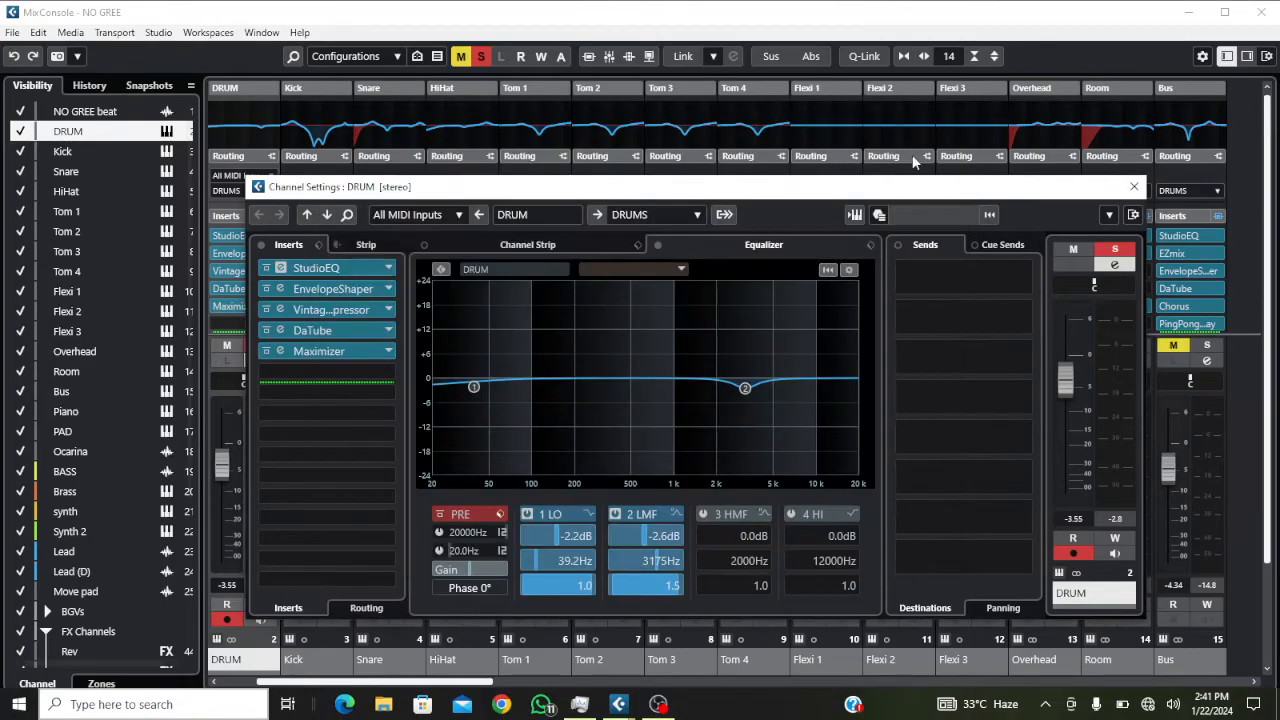
Step: Examine the settings of DRUM's EnvelopeShaper, VintageCompressor and DaTube inserts one after another, closing each
{"action": "left_click", "coordinate": [358, 290]}
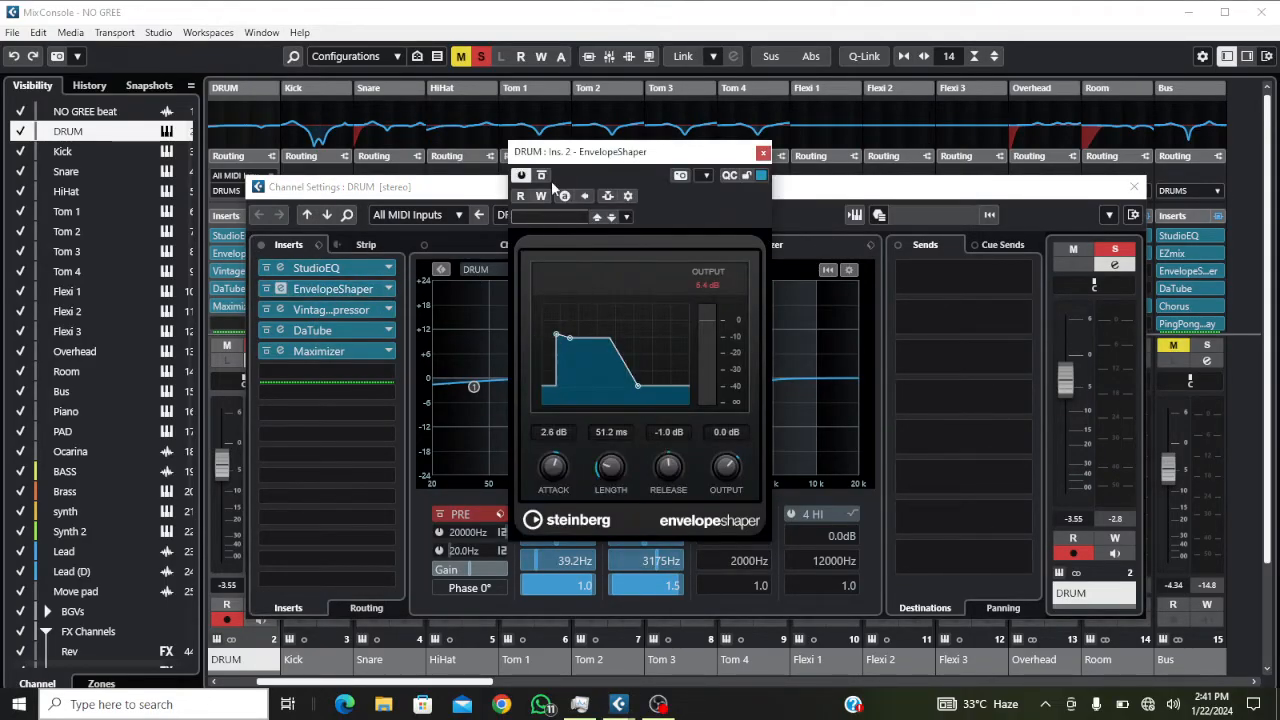
{"action": "left_click", "coordinate": [763, 155]}
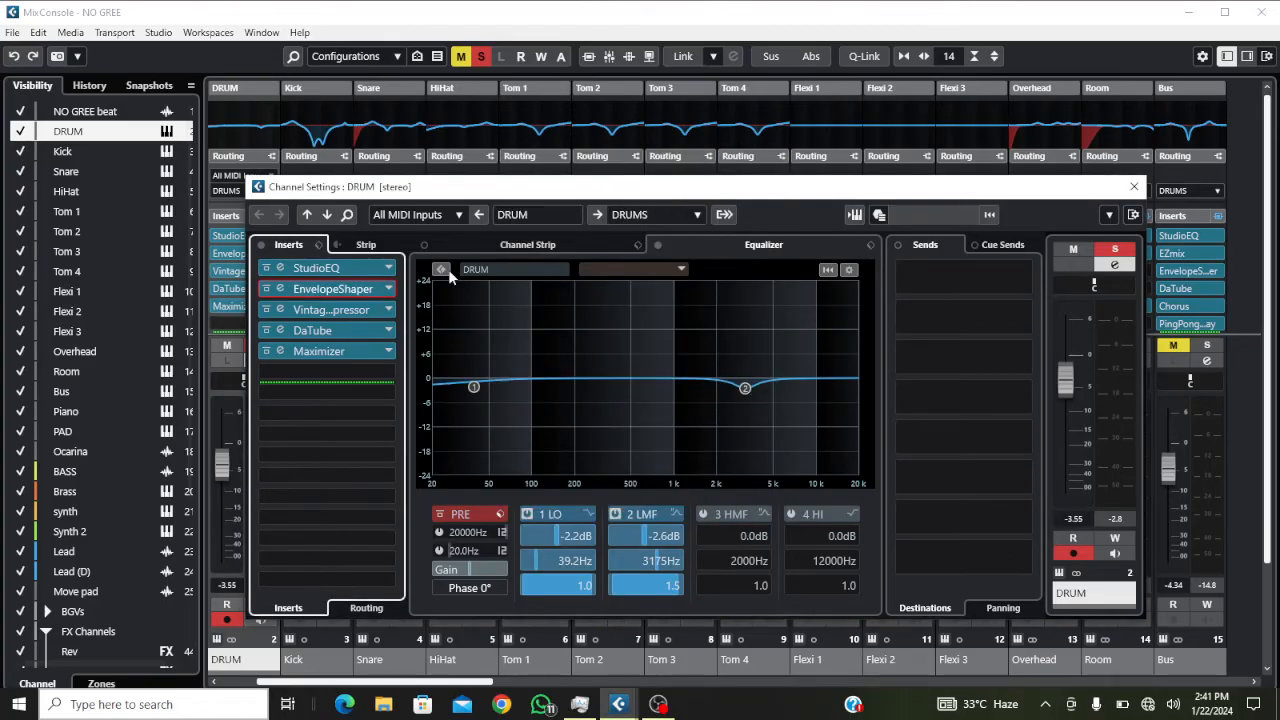
{"action": "left_click", "coordinate": [281, 309]}
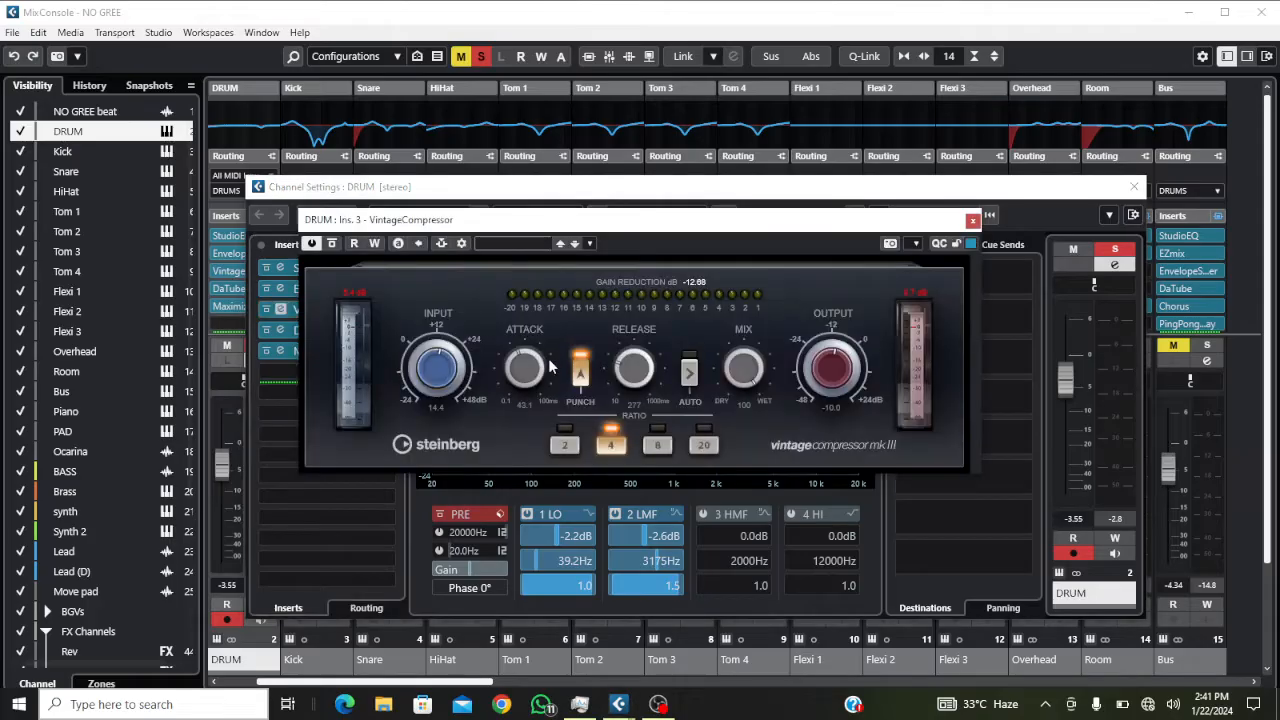
{"action": "scroll", "coordinate": [519, 345], "scroll_direction": "up", "scroll_amount": 1}
{"action": "left_click", "coordinate": [972, 220]}
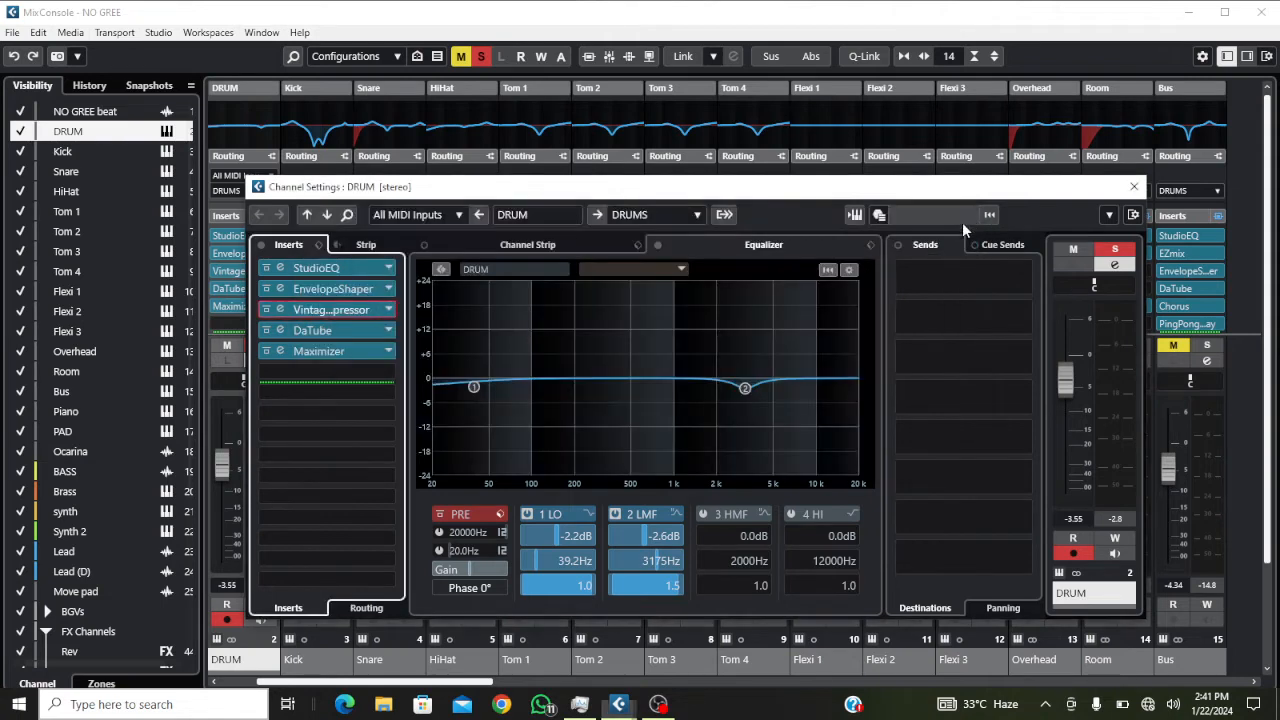
{"action": "left_click", "coordinate": [343, 332]}
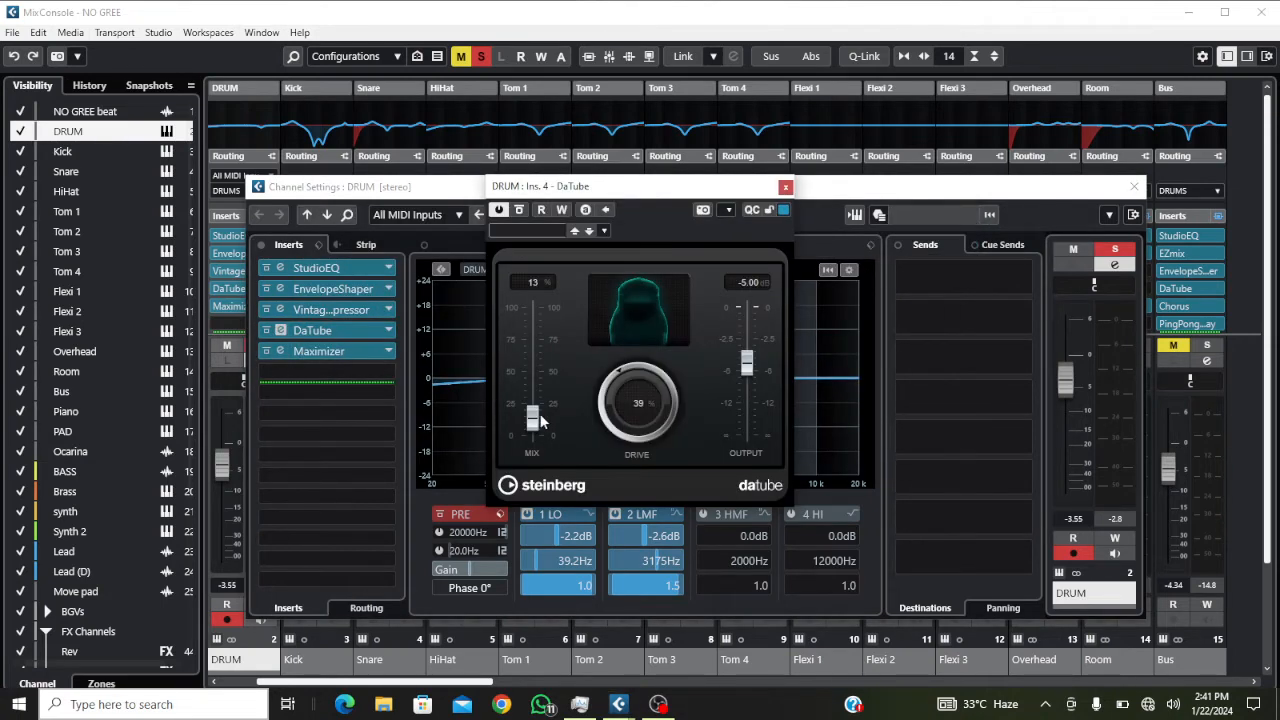
{"action": "scroll", "coordinate": [540, 420], "scroll_direction": "up", "scroll_amount": 4}
{"action": "left_click", "coordinate": [785, 188]}
Step: Compare DRUM during playback with its Maximizer switched off and on again, and close the Maximizer and the channel settings
{"action": "left_click", "coordinate": [318, 351]}
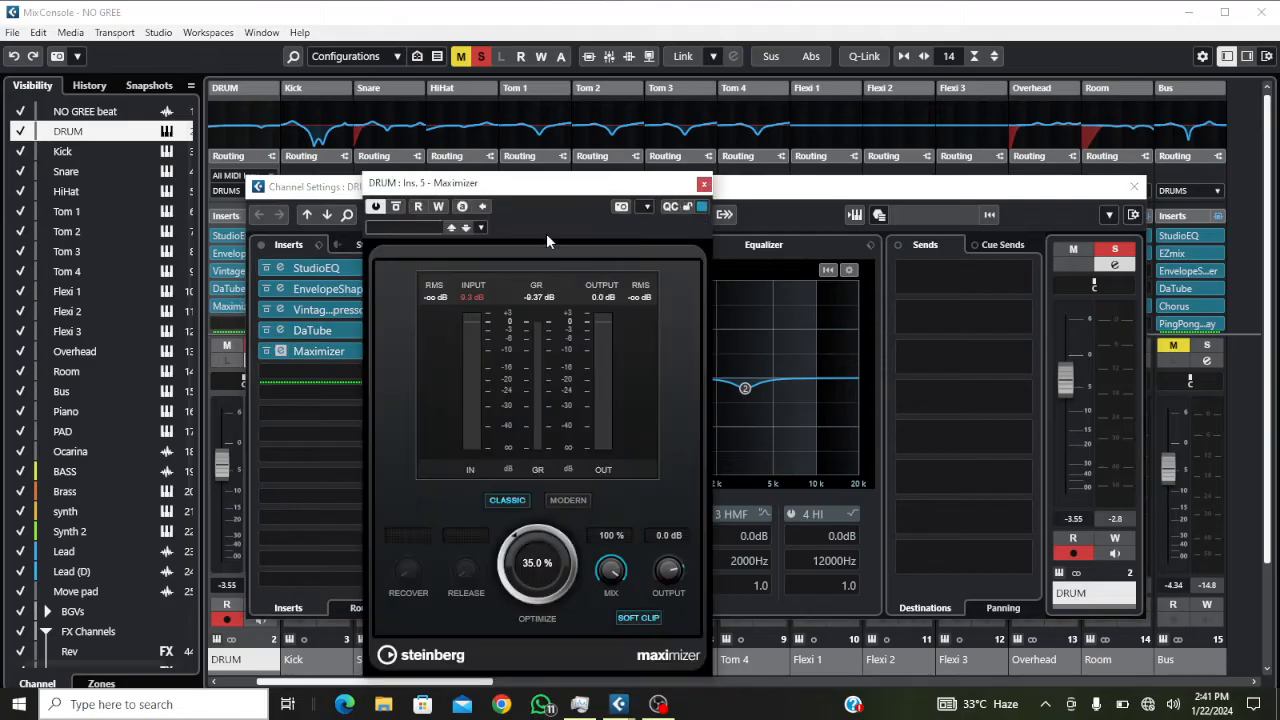
{"action": "left_click_drag", "start_coordinate": [545, 196], "coordinate": [547, 149]}
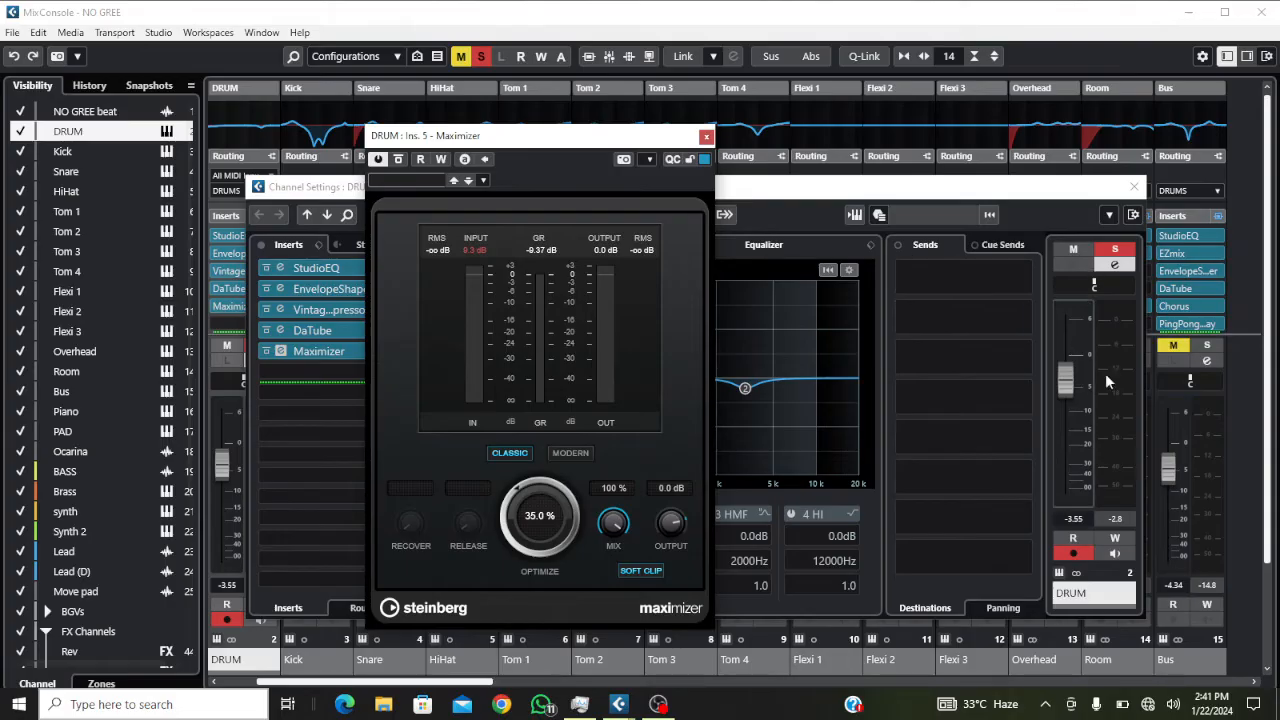
{"action": "left_click", "coordinate": [378, 160]}
{"action": "key", "text": "space"}
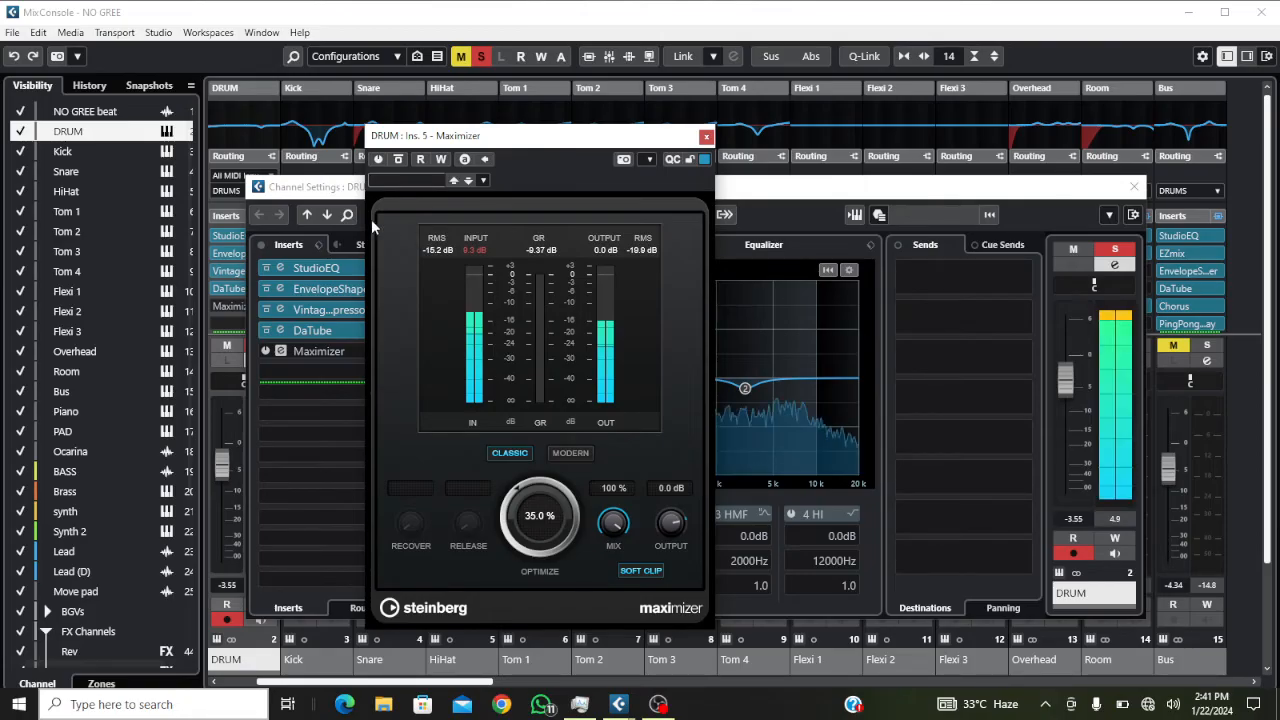
{"action": "left_click", "coordinate": [379, 160]}
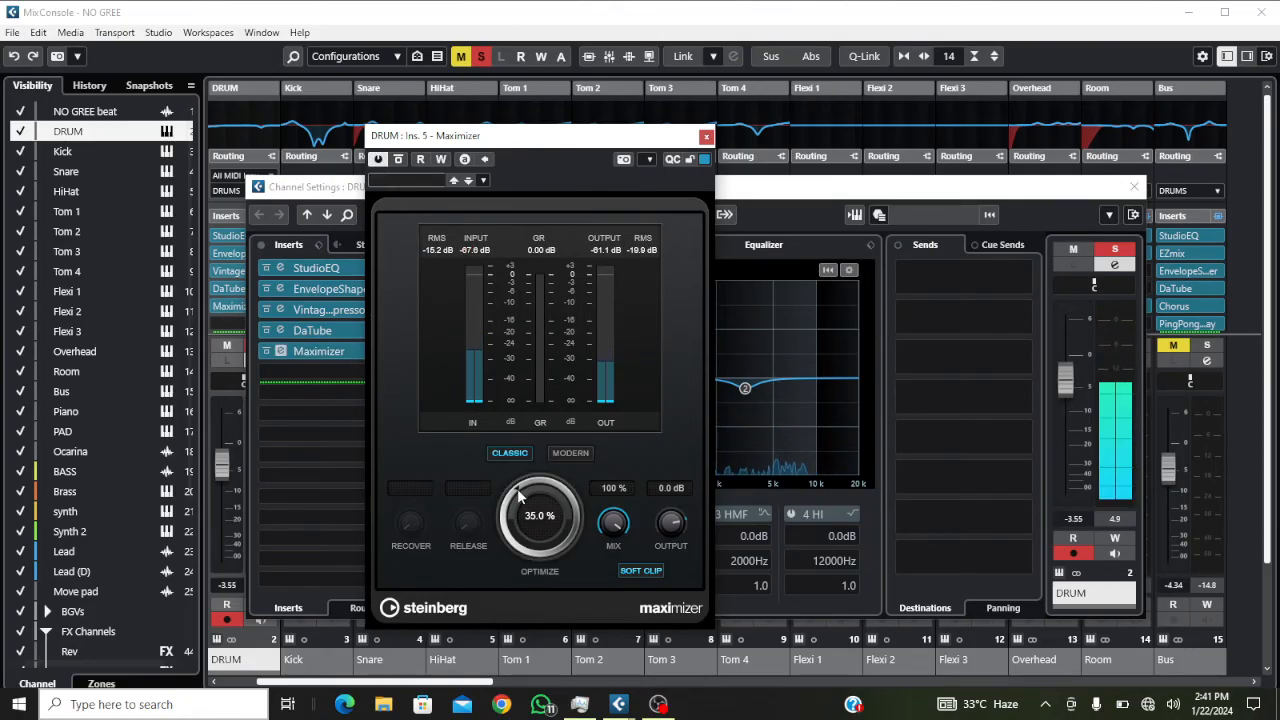
{"action": "left_click", "coordinate": [706, 136]}
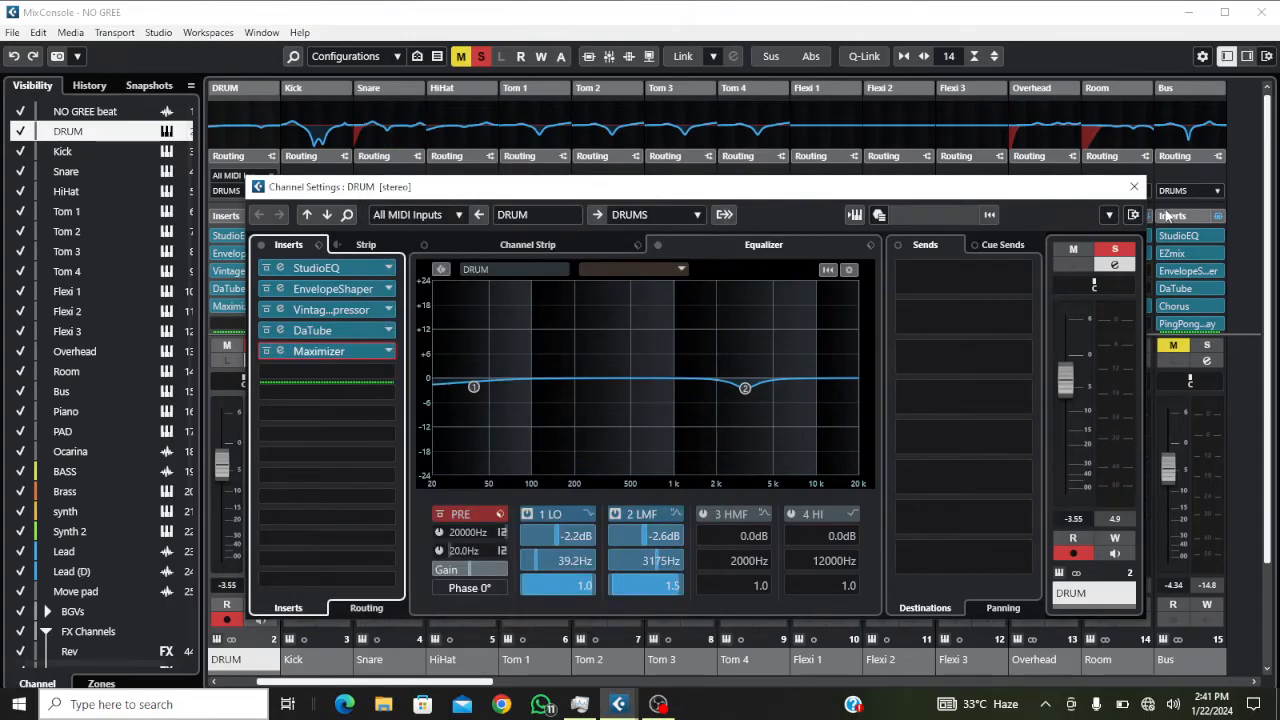
{"action": "left_click", "coordinate": [1134, 186]}
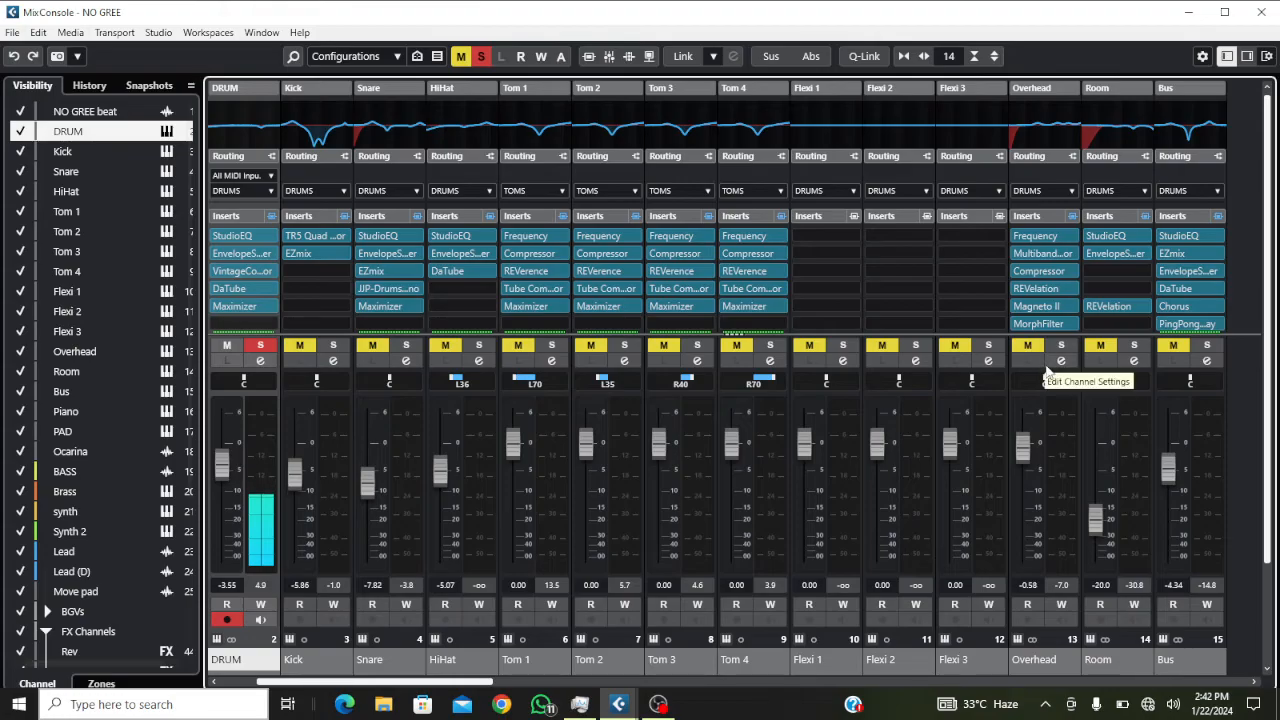
Step: Select and solo the Overhead channel, and mute the DRUM channel
{"action": "left_click", "coordinate": [1036, 660]}
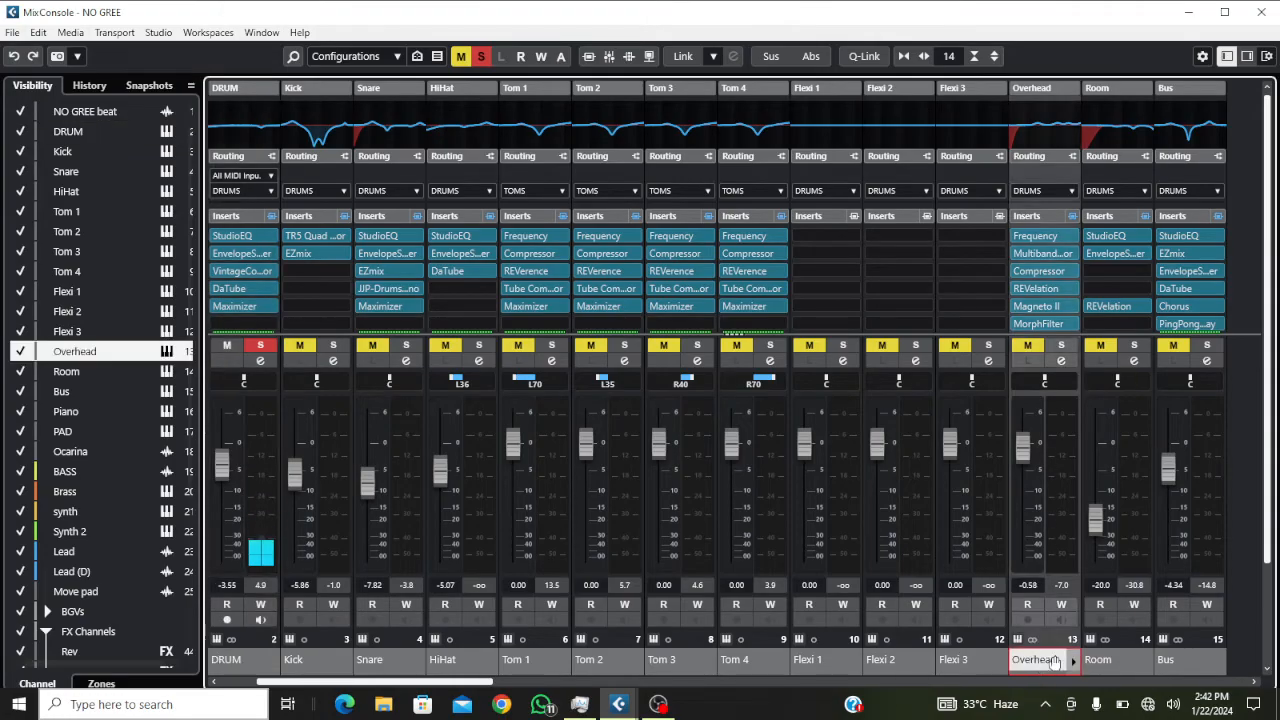
{"action": "left_click", "coordinate": [1061, 345]}
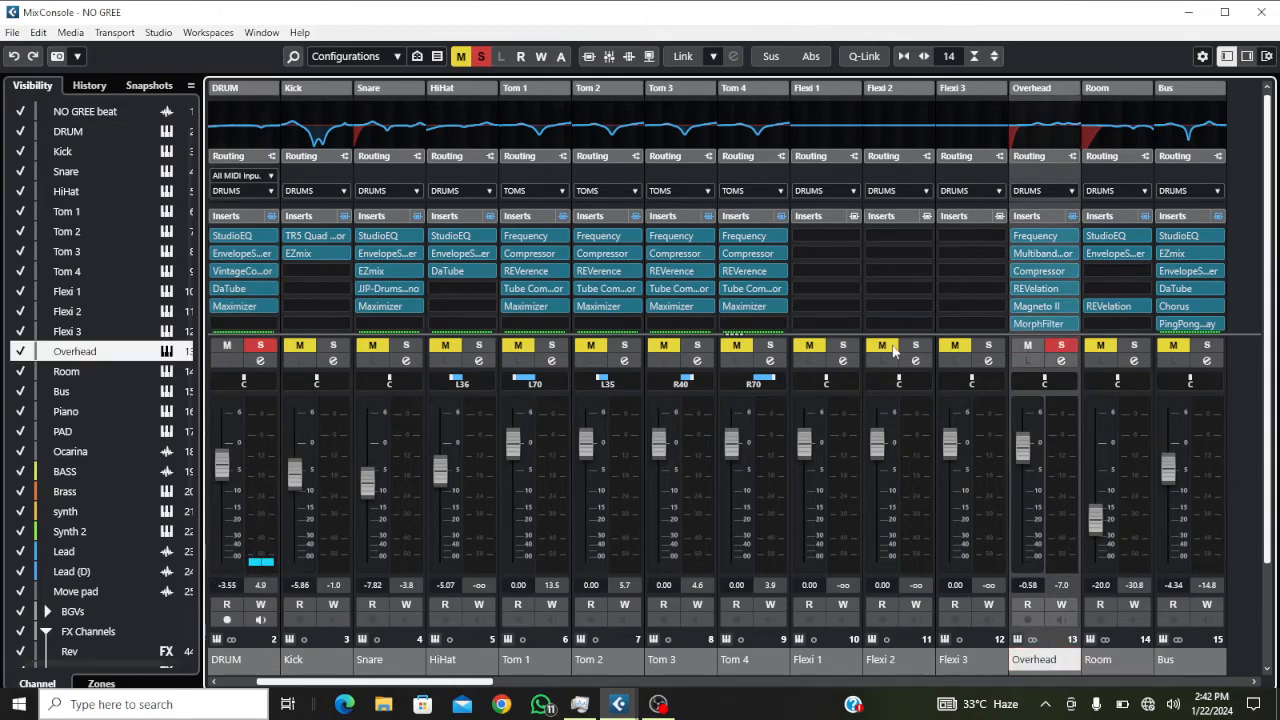
{"action": "left_click", "coordinate": [226, 346]}
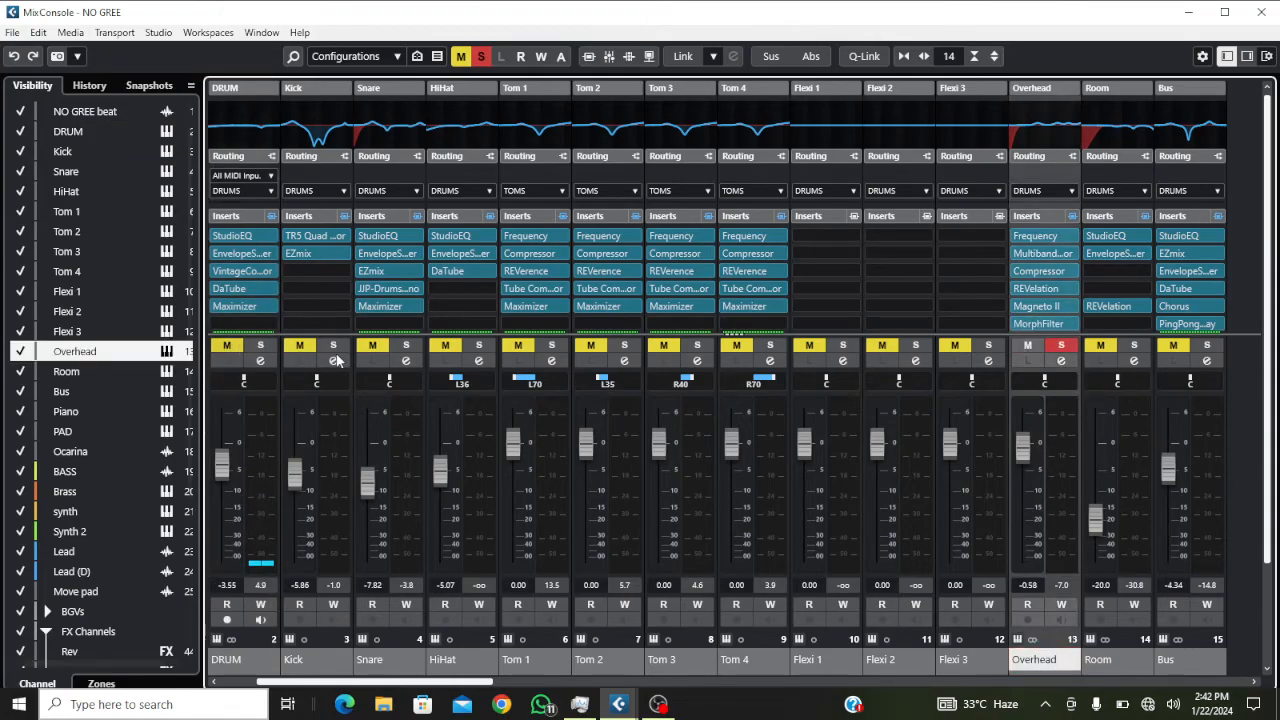
Step: In Overhead's Frequency EQ, set band 1 to 39 Hz/-6.6 dB, band 5 to 1.24 kHz/-4.5 dB and band 7 to 10.21 kHz/2.7 dB
{"action": "left_click", "coordinate": [1055, 362]}
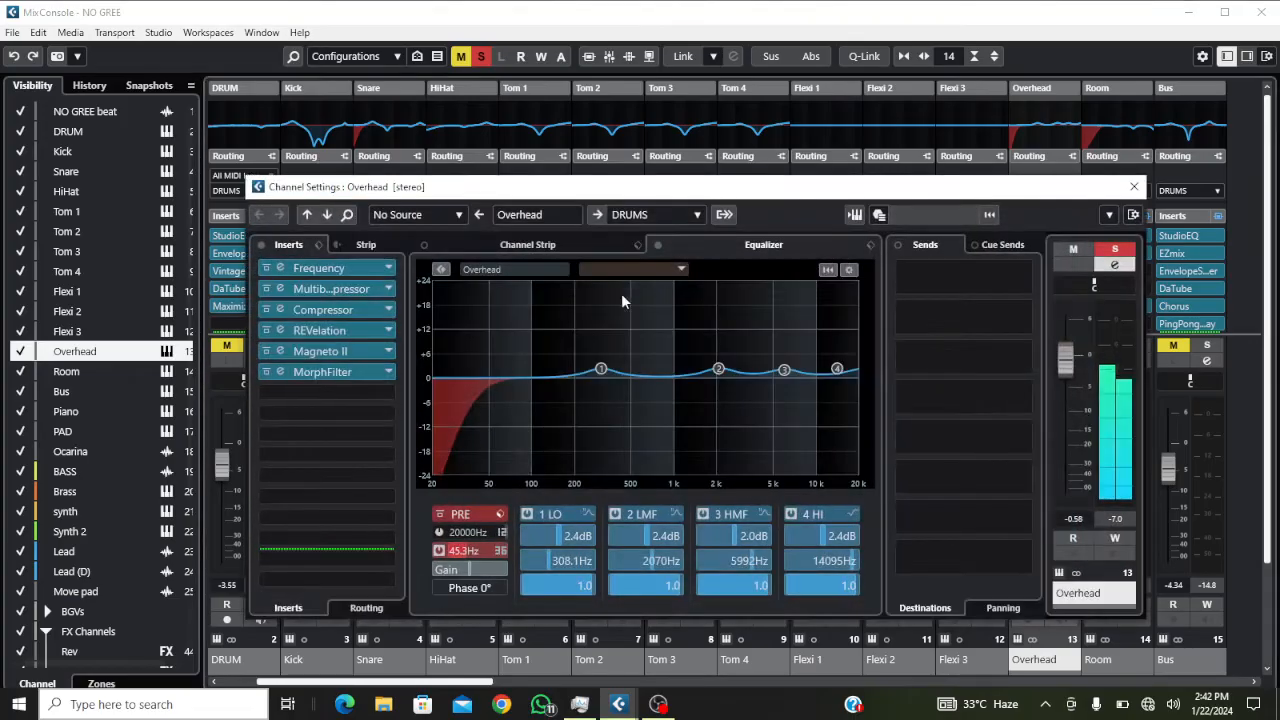
{"action": "left_click", "coordinate": [342, 268]}
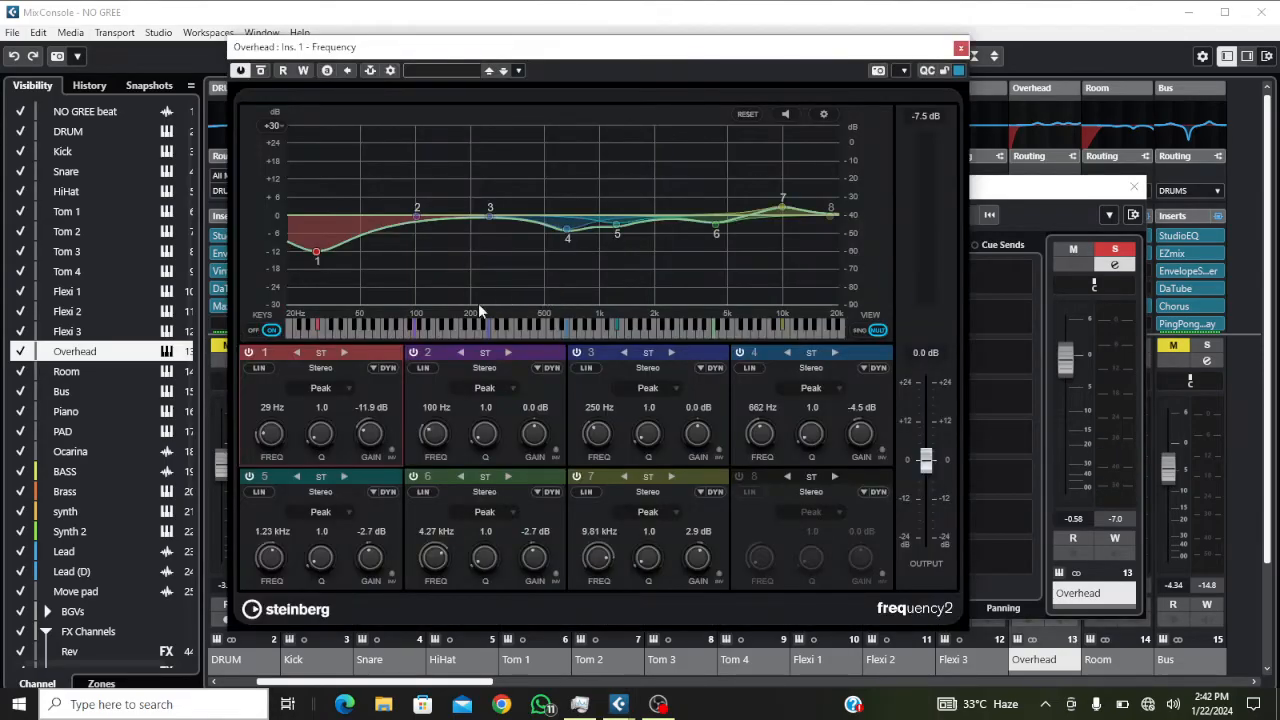
{"action": "left_click_drag", "start_coordinate": [318, 253], "coordinate": [343, 240]}
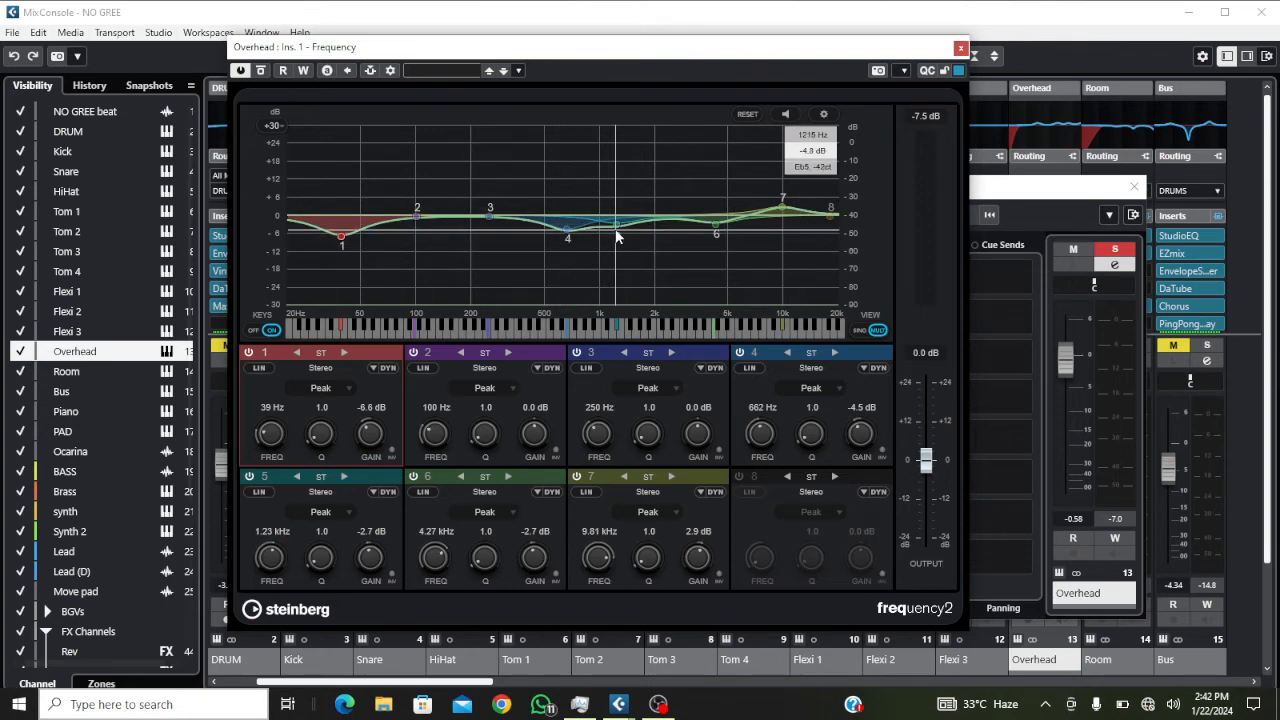
{"action": "left_click_drag", "start_coordinate": [617, 227], "coordinate": [618, 236]}
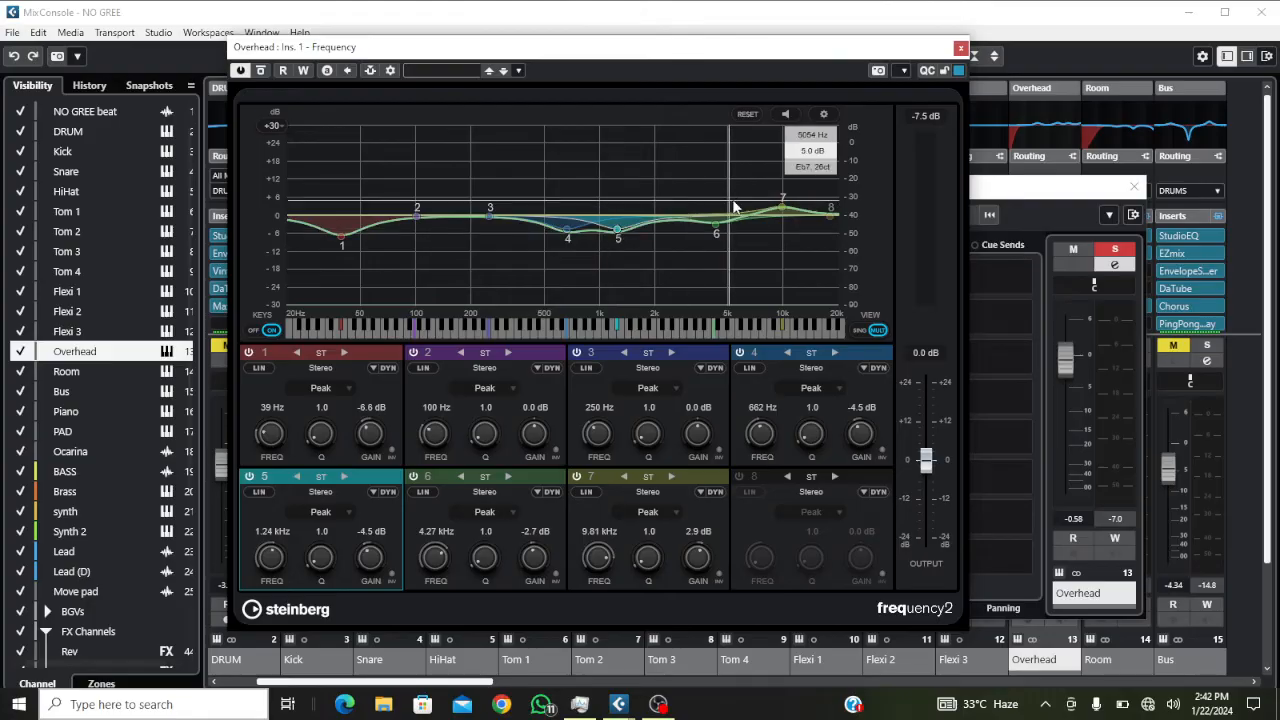
{"action": "left_click_drag", "start_coordinate": [783, 208], "coordinate": [786, 213]}
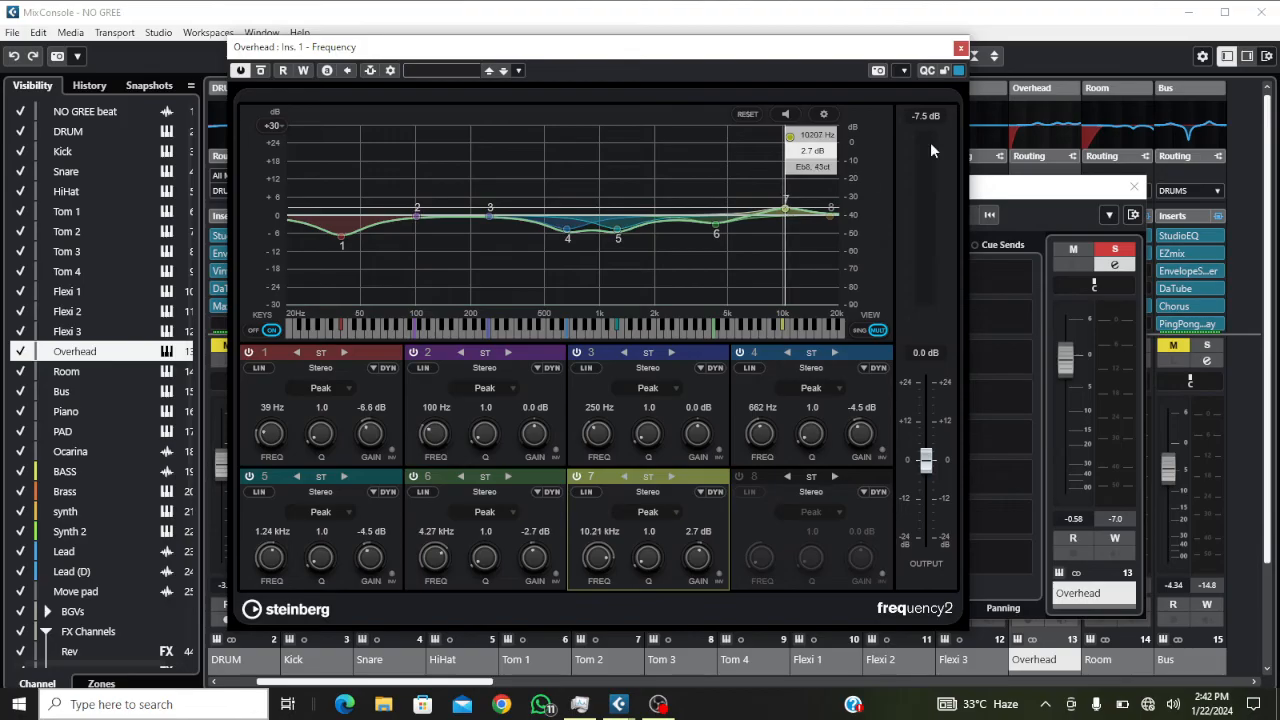
{"action": "left_click", "coordinate": [960, 47]}
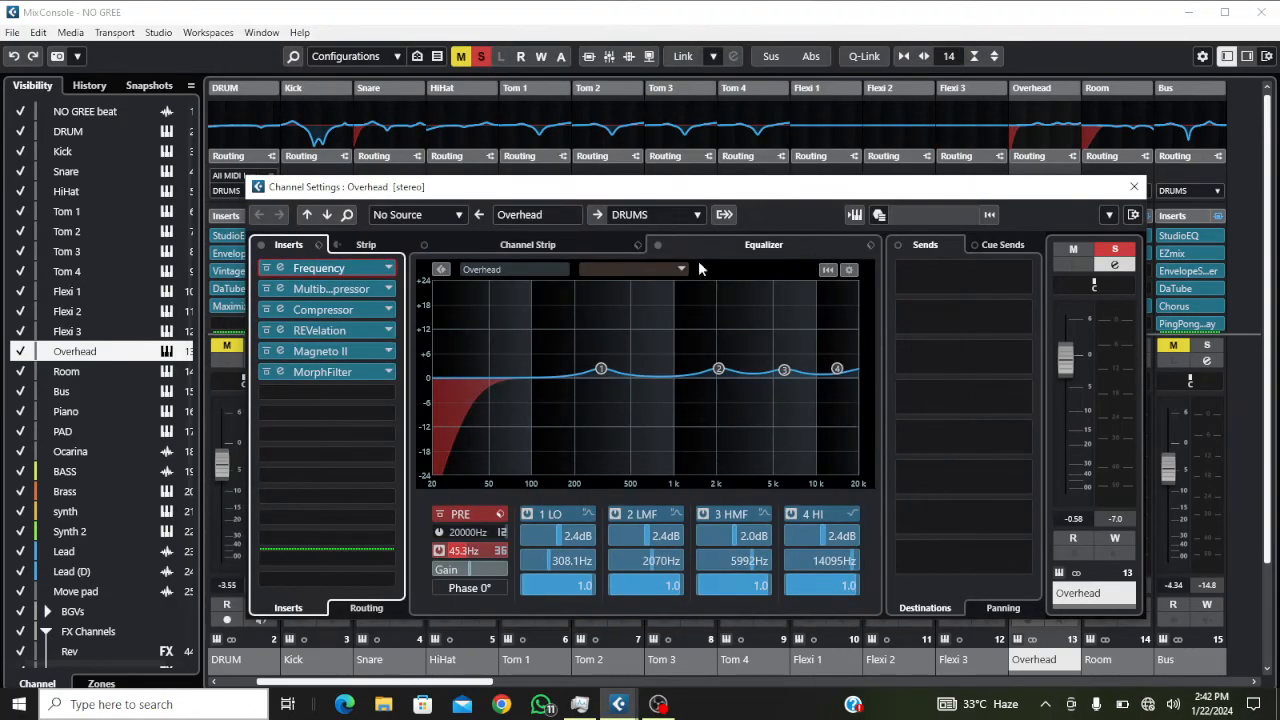
{"action": "left_click", "coordinate": [1134, 186]}
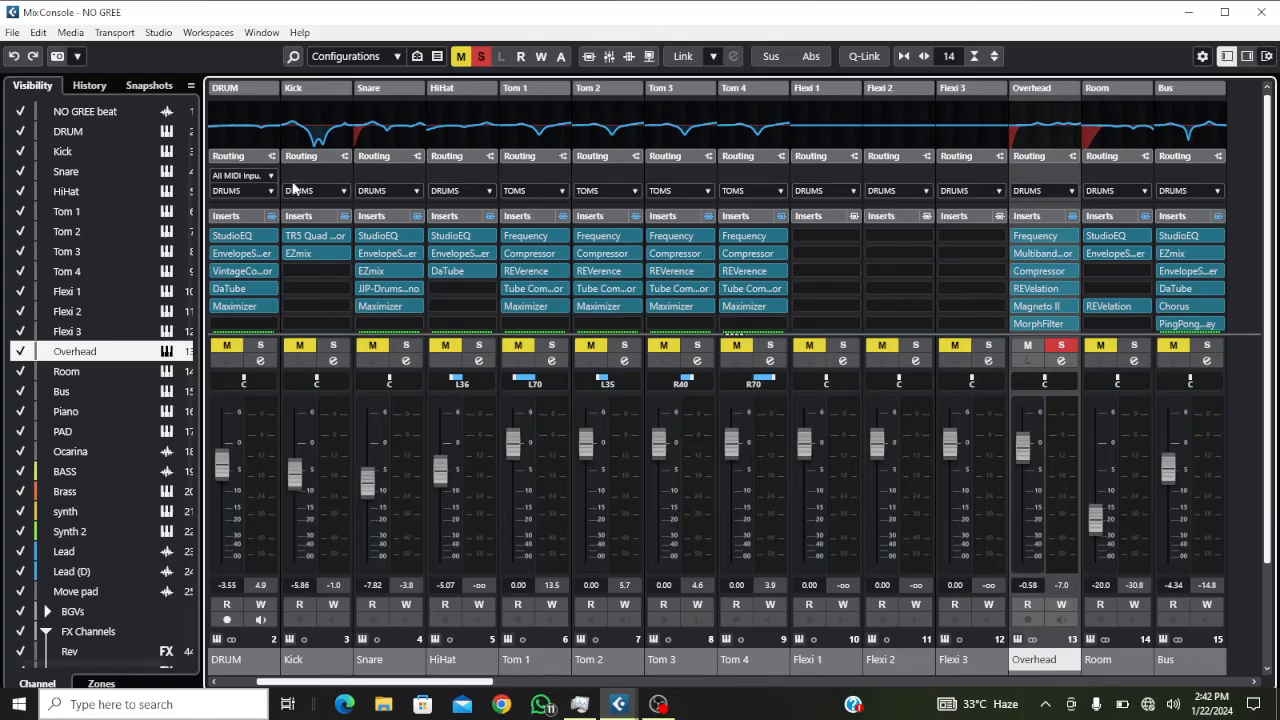
Step: Expand the Group Tracks folder in the project's track list to examine the group channels, and return to the MixConsole
{"action": "left_click", "coordinate": [1261, 12]}
{"action": "scroll", "coordinate": [380, 507], "scroll_direction": "down", "scroll_amount": 8}
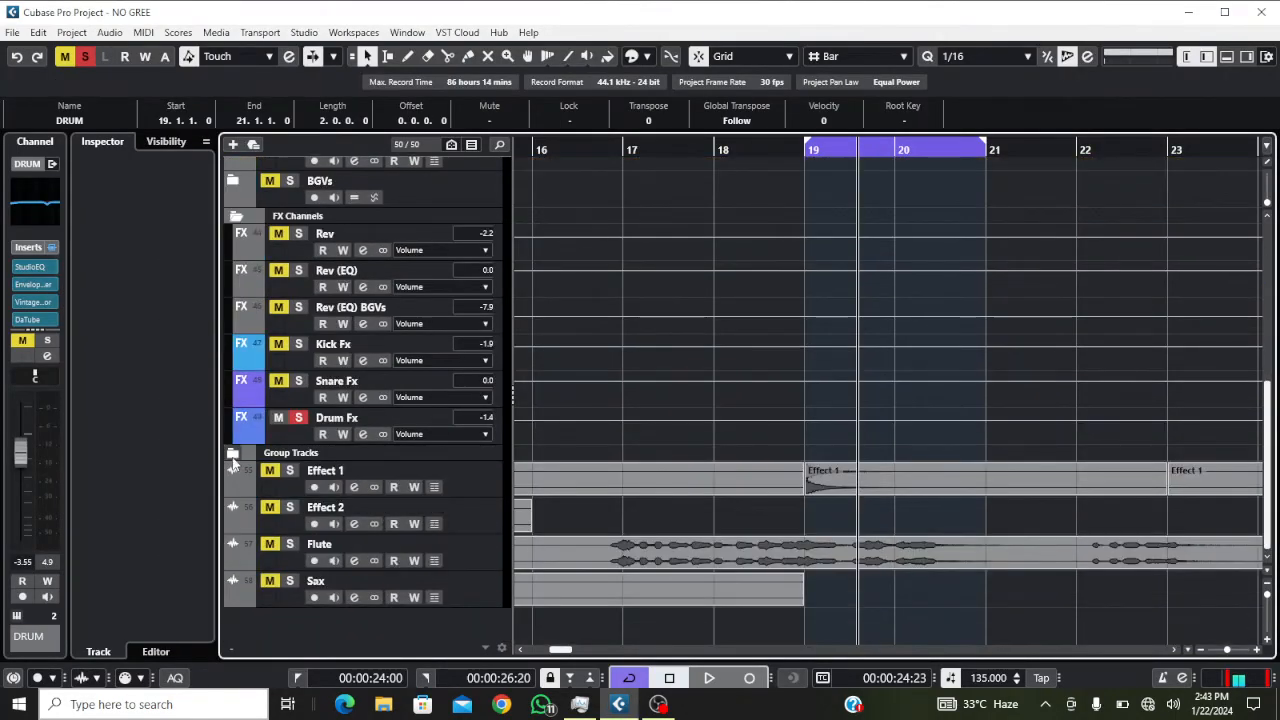
{"action": "left_click", "coordinate": [235, 454]}
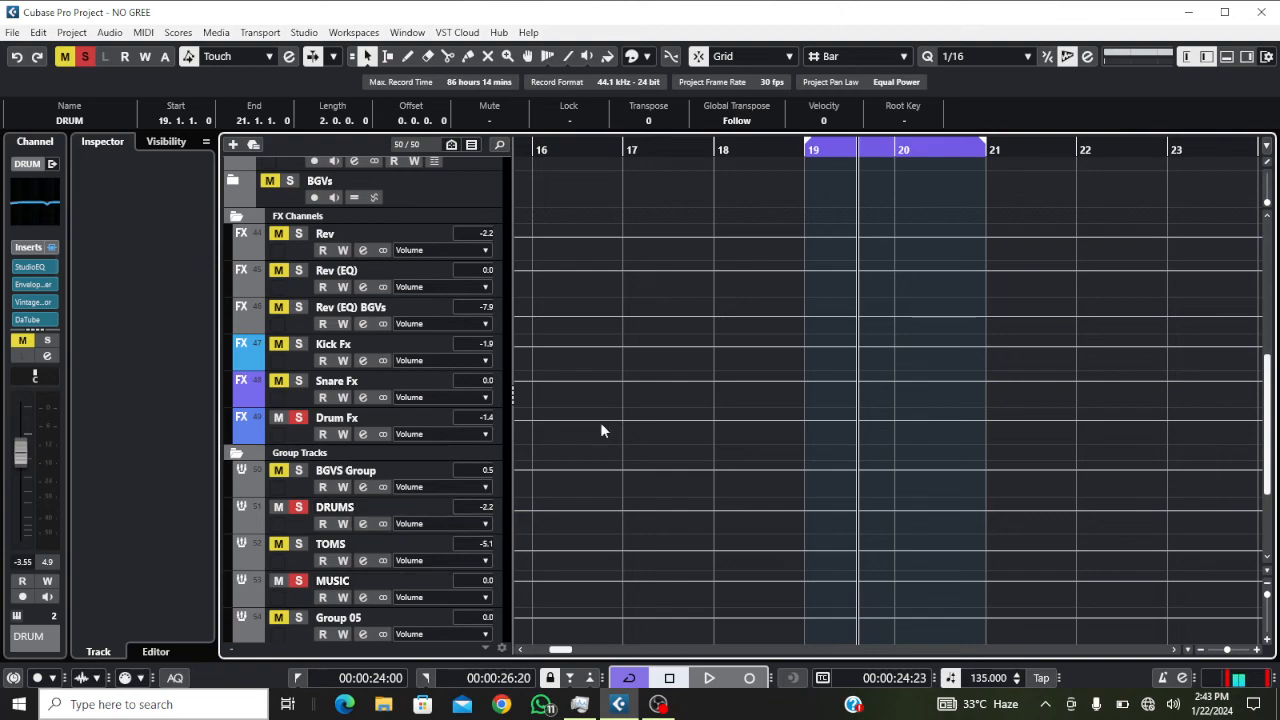
{"action": "scroll", "coordinate": [694, 415], "scroll_direction": "up", "scroll_amount": 2}
{"action": "scroll", "coordinate": [697, 412], "scroll_direction": "down", "scroll_amount": 2}
{"action": "key", "text": "F3"}
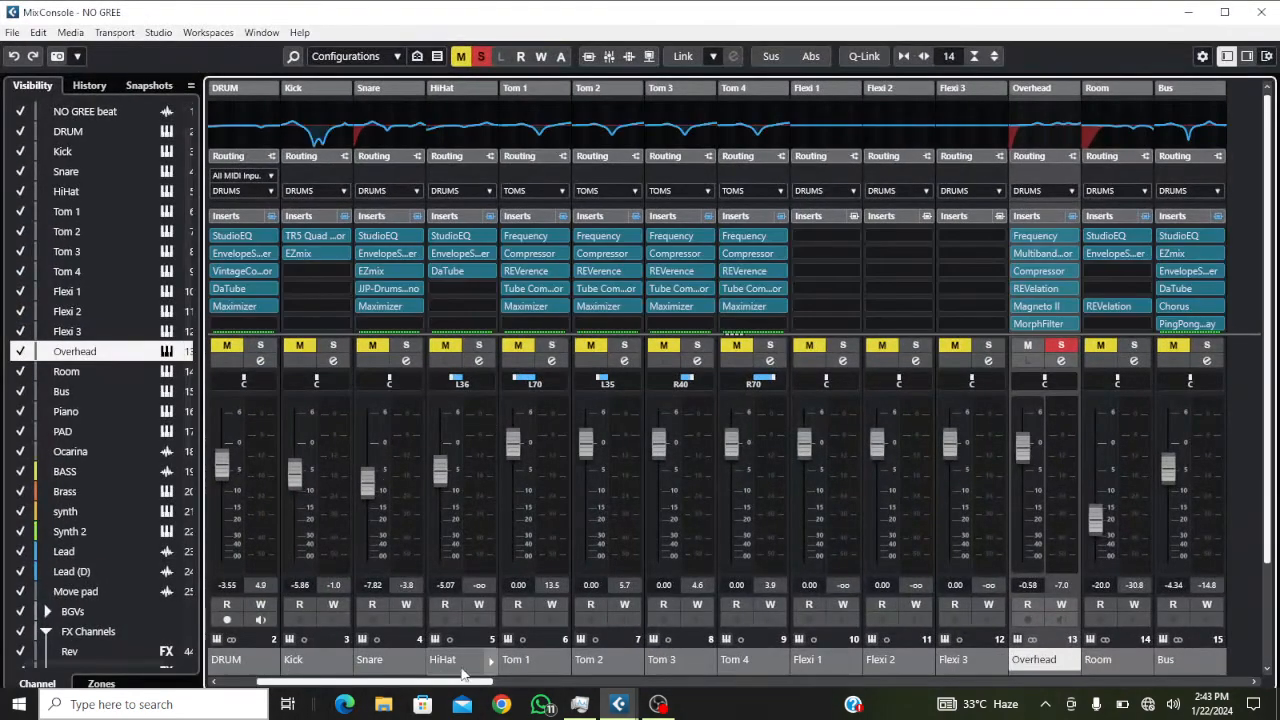
Step: Examine the output routing and inserts of the DRUMS and TOMS group channels in the mixer, and switch to OBS Studio
{"action": "left_click_drag", "start_coordinate": [437, 683], "coordinate": [426, 683]}
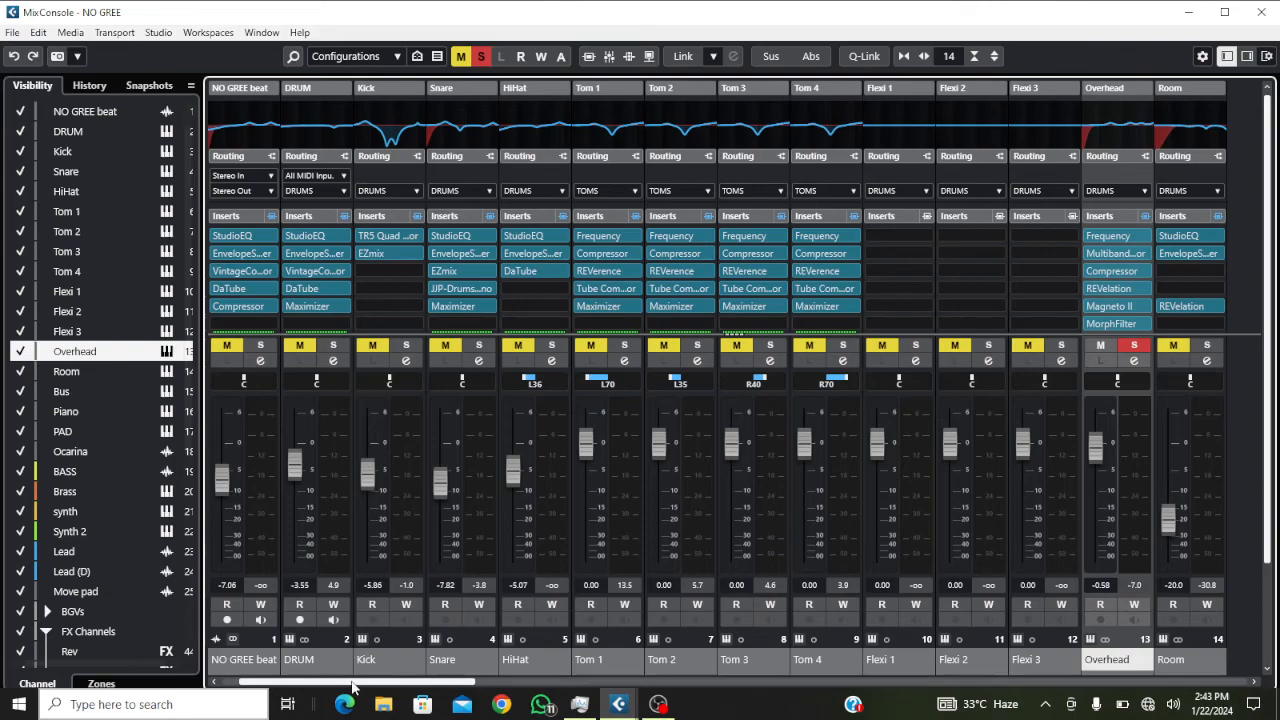
{"action": "left_click_drag", "start_coordinate": [362, 684], "coordinate": [382, 684]}
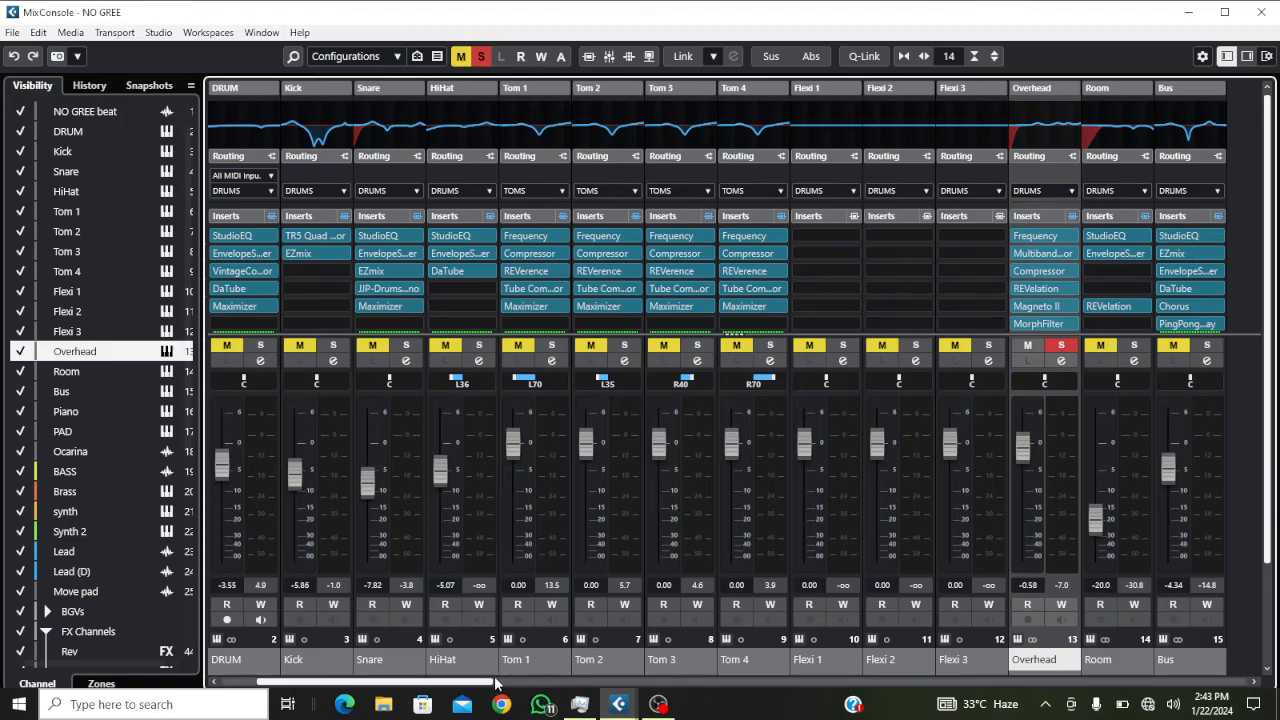
{"action": "left_click_drag", "start_coordinate": [493, 683], "coordinate": [1245, 690]}
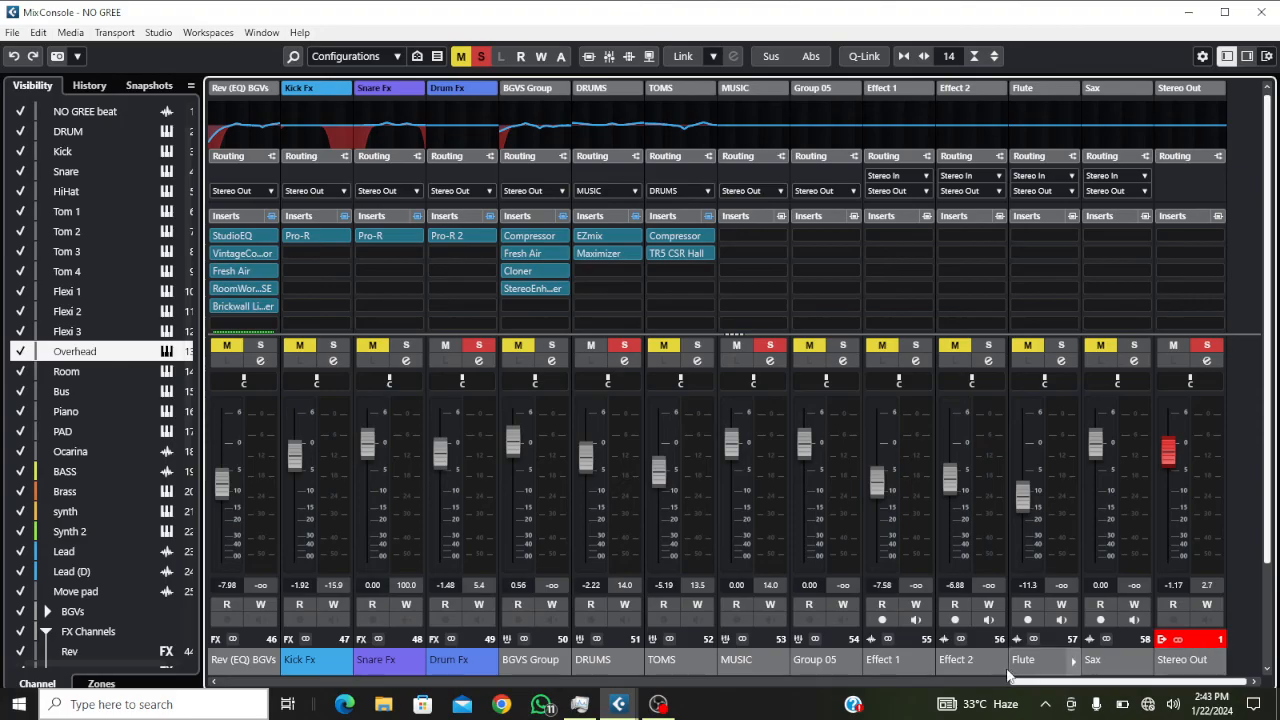
{"action": "left_click", "coordinate": [590, 660]}
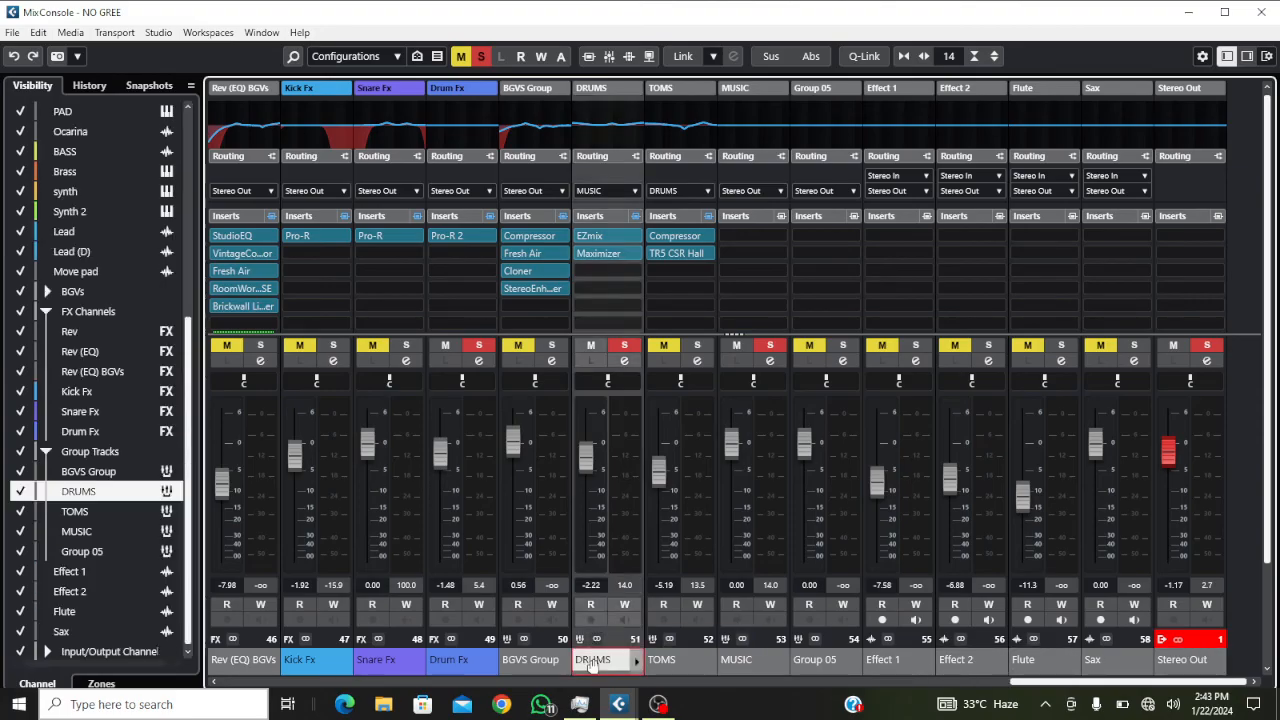
{"action": "left_click", "coordinate": [668, 666]}
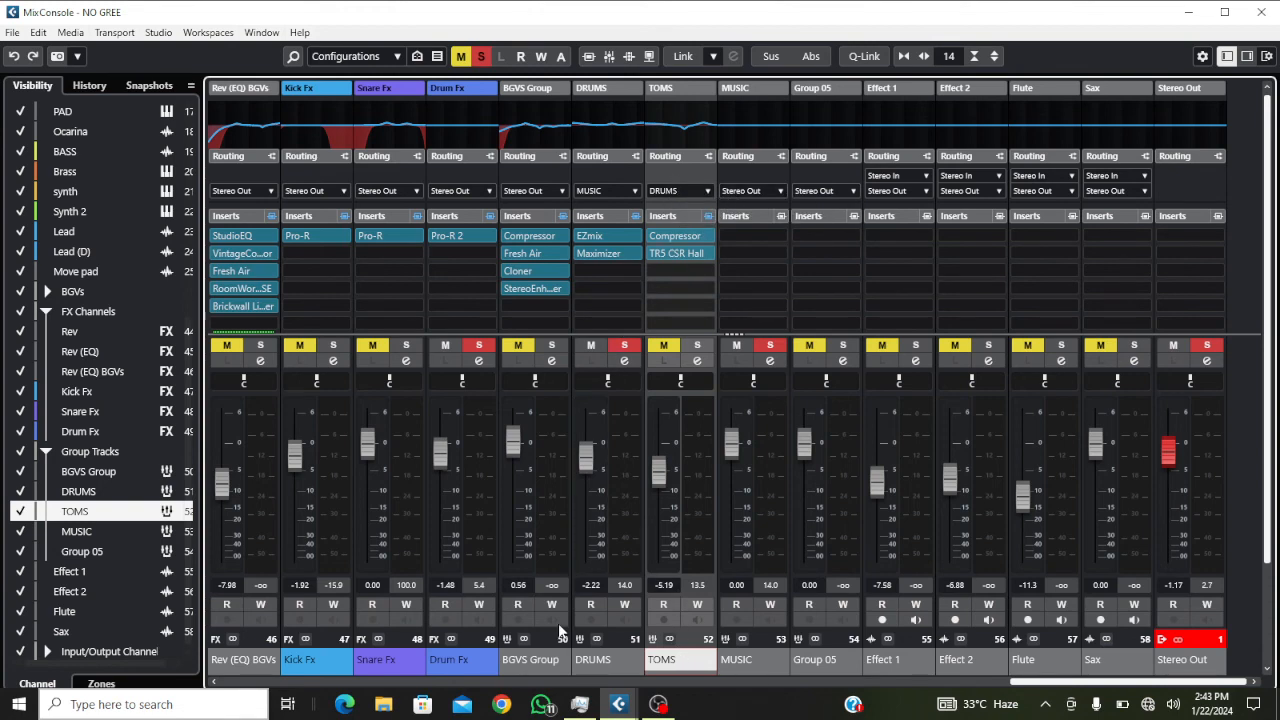
{"action": "left_click", "coordinate": [600, 662]}
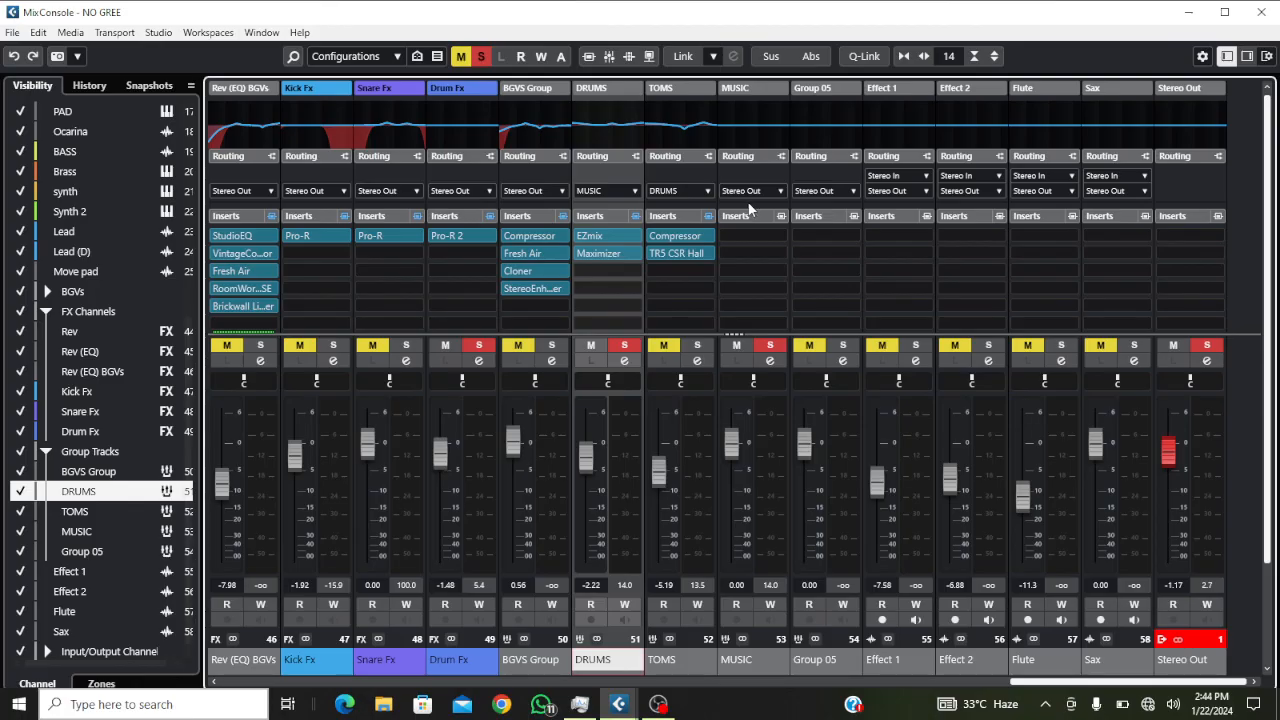
{"action": "left_click", "coordinate": [652, 704]}
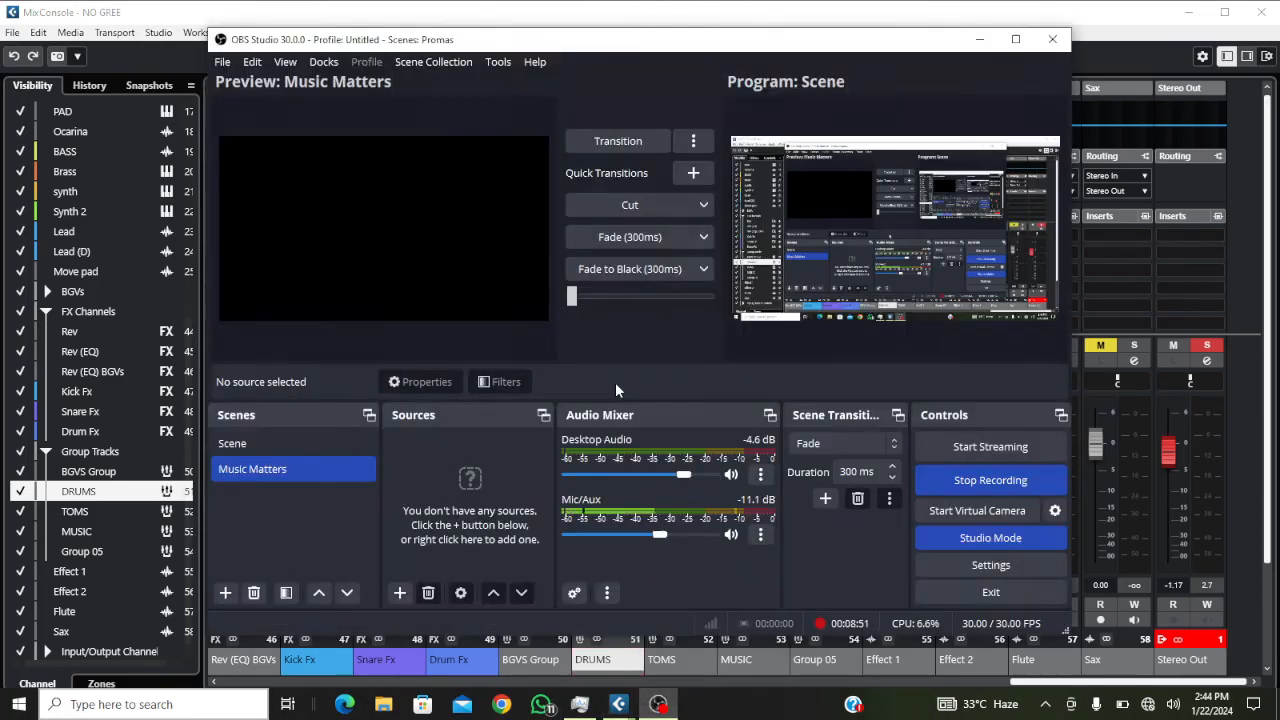